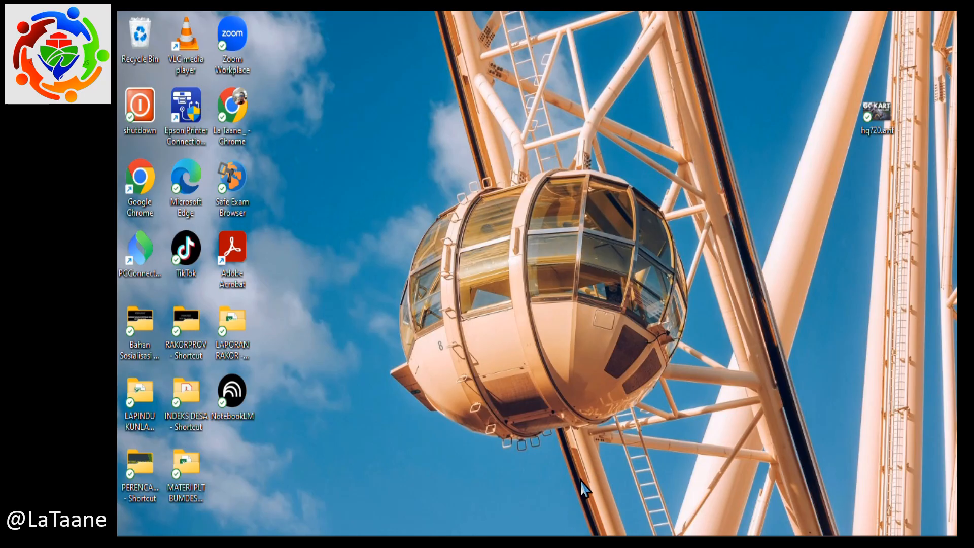
mouse_move(563, 533)
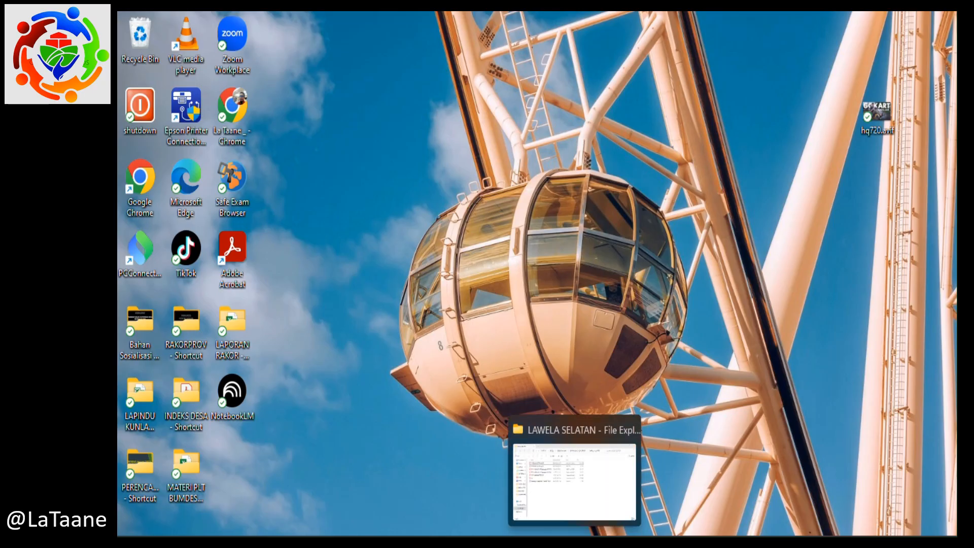
mouse_move(570, 461)
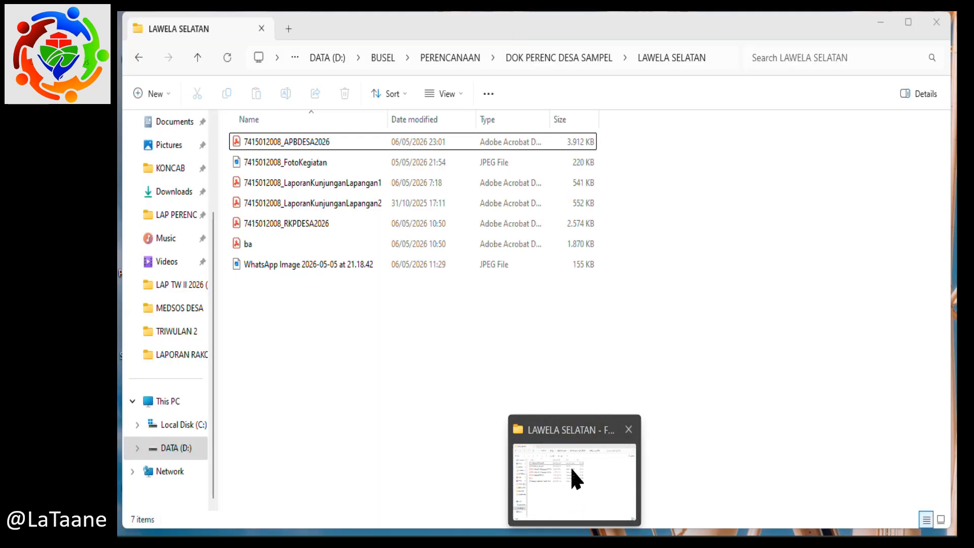
click(571, 470)
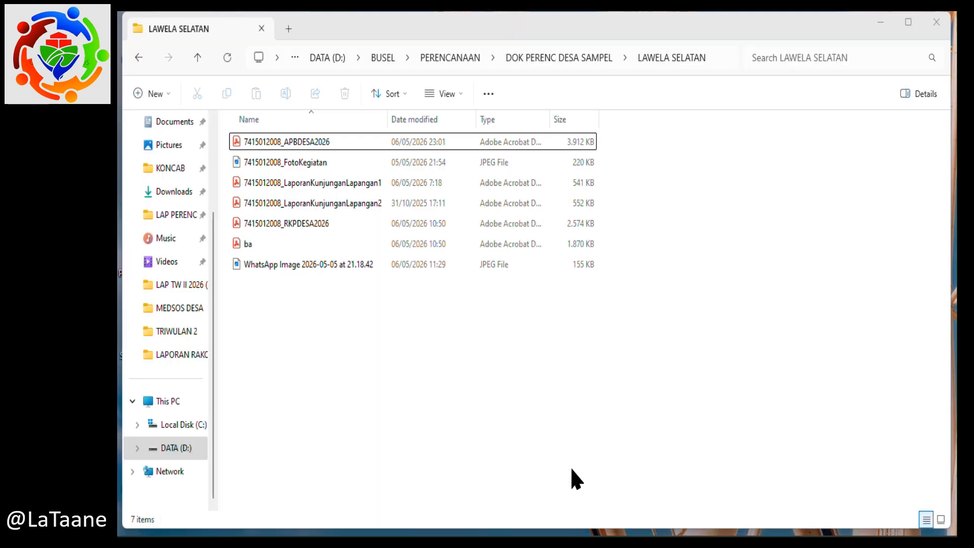
click(289, 145)
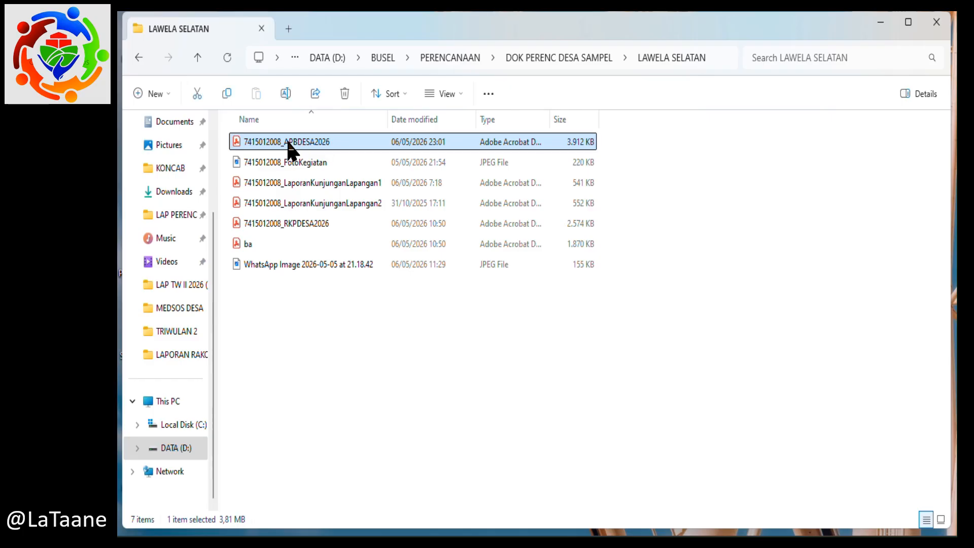
double_click(287, 143)
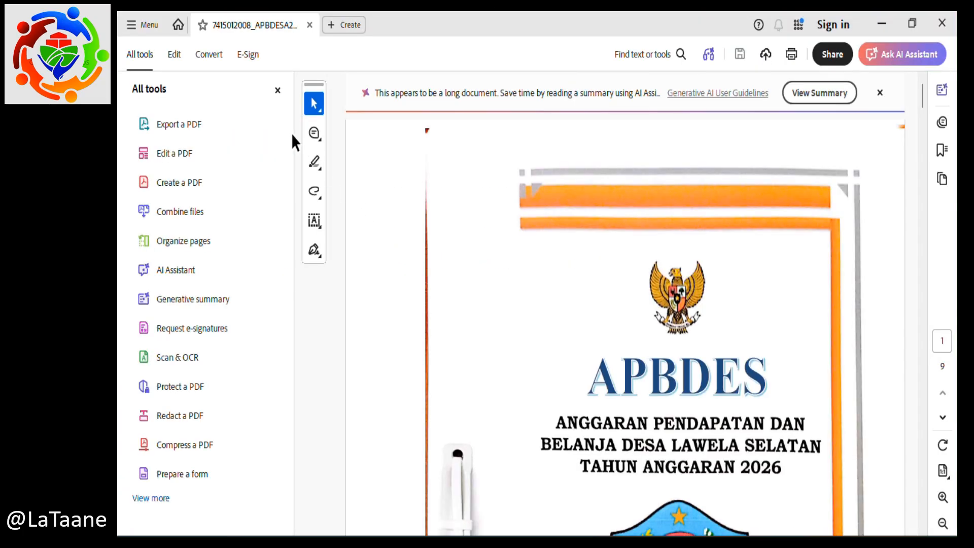
click(280, 87)
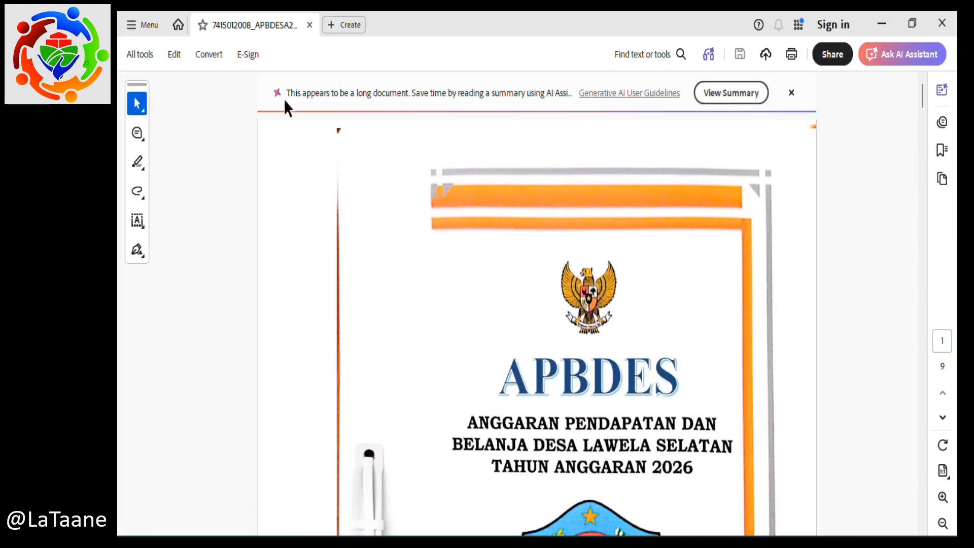
Look through the APBDES document from its cover to the legal references on page 3, and close the document.
scroll(460, 279, up, 3)
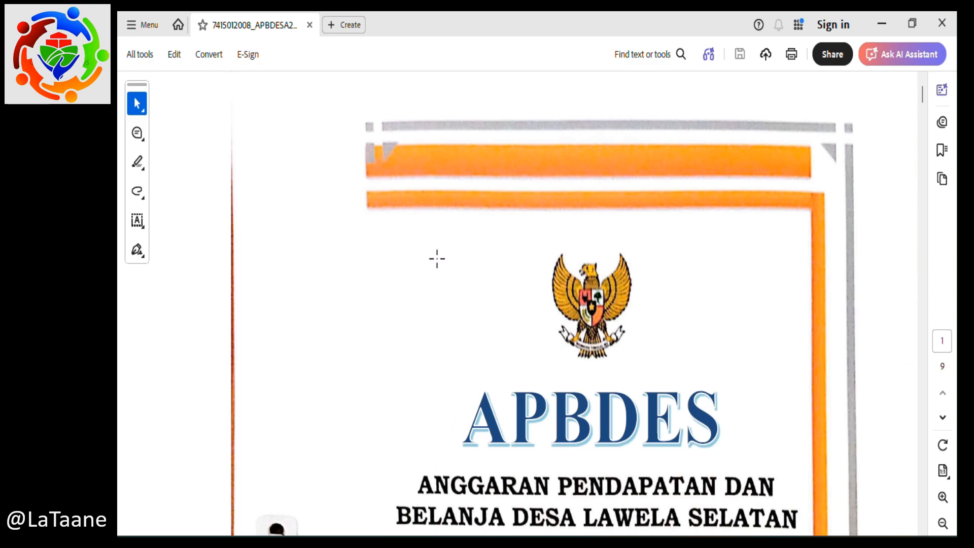
scroll(391, 364, down, 5)
scroll(392, 365, down, 10)
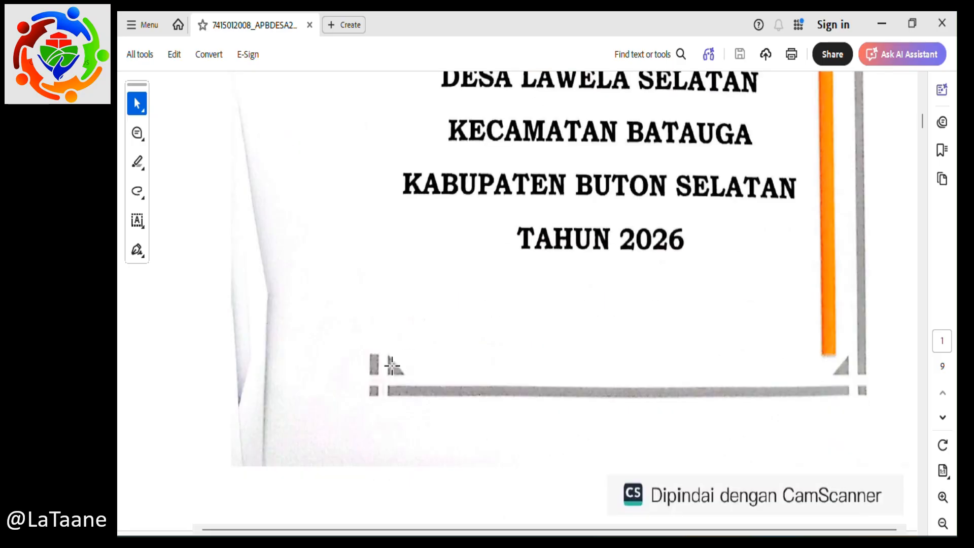
scroll(392, 365, down, 5)
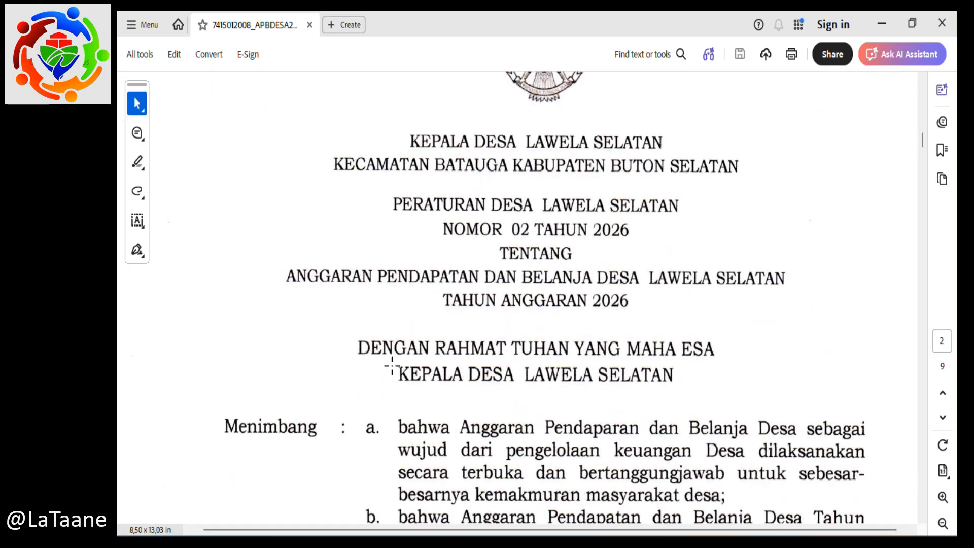
scroll(392, 365, down, 5)
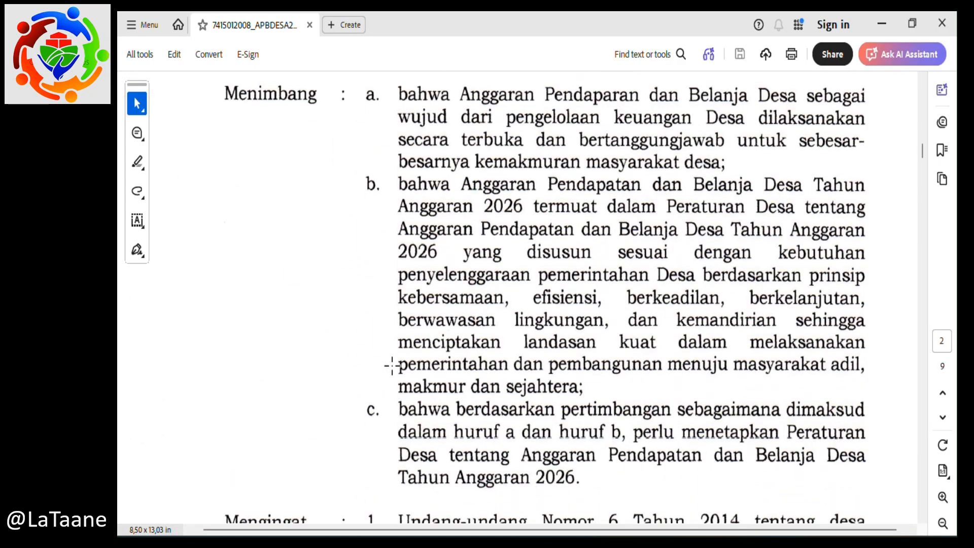
scroll(392, 366, down, 5)
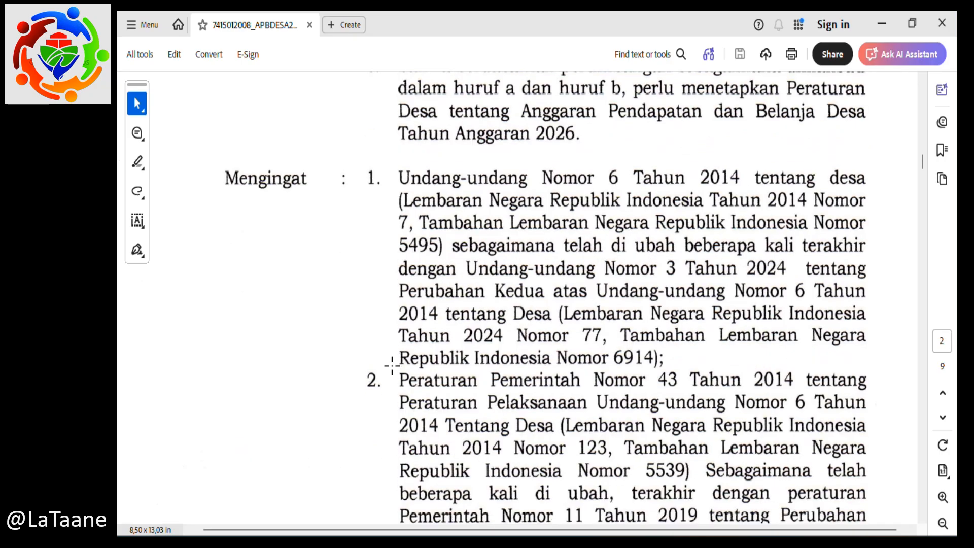
scroll(392, 365, down, 5)
scroll(392, 366, down, 4)
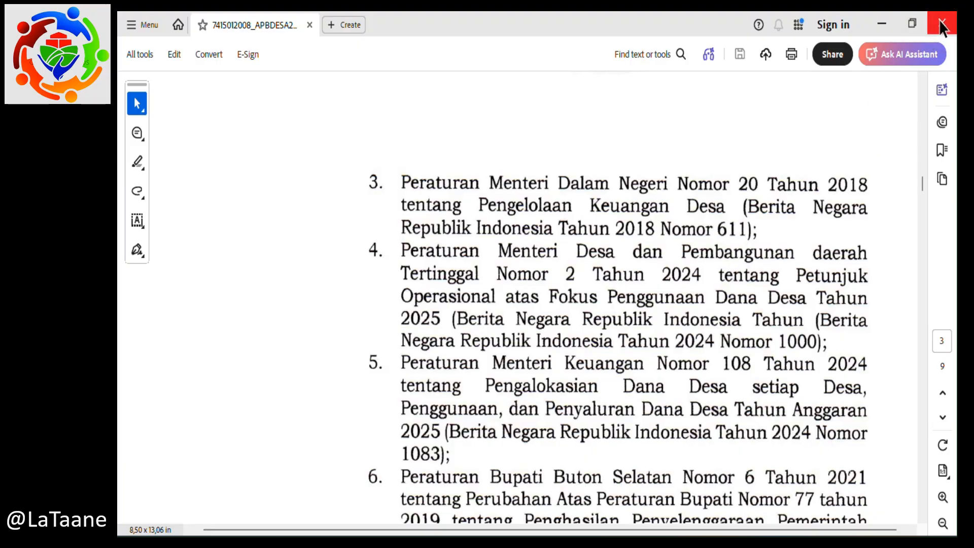
click(941, 25)
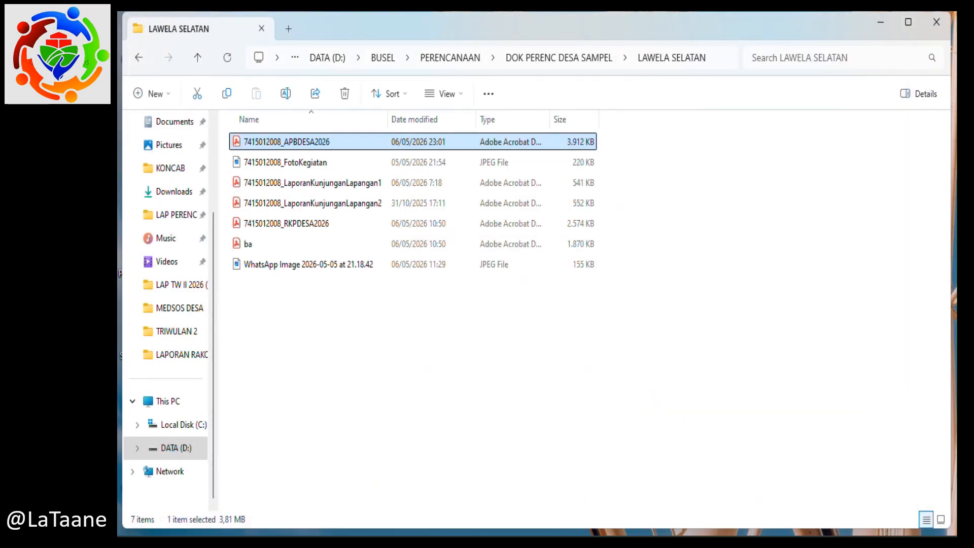
Switch to Chrome with the Work profile, maximize the browser window, and open Google Drive.
click(574, 535)
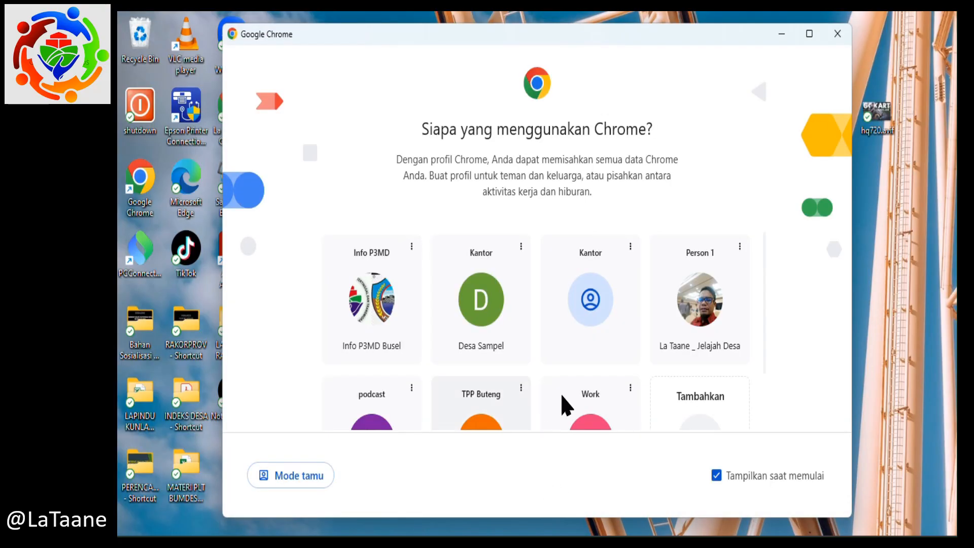
scroll(643, 394, down, 2)
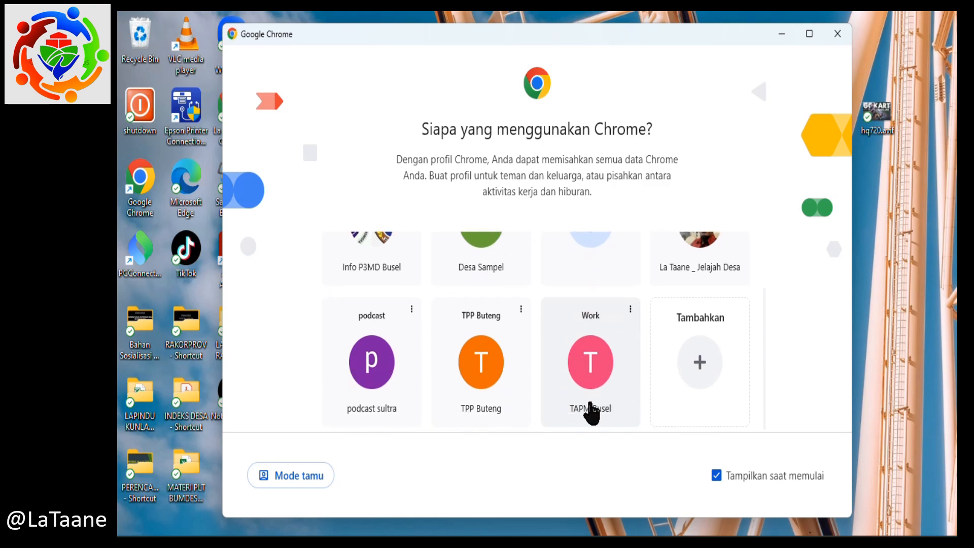
click(586, 360)
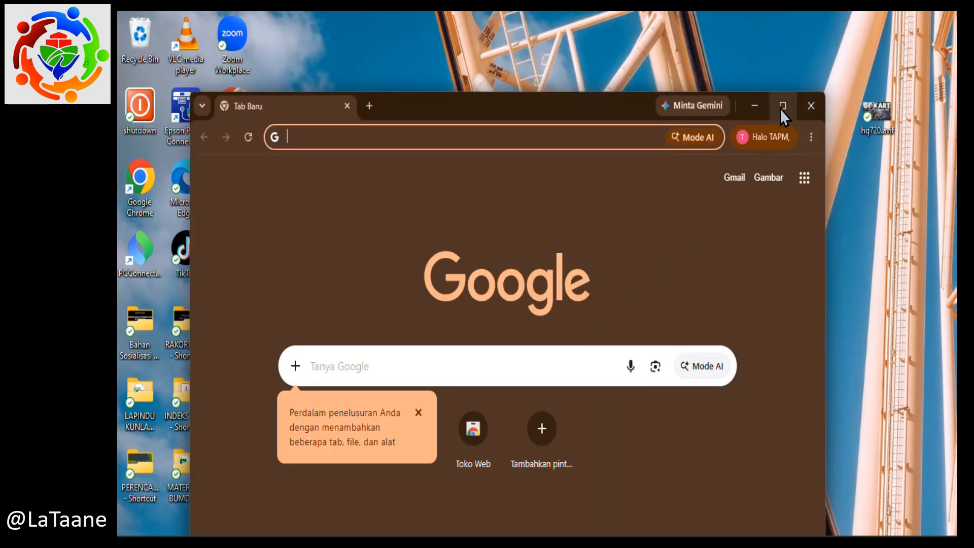
mouse_move(780, 109)
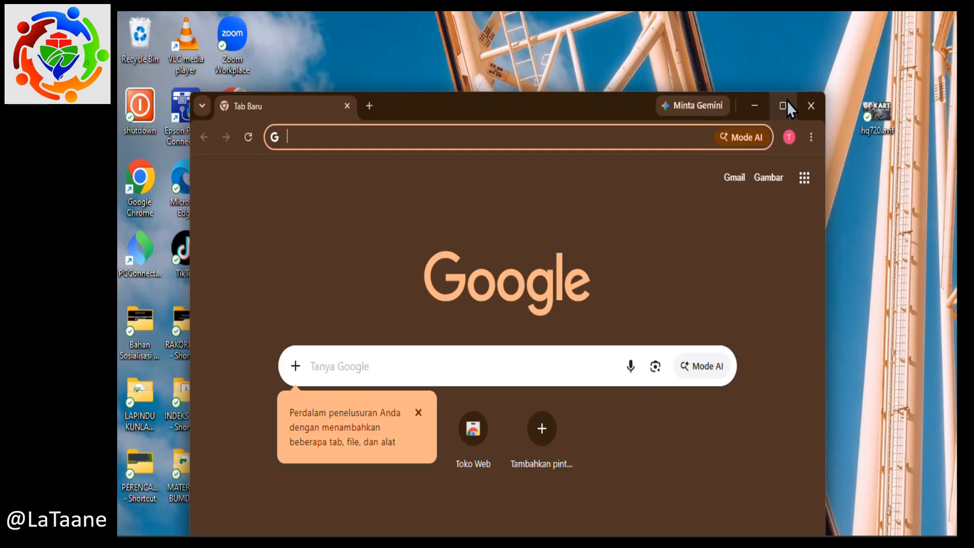
click(784, 104)
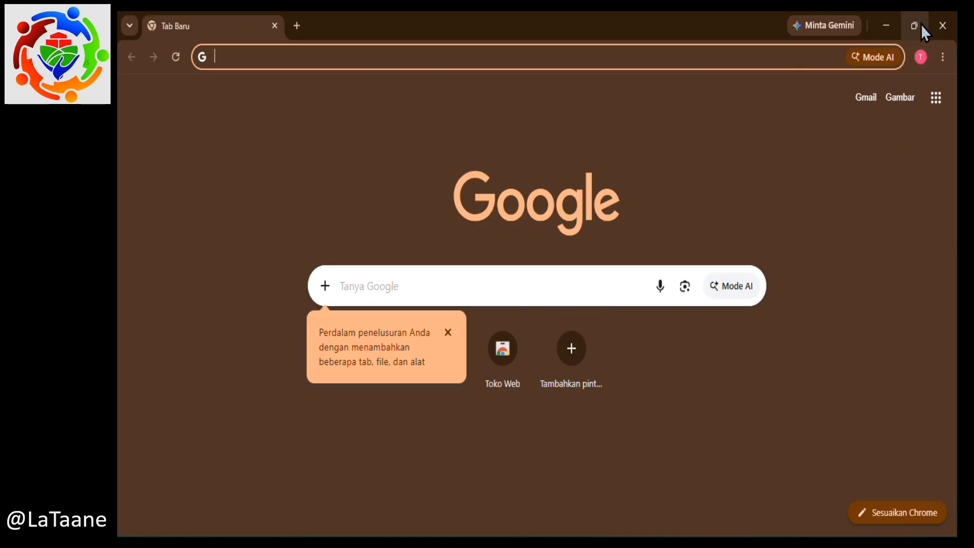
click(937, 104)
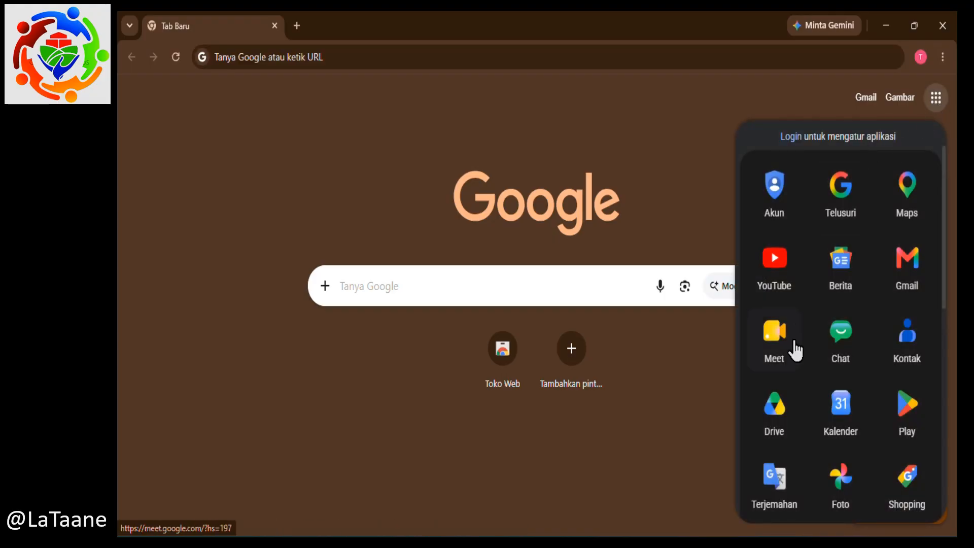
click(773, 418)
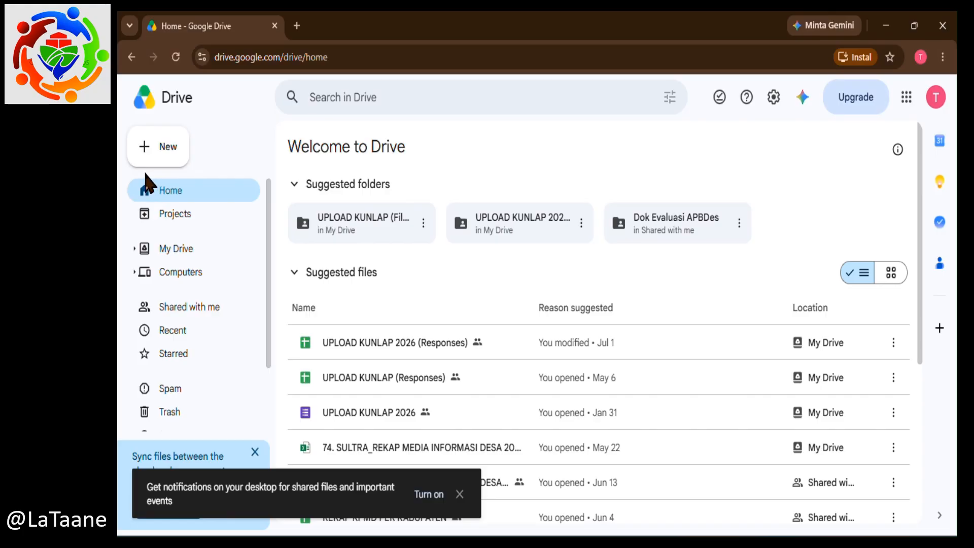
Create a new folder named FOLDER UPLOAD BLOG in My Drive.
click(158, 151)
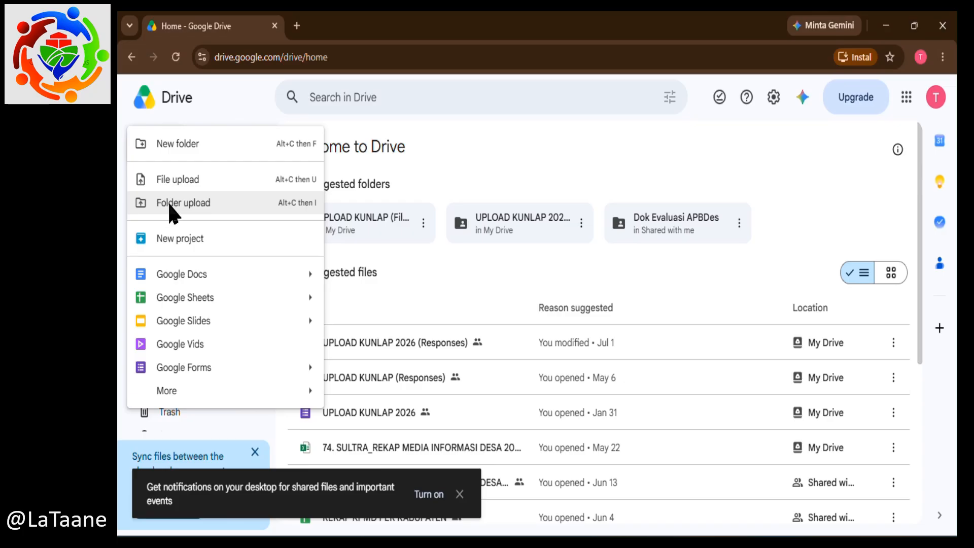
click(166, 147)
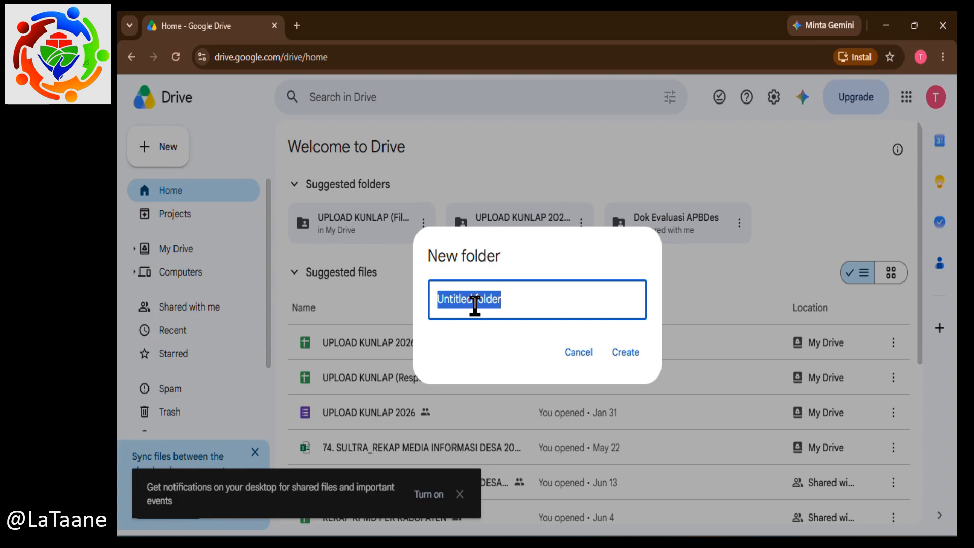
text(F)
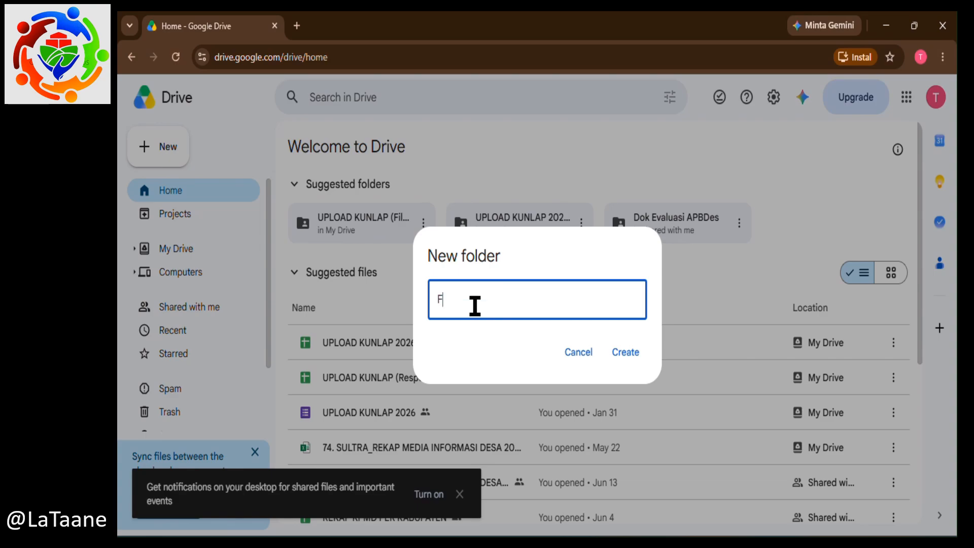
text(OLDER UPLOAD )
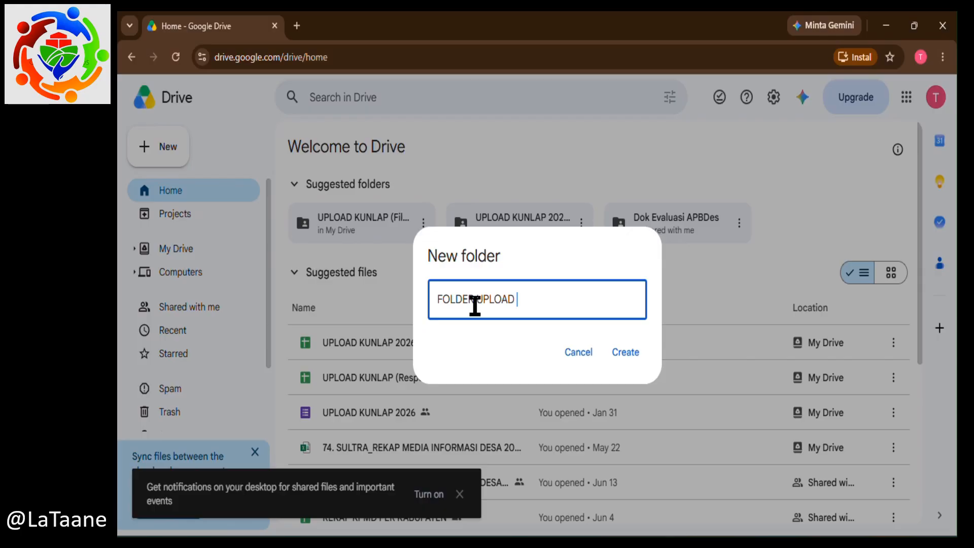
text(BLOG)
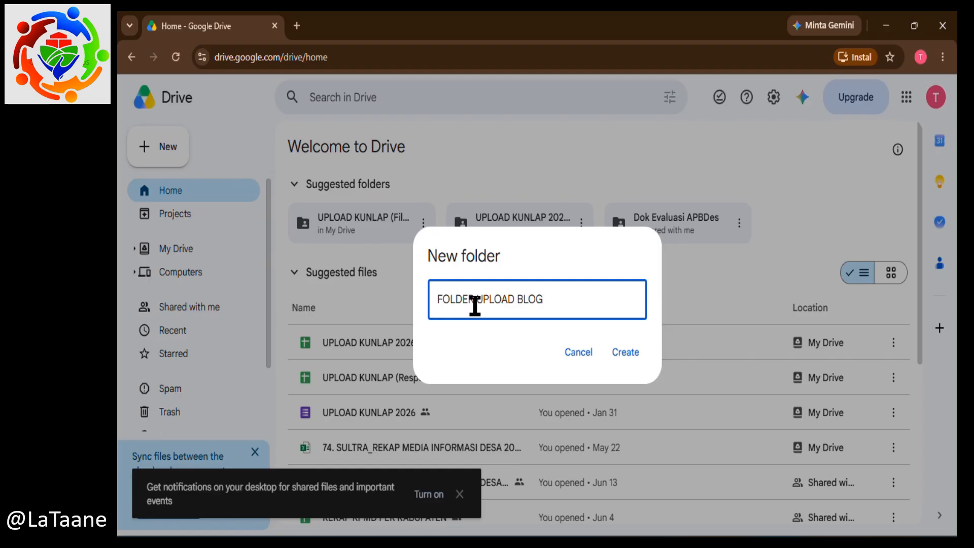
click(620, 355)
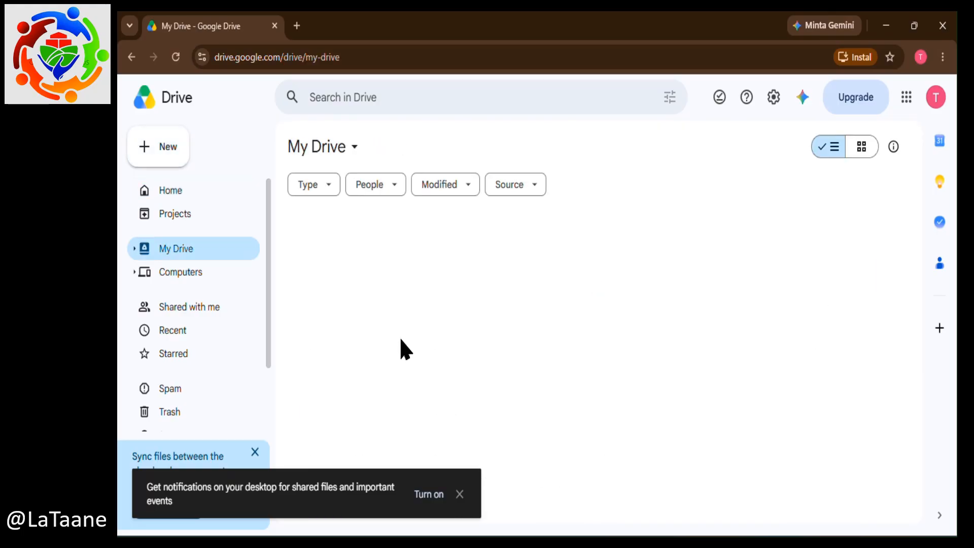
Share FOLDER UPLOAD BLOG by setting its general access to Anyone with the link, and finish sharing.
click(424, 254)
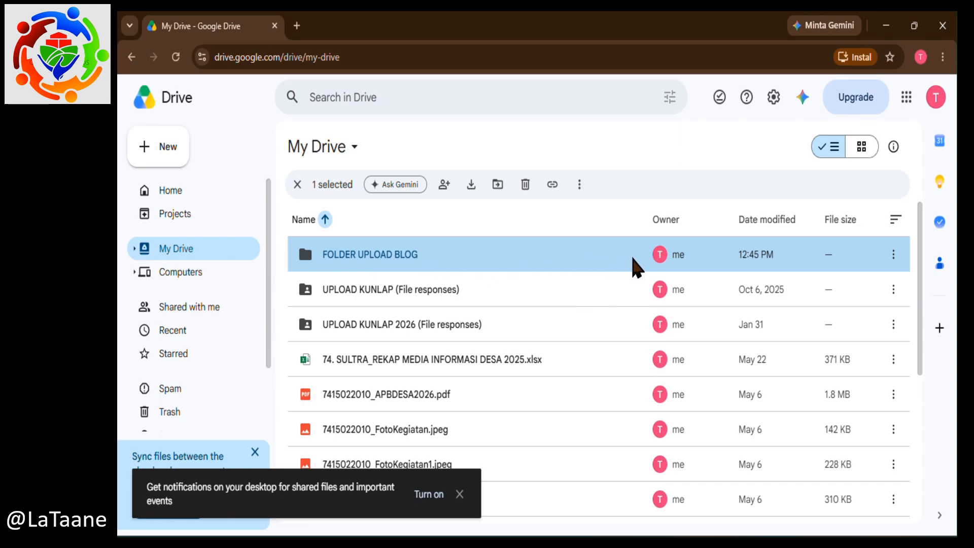
click(894, 254)
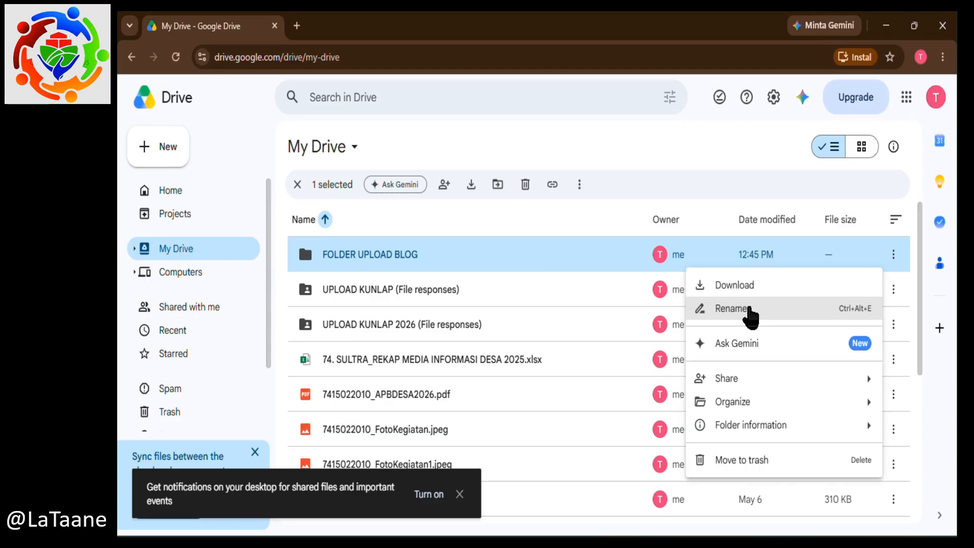
mouse_move(710, 388)
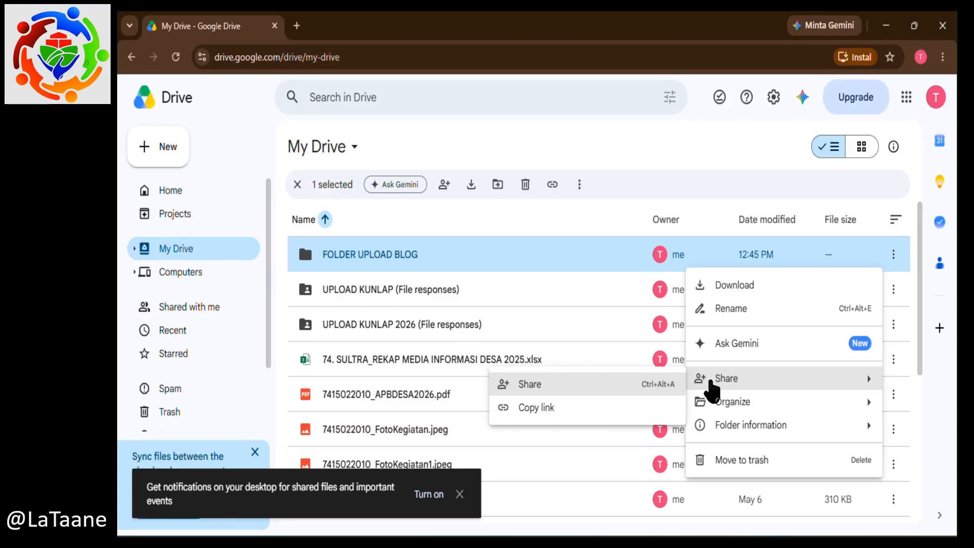
mouse_move(732, 432)
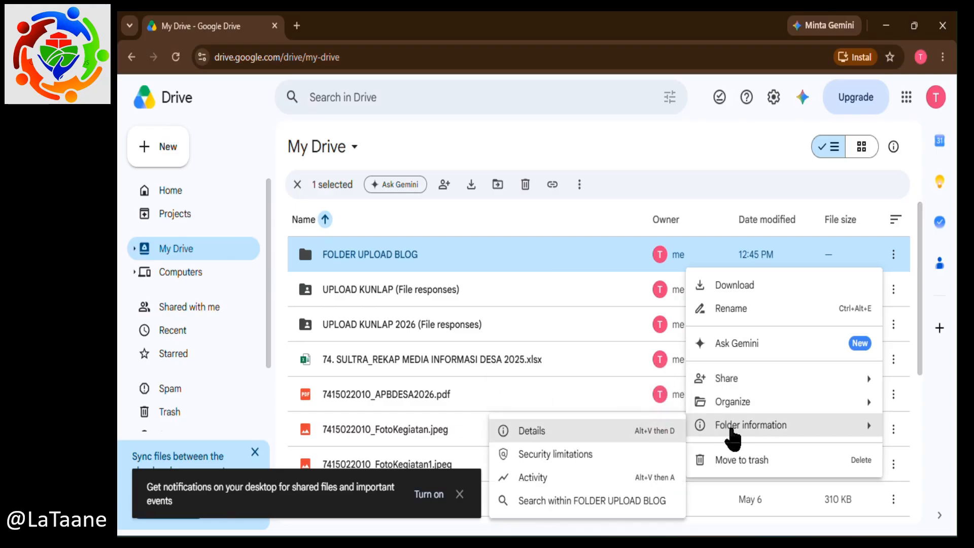
mouse_move(729, 403)
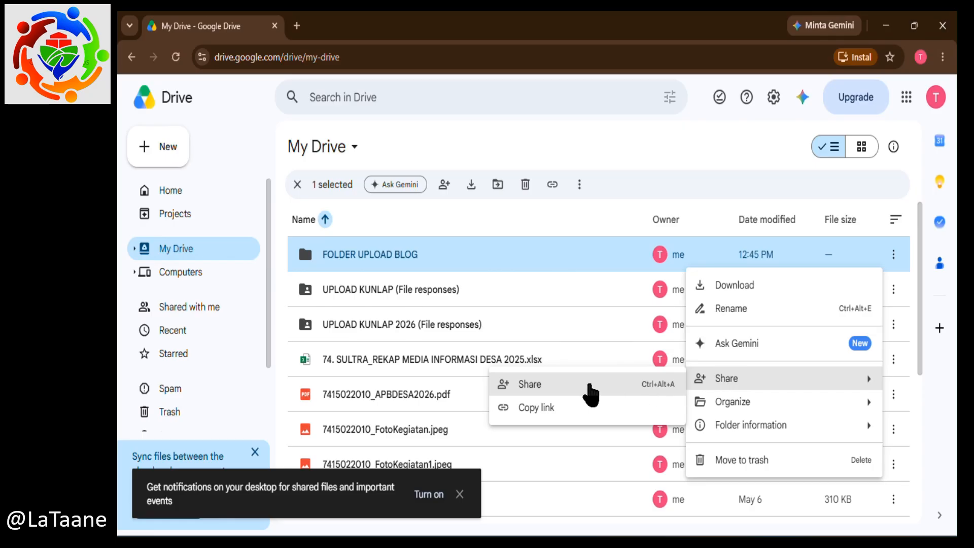
click(580, 386)
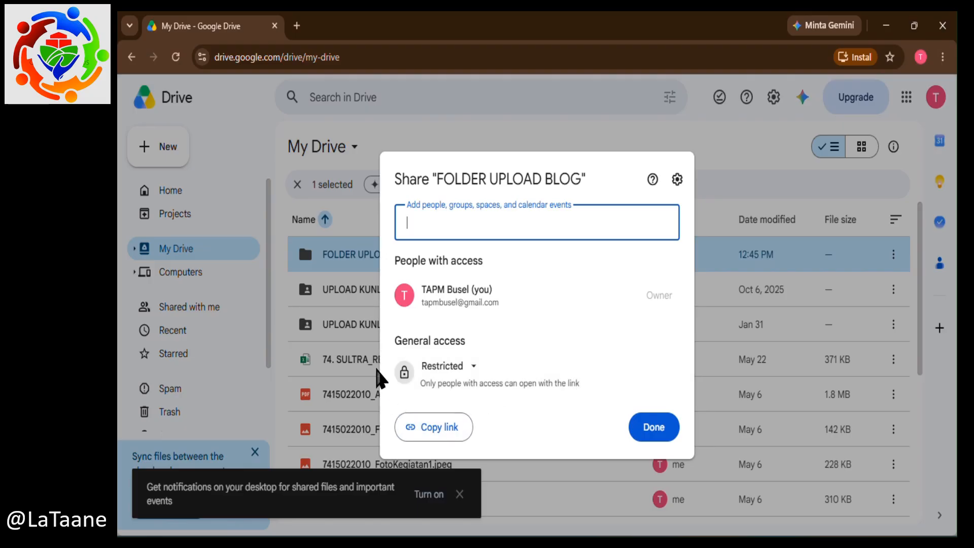
click(477, 370)
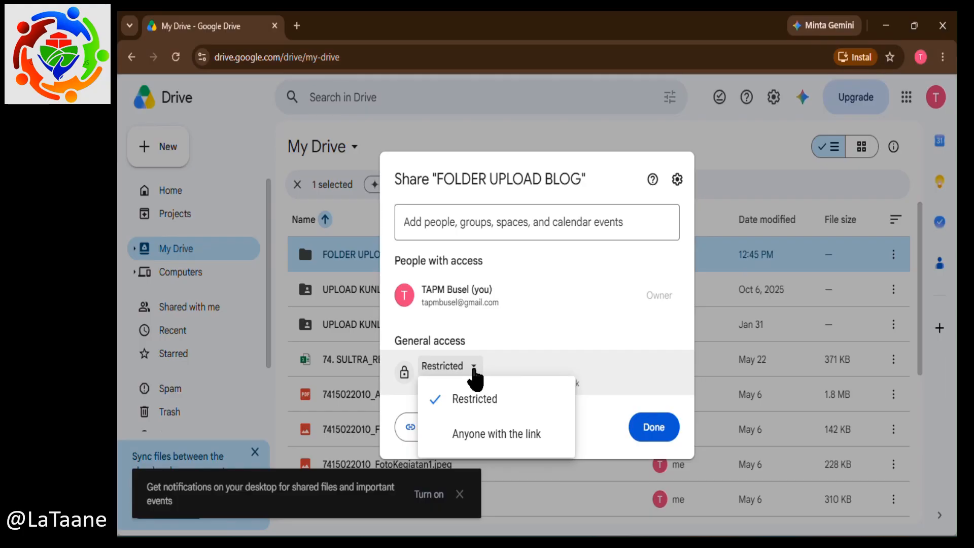
click(470, 436)
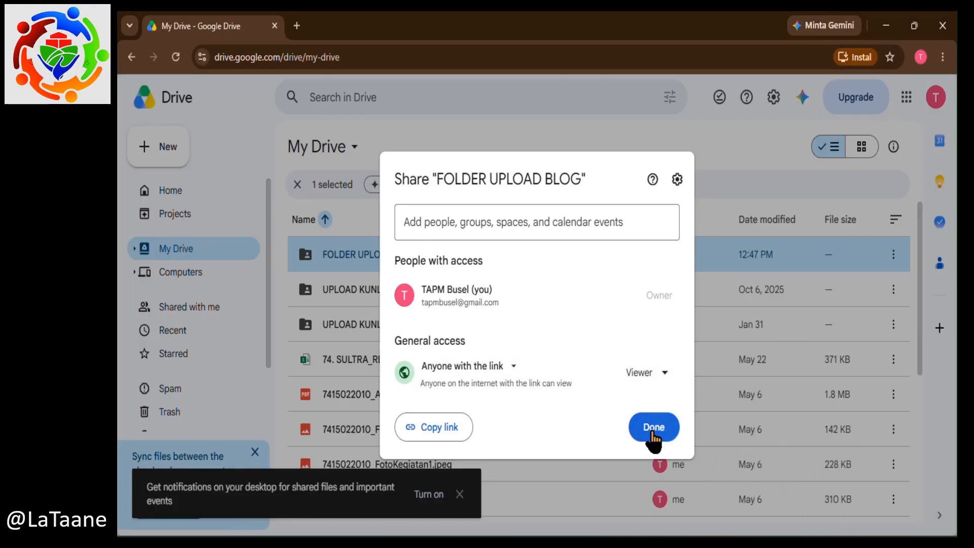
click(654, 429)
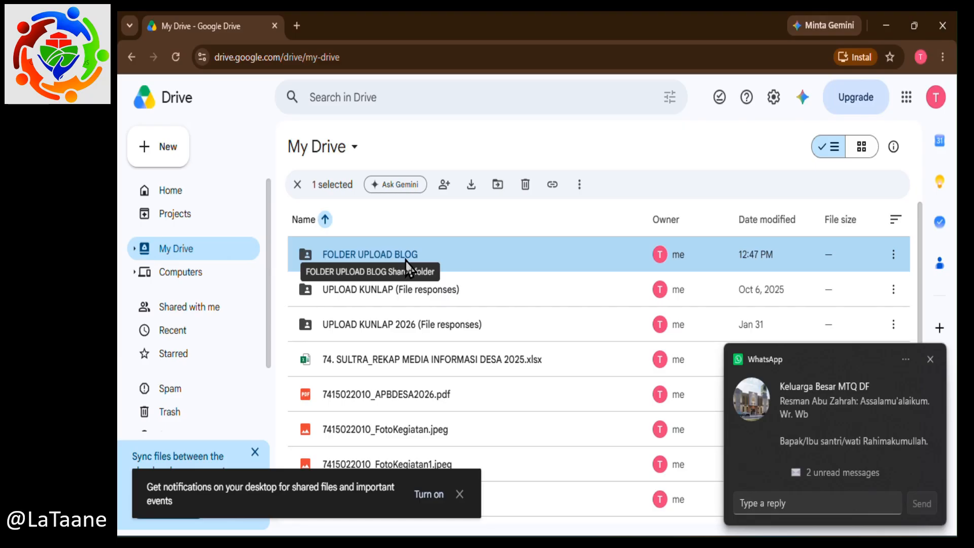
Open FOLDER UPLOAD BLOG, start a file upload, and browse to the BUSEL > PERENCANAAN folder on DATA (D:).
double_click(357, 255)
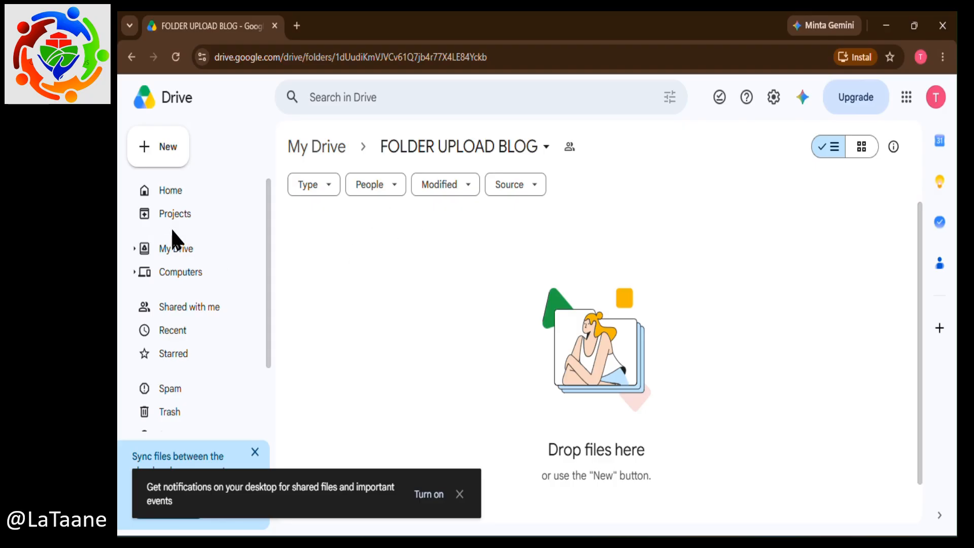
click(157, 152)
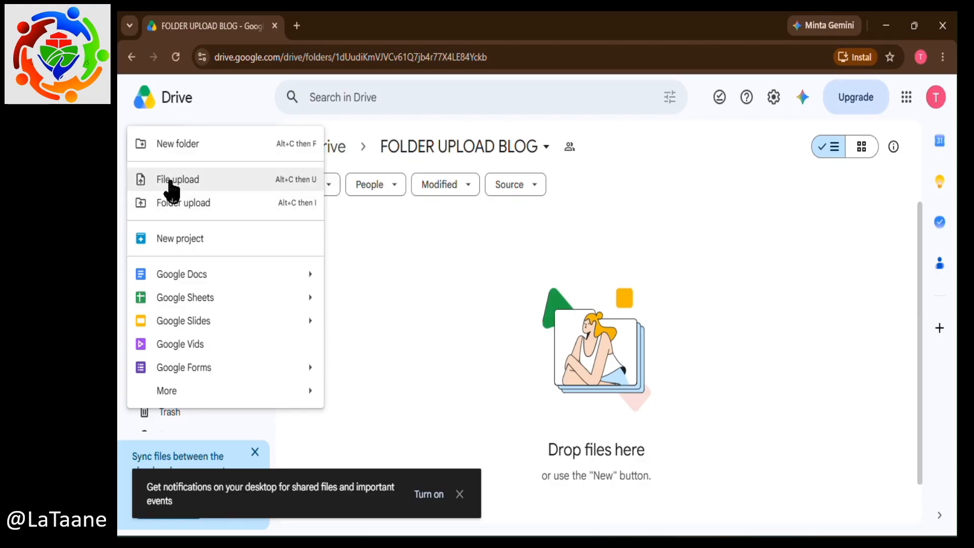
click(170, 182)
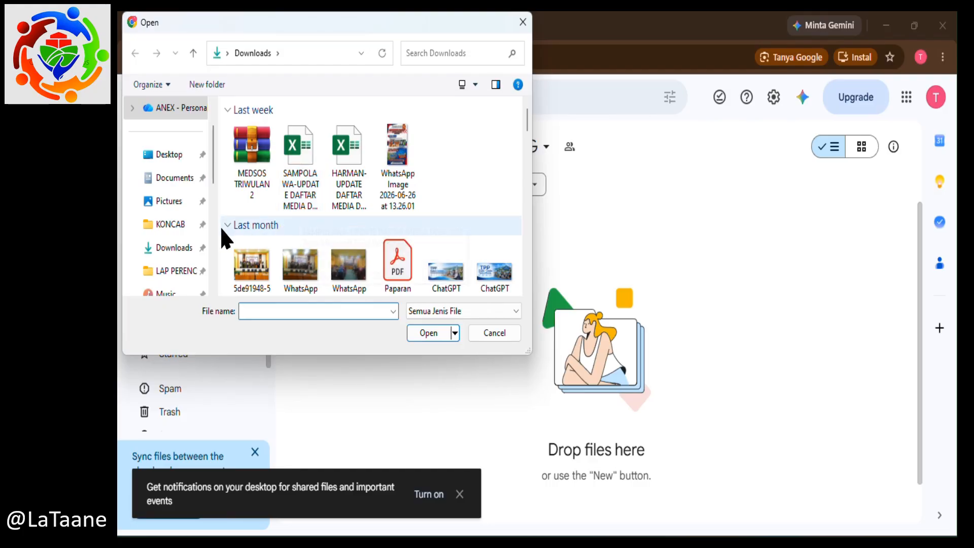
scroll(177, 239, down, 2)
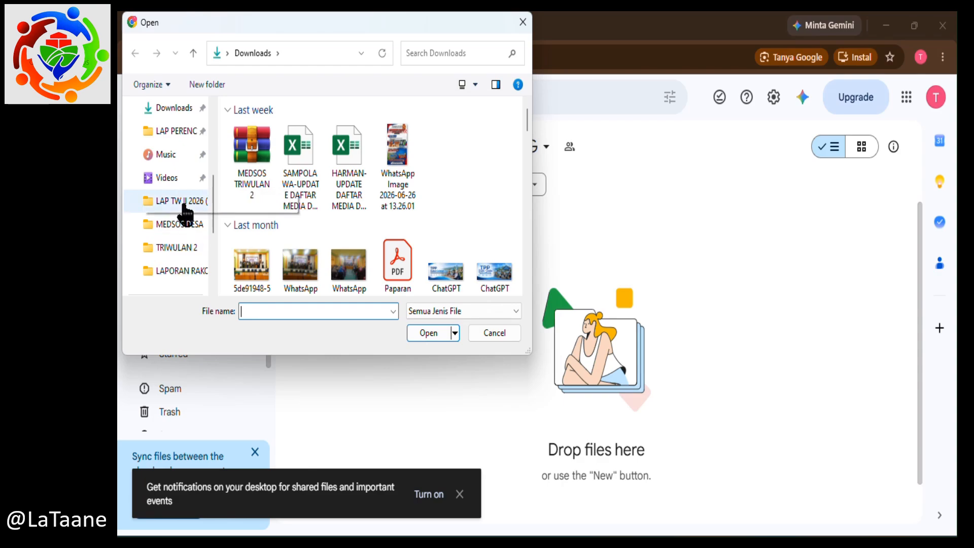
scroll(186, 212, up, 1)
scroll(185, 212, down, 3)
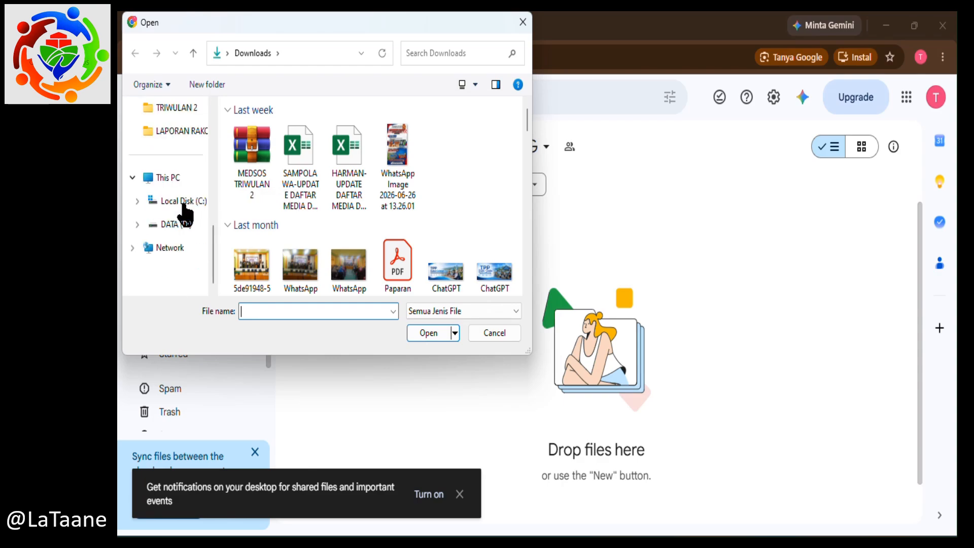
click(173, 226)
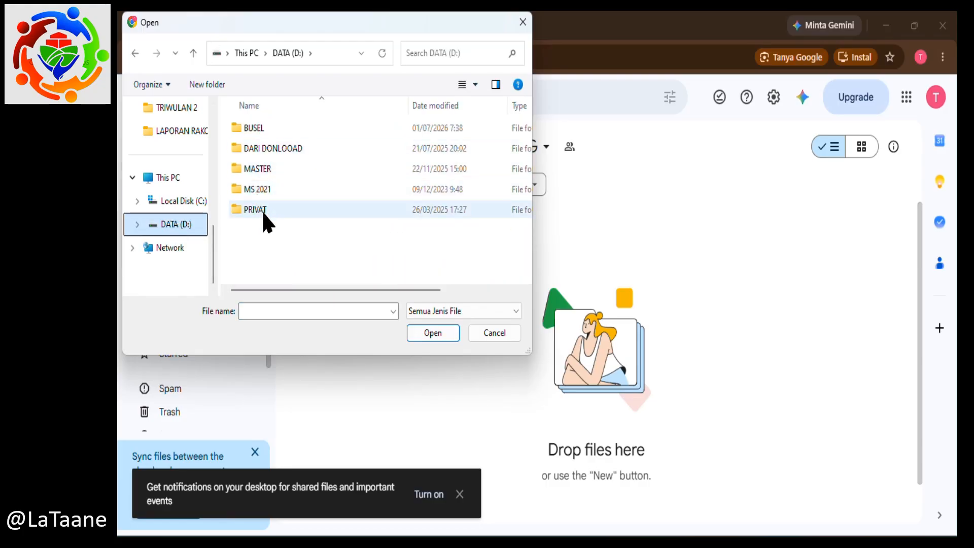
double_click(256, 131)
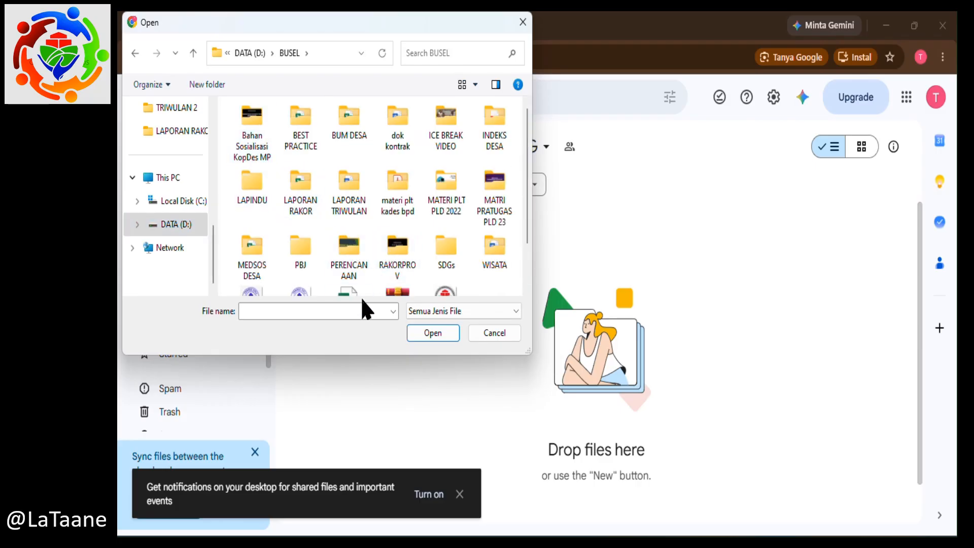
double_click(350, 247)
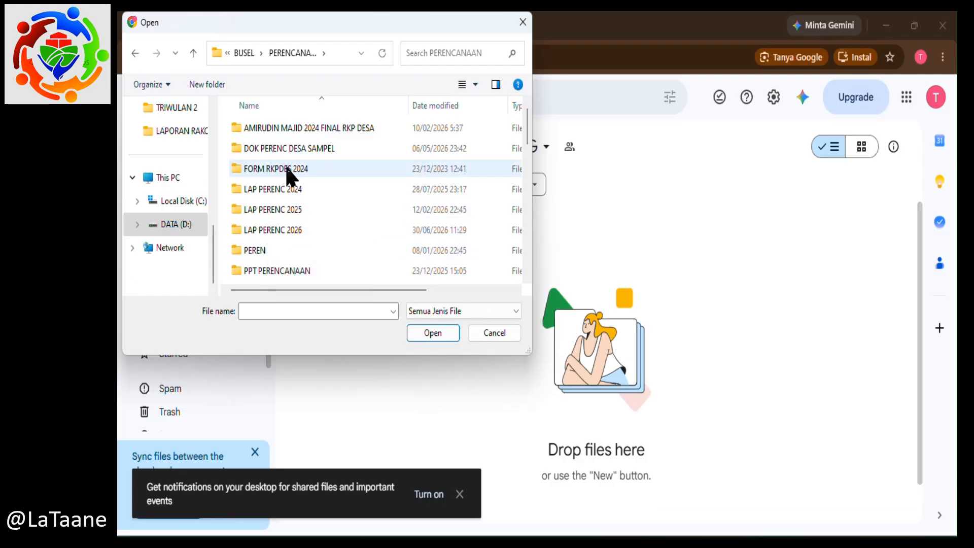
click(286, 152)
double_click(289, 151)
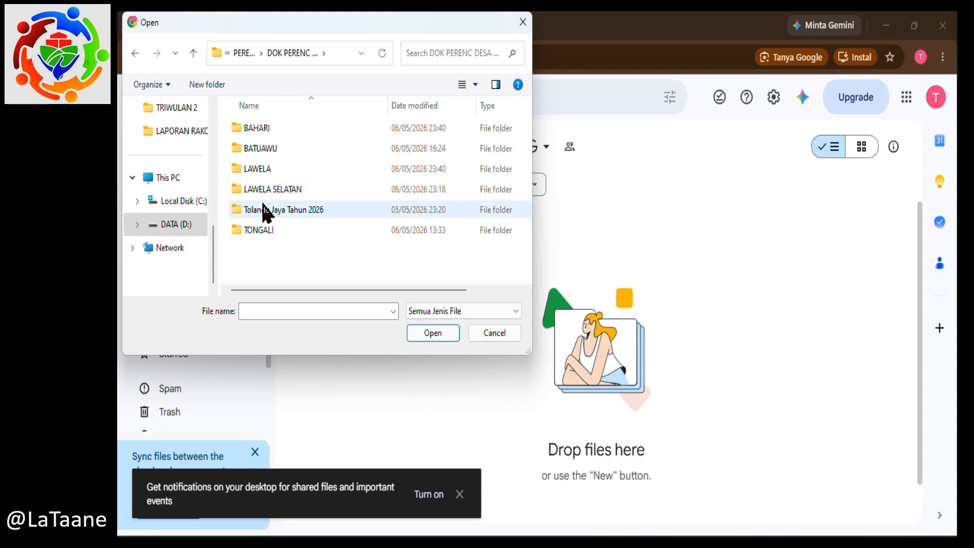
click(263, 193)
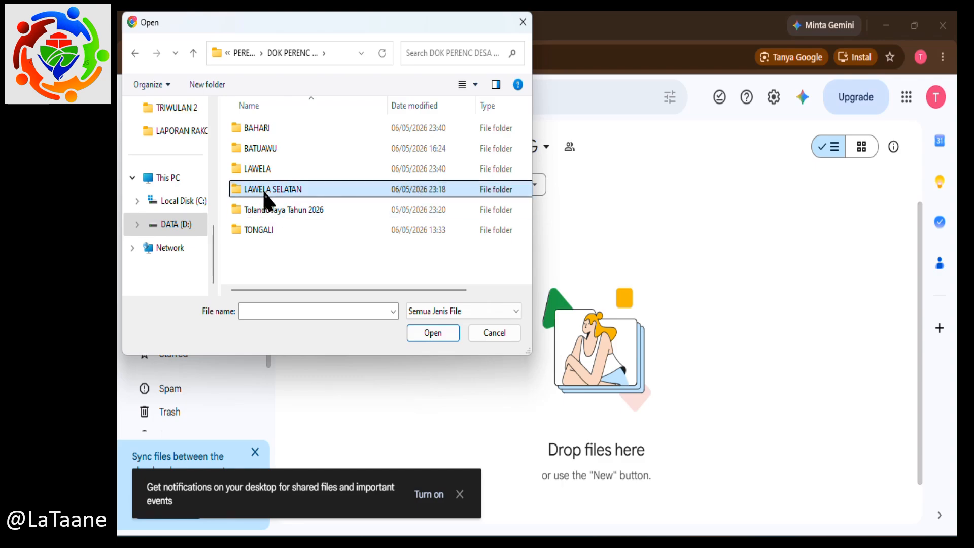
double_click(263, 192)
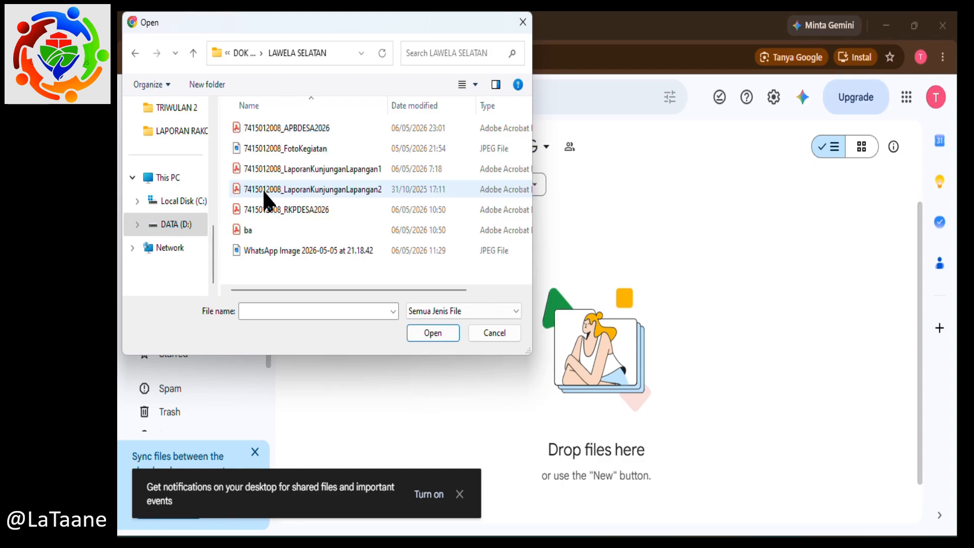
click(274, 129)
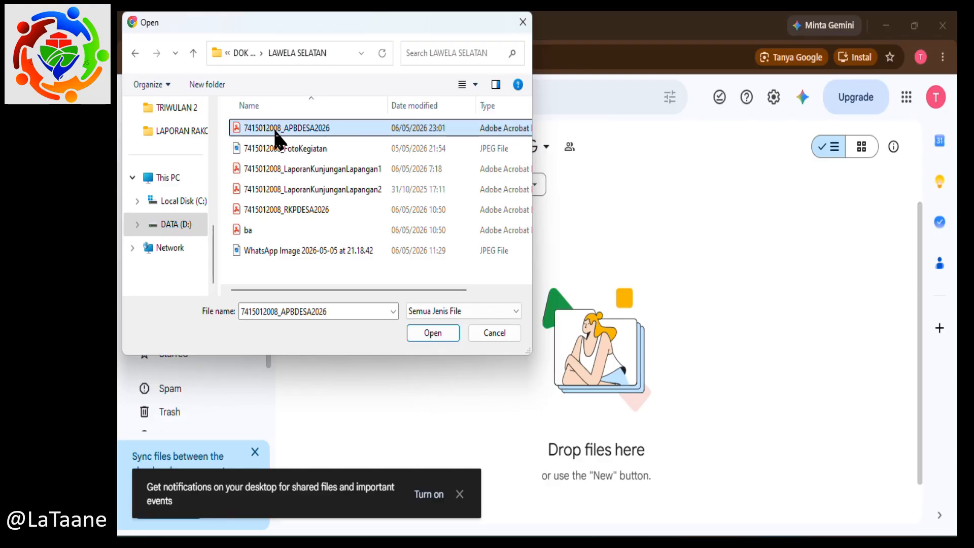
click(426, 336)
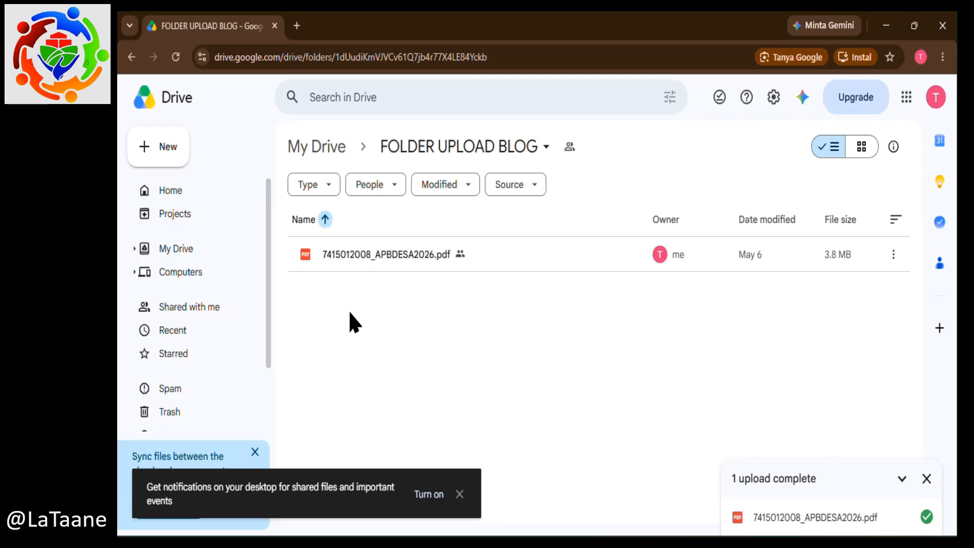
double_click(358, 257)
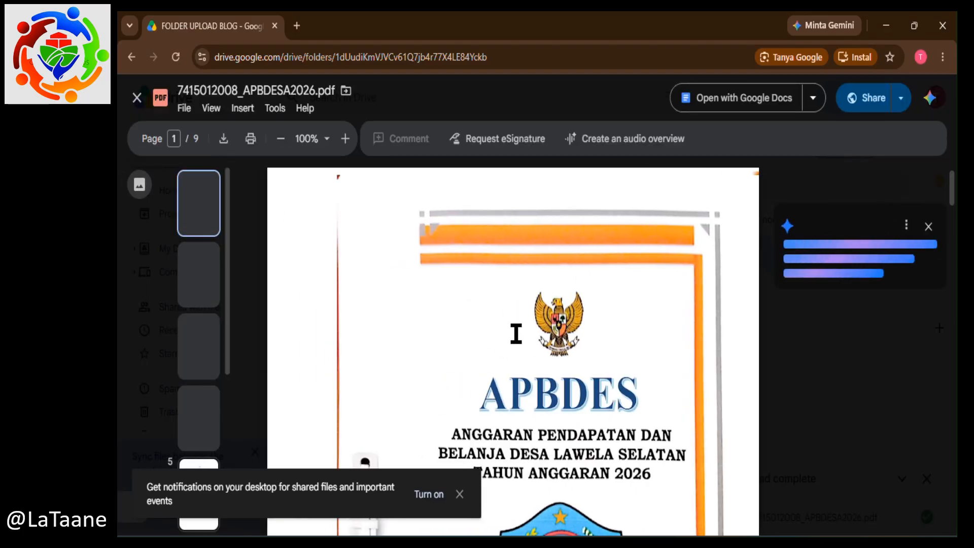
scroll(516, 333, down, 5)
scroll(516, 334, down, 10)
scroll(516, 333, up, 5)
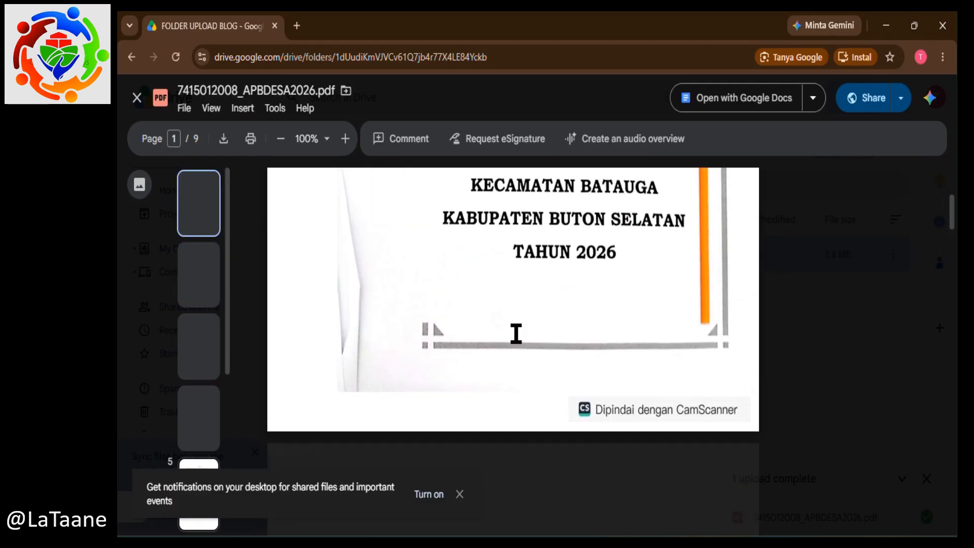
click(191, 275)
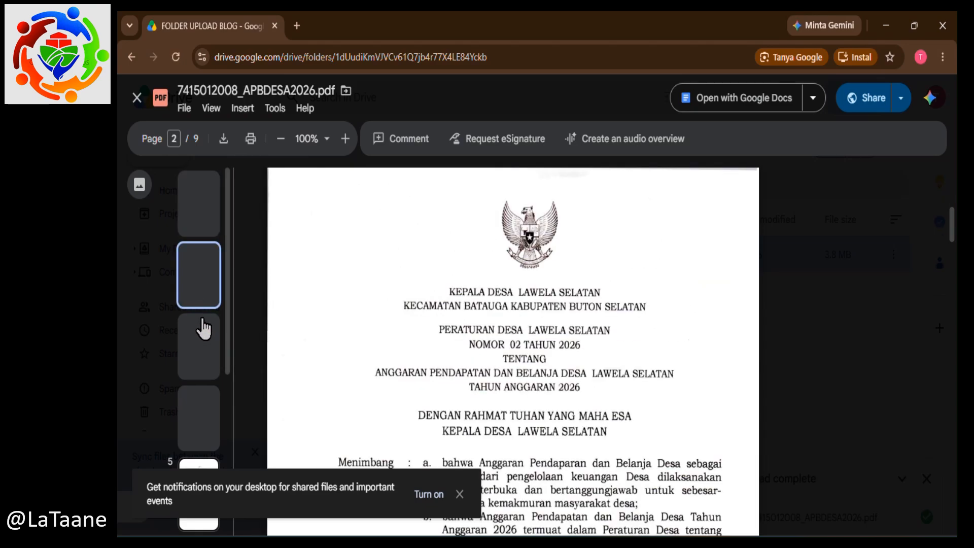
click(200, 364)
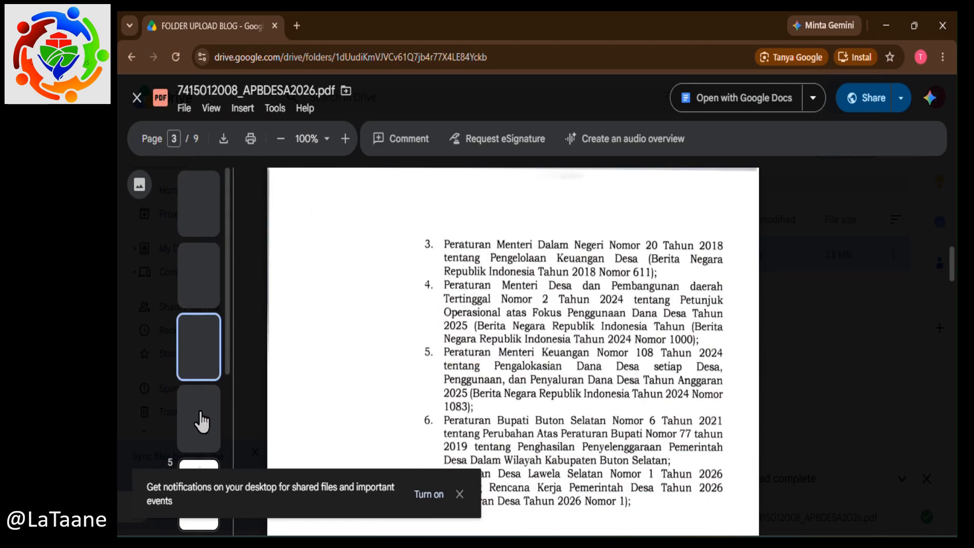
click(201, 421)
scroll(474, 354, down, 2)
scroll(474, 354, up, 8)
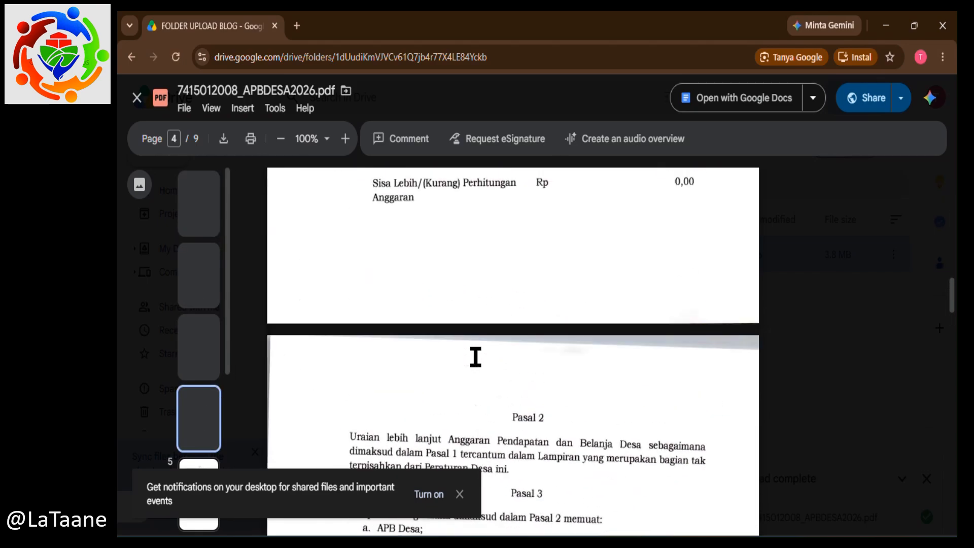
scroll(475, 358, up, 15)
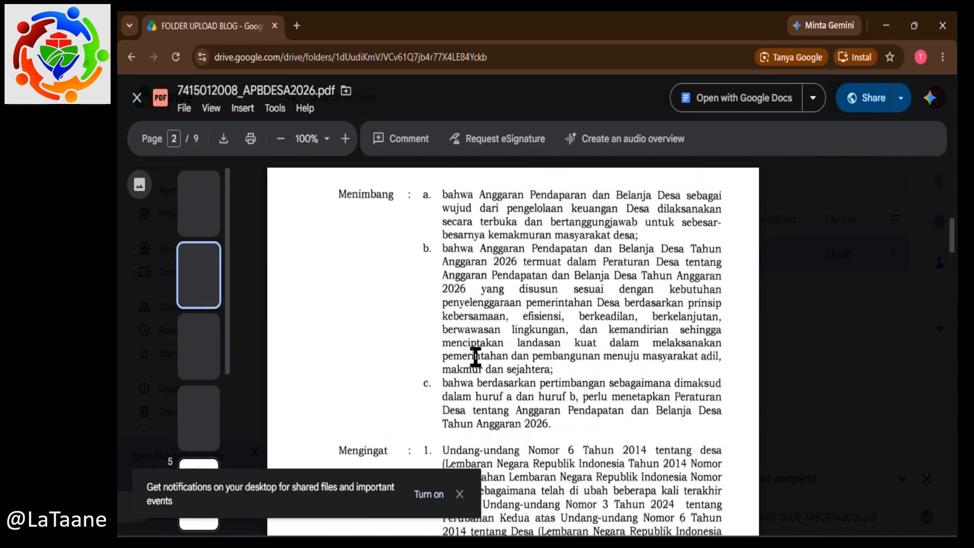
scroll(476, 357, up, 10)
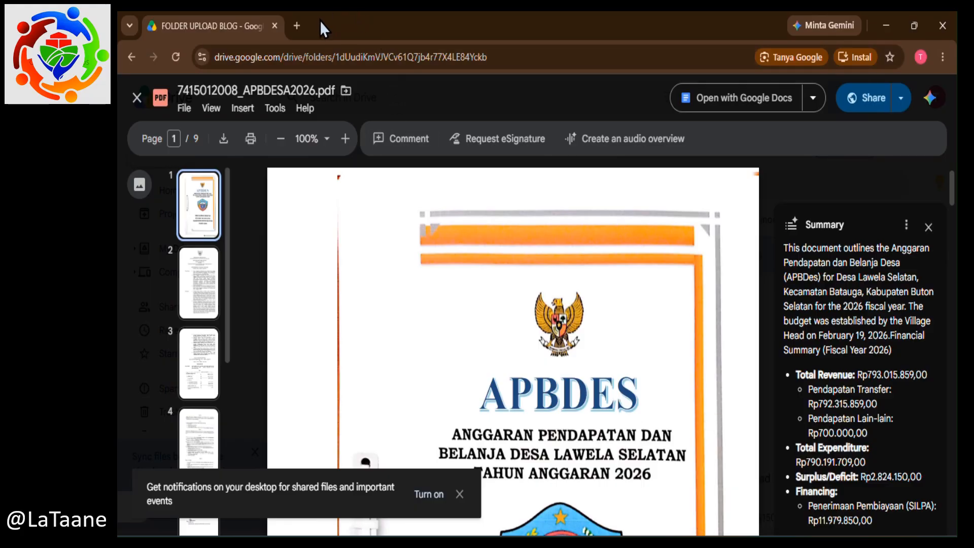
Leave the PDF preview, reopen Google Drive, and open FOLDER UPLOAD BLOG from the suggested folders.
click(133, 67)
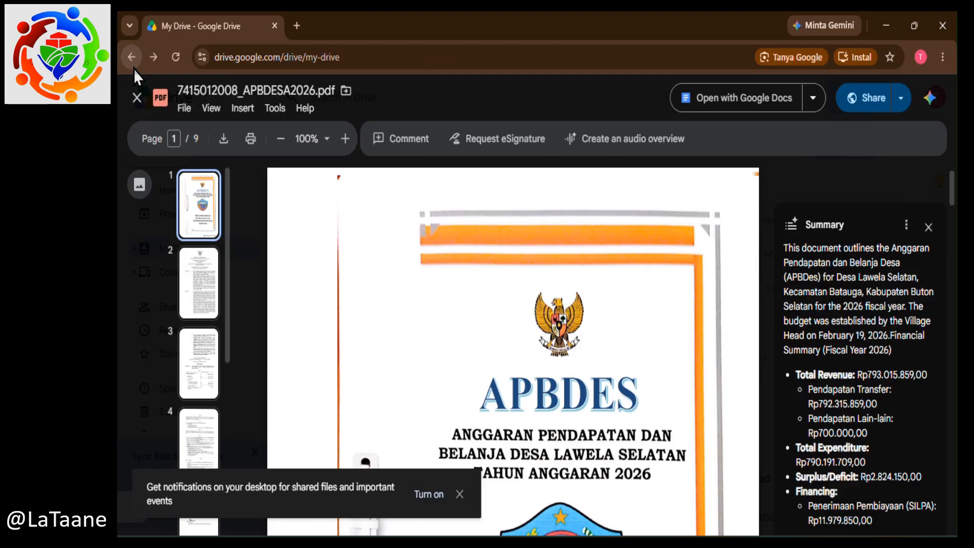
click(130, 59)
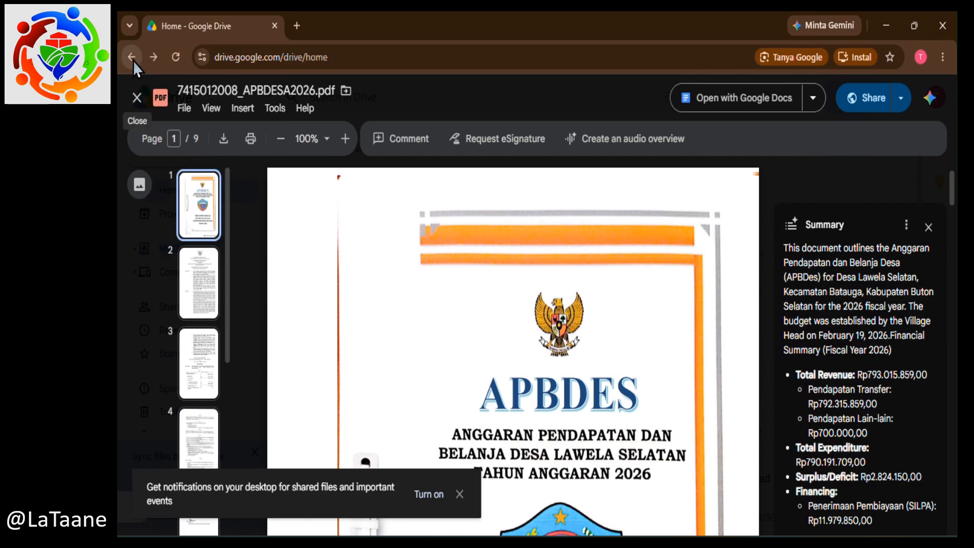
click(133, 60)
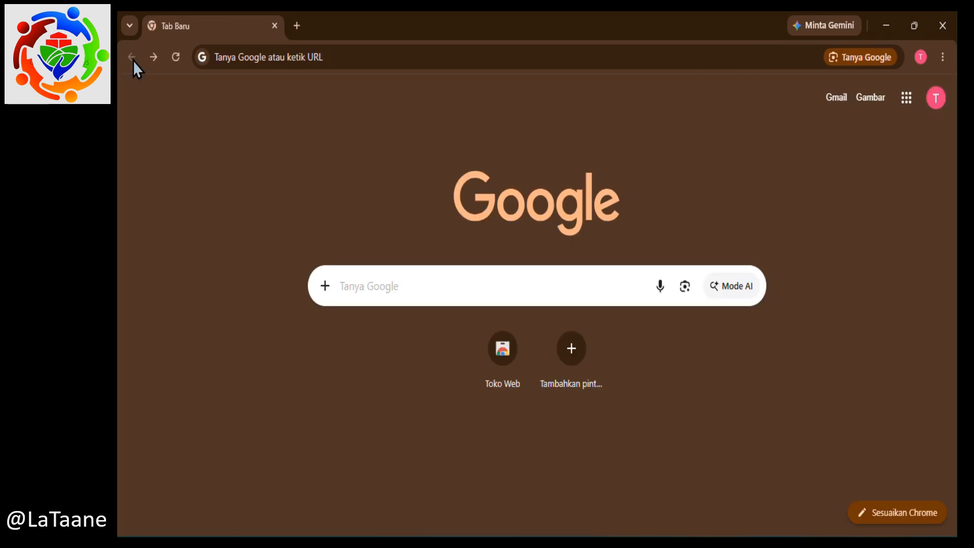
click(906, 99)
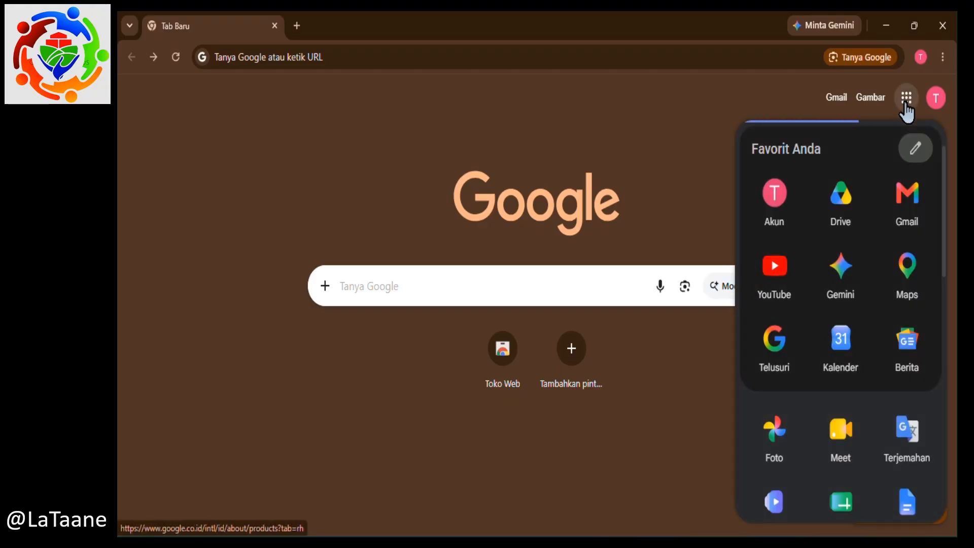
click(840, 209)
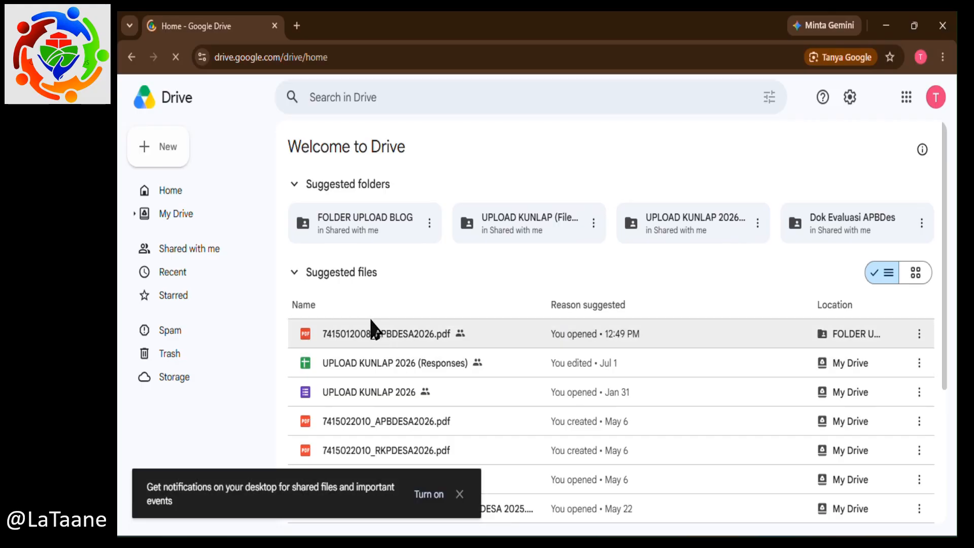
click(352, 224)
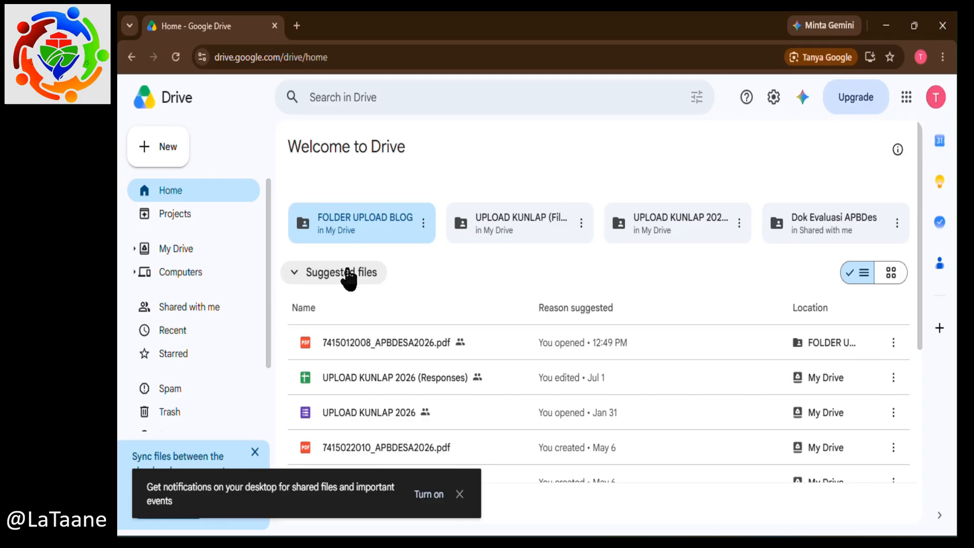
click(343, 221)
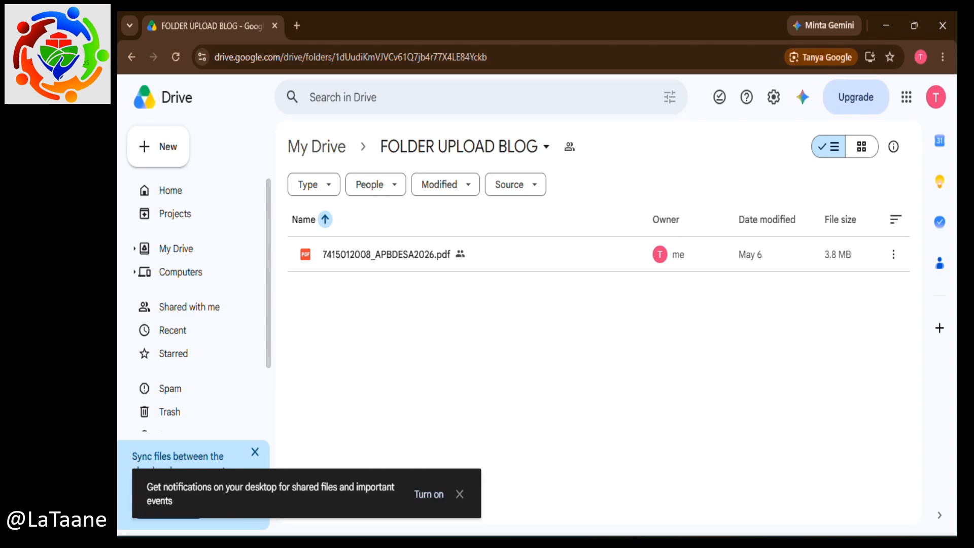
Minimize the Drive window, open a maximized Chrome window with the Info P3MD profile, and open Blogger.
mouse_move(764, 544)
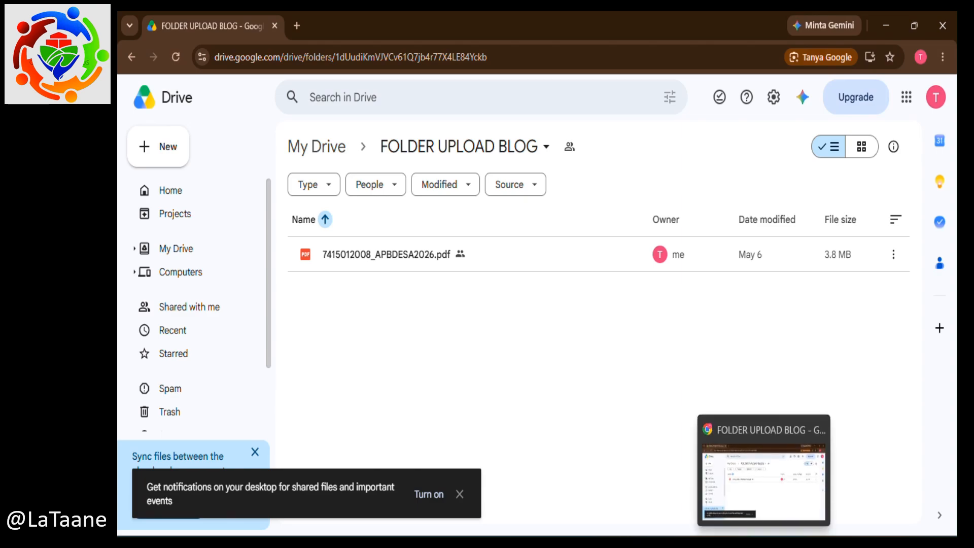
click(764, 544)
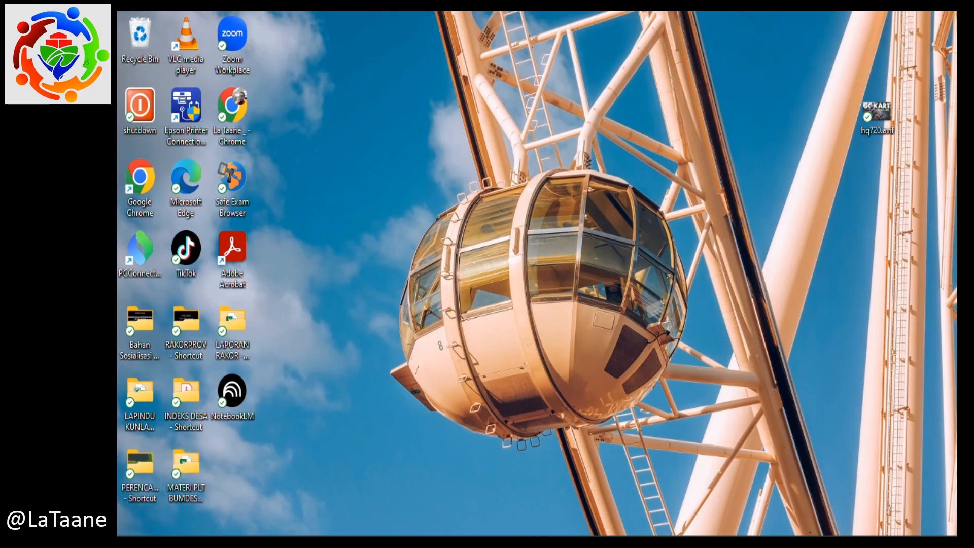
right_click(624, 542)
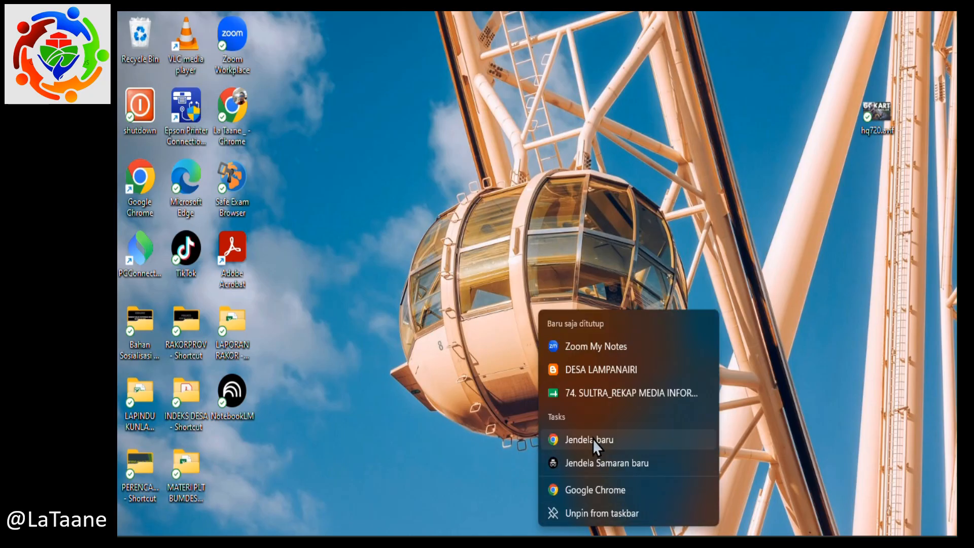
click(586, 489)
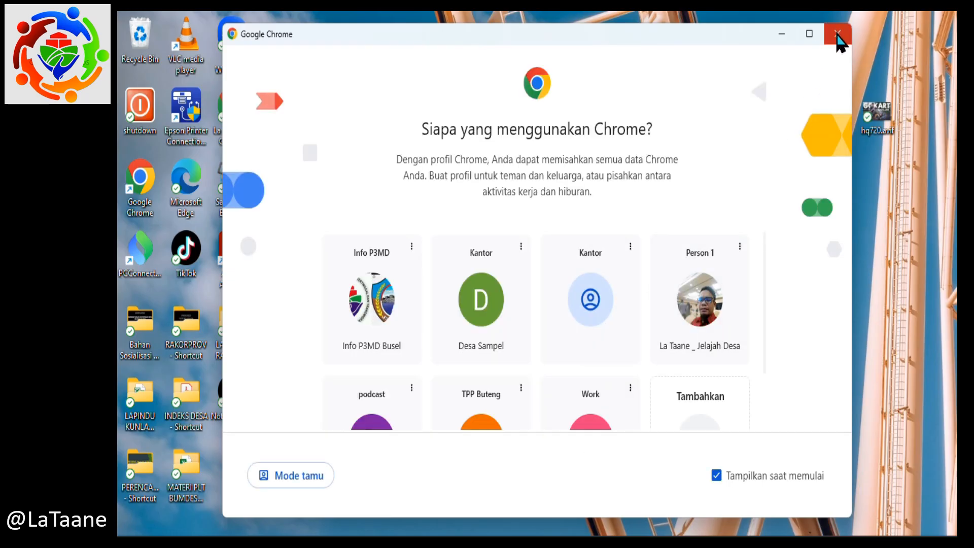
click(815, 34)
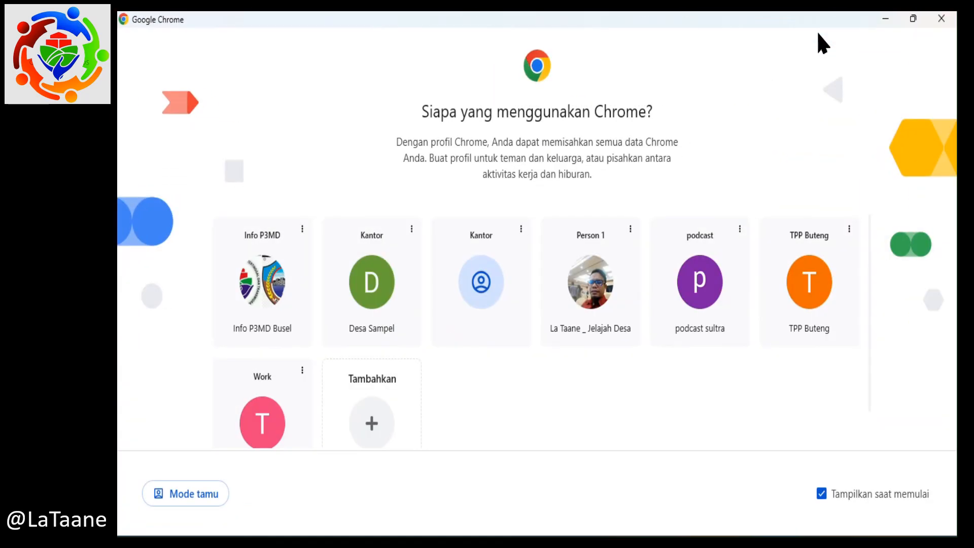
click(264, 307)
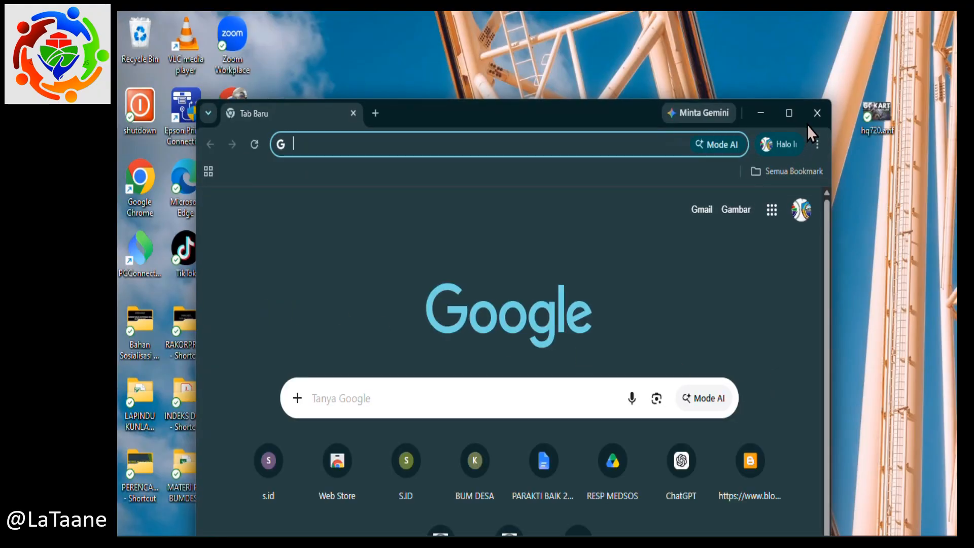
click(796, 113)
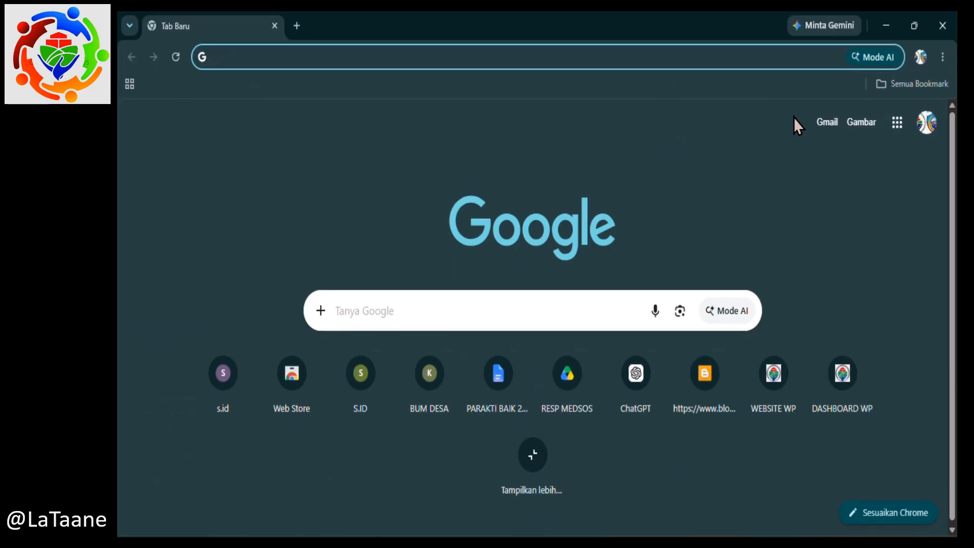
click(706, 391)
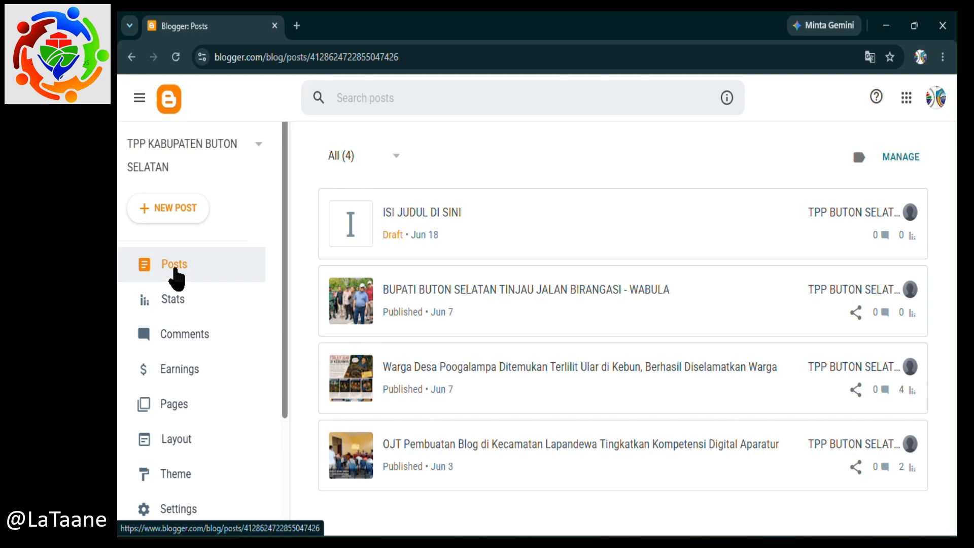
Open the blog's list of pages, create a new page, and begin editing its title.
scroll(174, 270, down, 3)
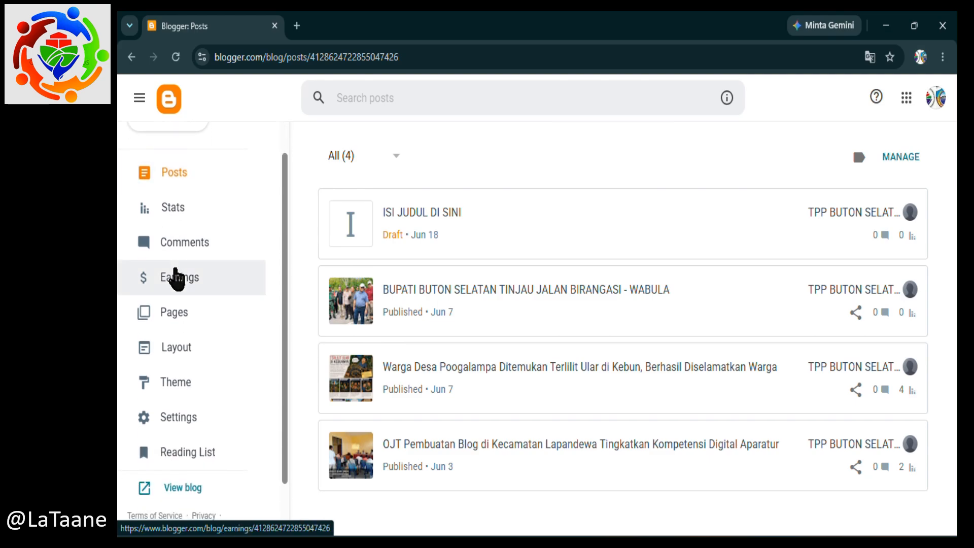
click(175, 315)
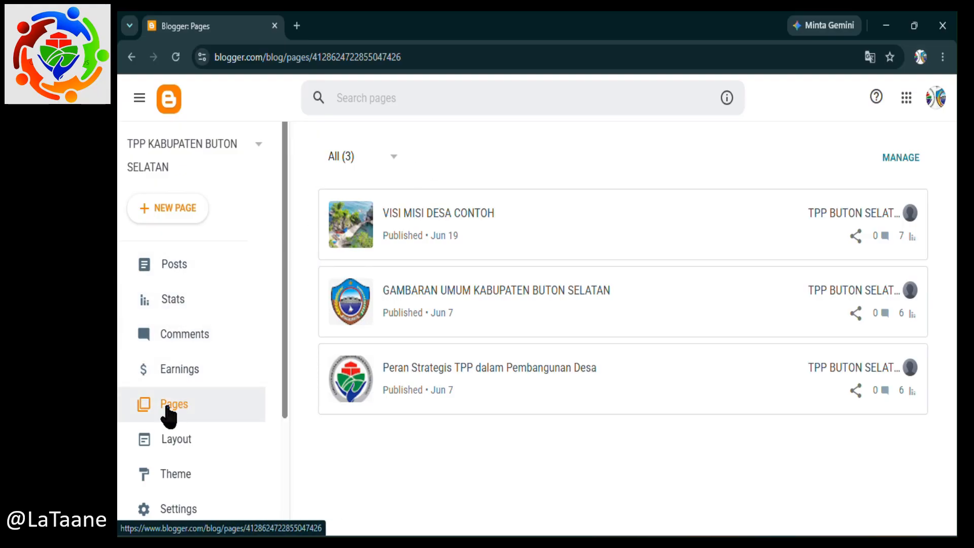
click(152, 211)
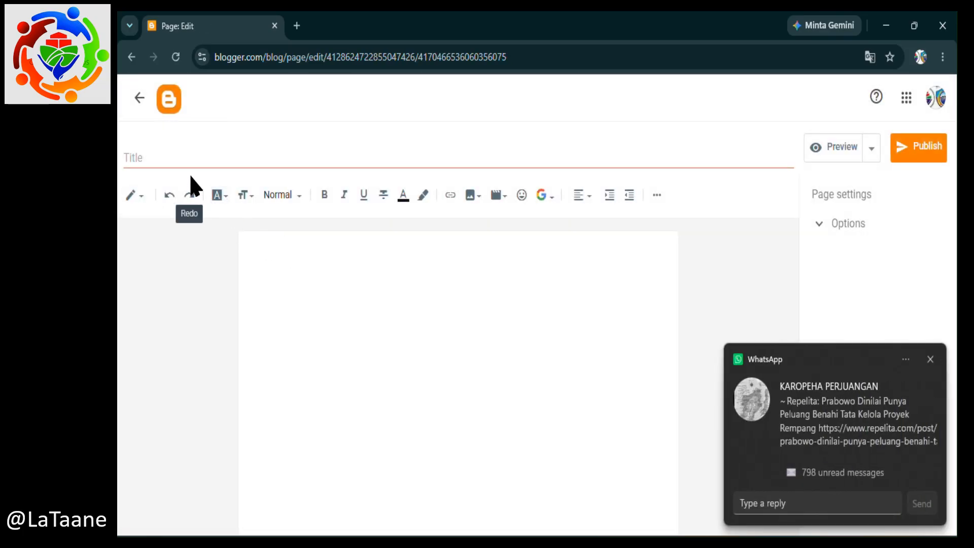
click(178, 160)
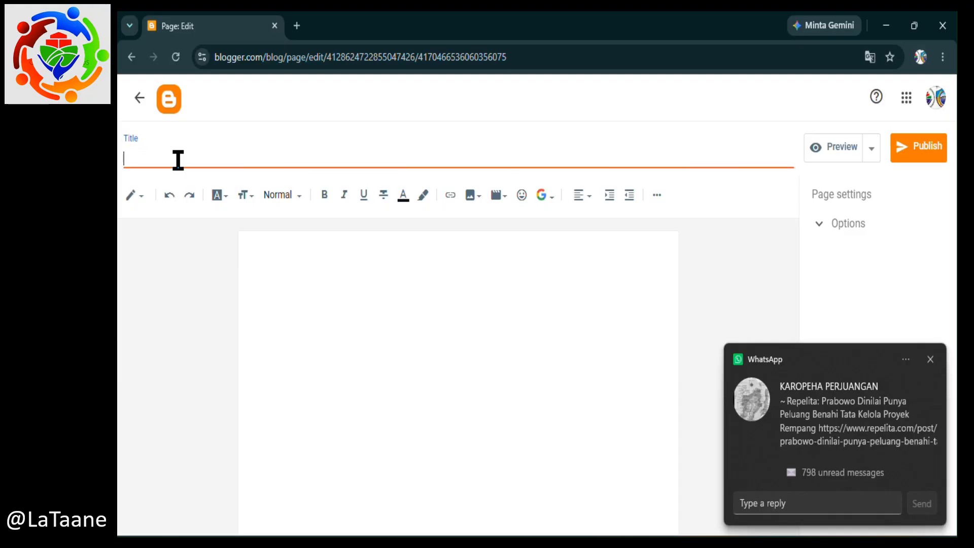
text(APB)
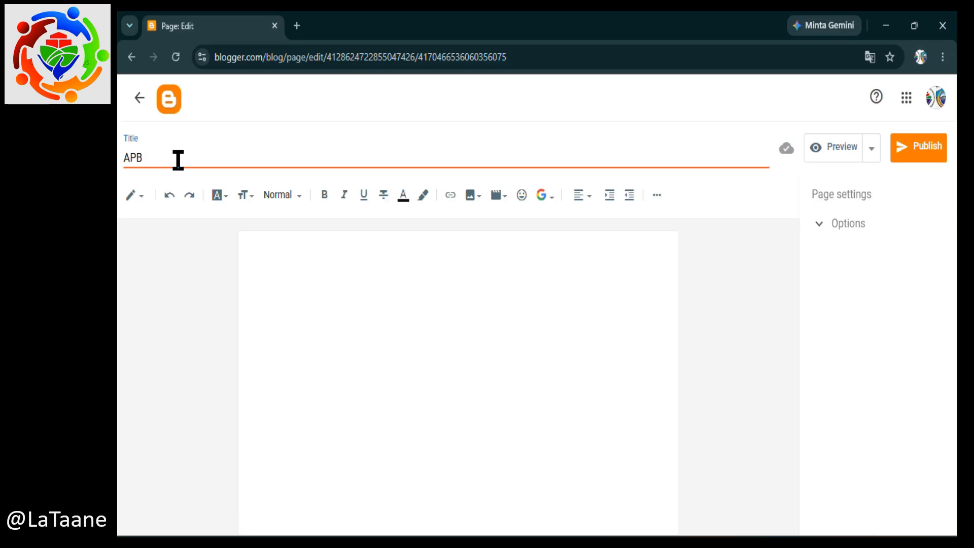
text(DES)
key(BackSpace)
key(BackSpace)
key(BackSpace)
key(BackSpace)
key(BackSpace)
key(BackSpace)
key(BackSpace)
key(BackSpace)
Title the new page ANGGARAN PENDAPATAN BELANJA DESA TAHUN 2026 LAWELA SELATAN.
text(ANGGARAN PENDAPATAN BELANJA DES)
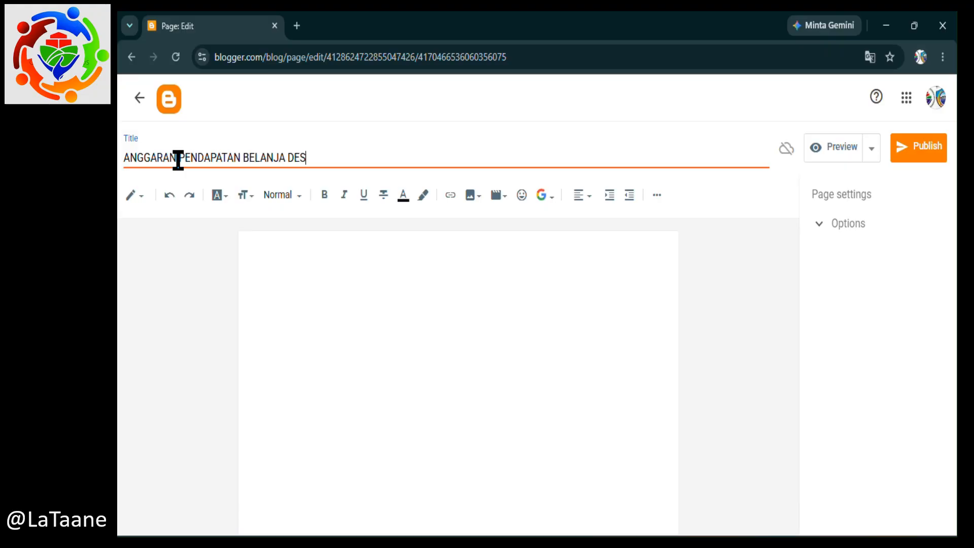
text(A TAHUN 2026)
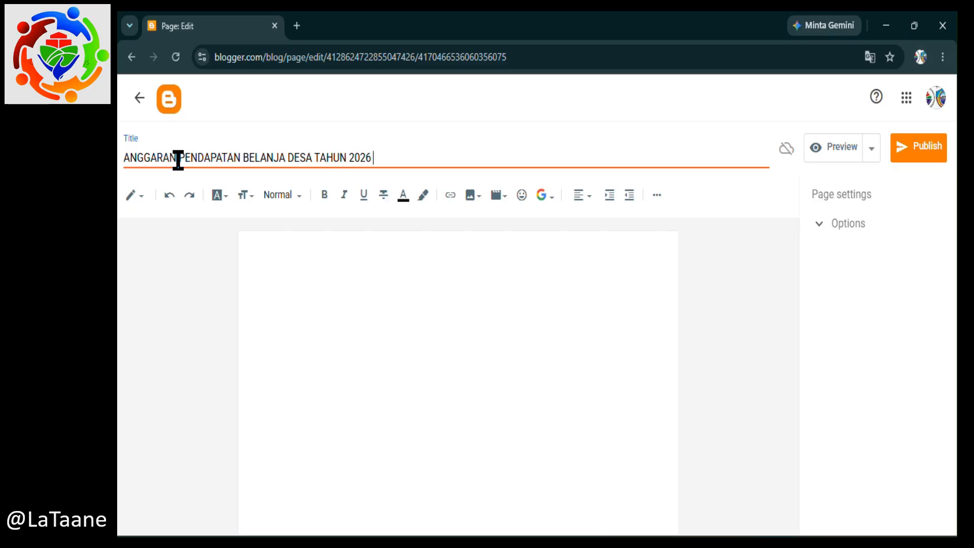
text( DESA)
key(BackSpace)
key(BackSpace)
text(LAWELA SELATAN)
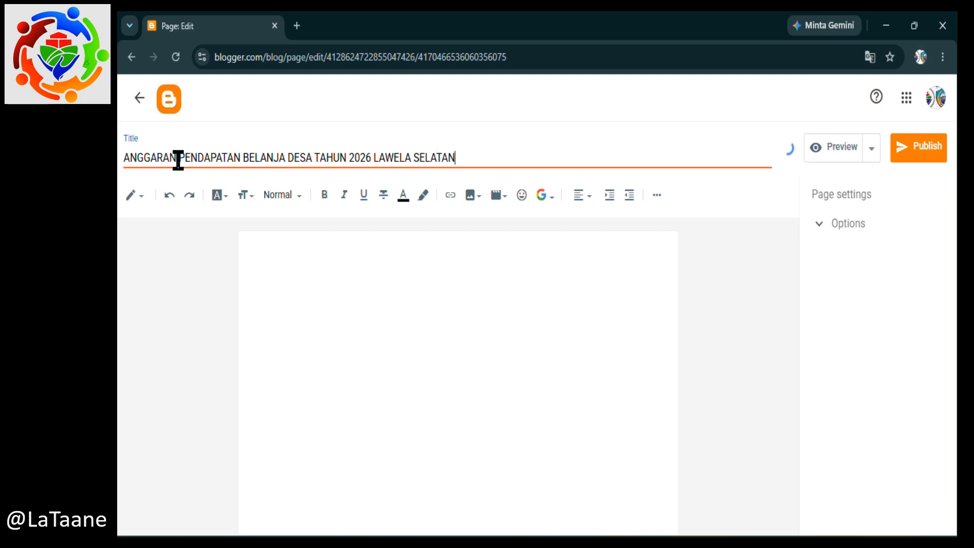
Place the cursor in the empty page body, and open ChatGPT in a new browser tab.
click(294, 295)
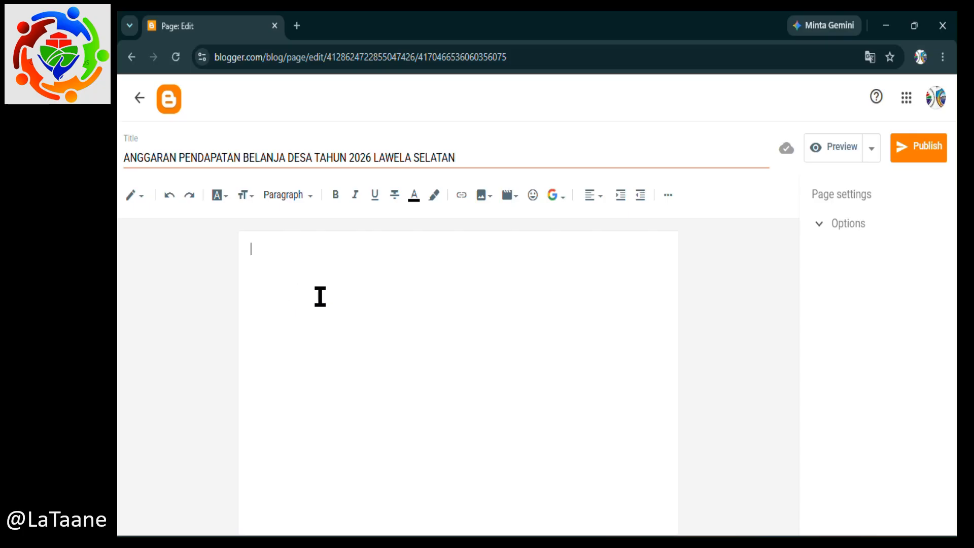
click(299, 28)
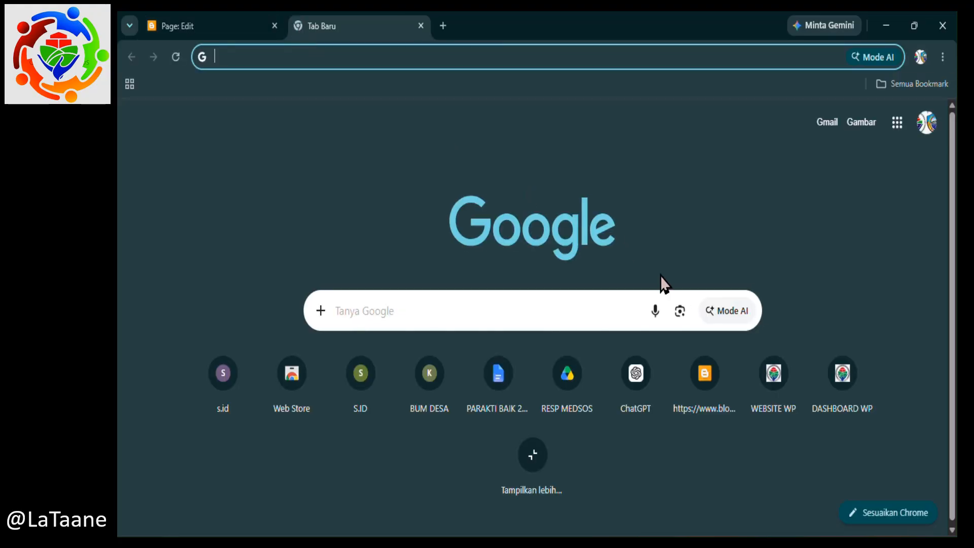
click(636, 375)
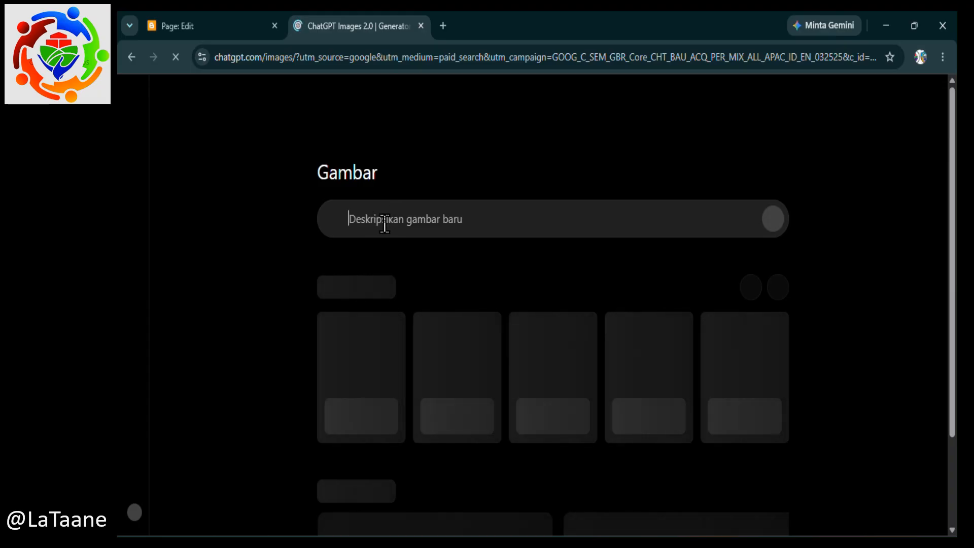
text(BUAT)
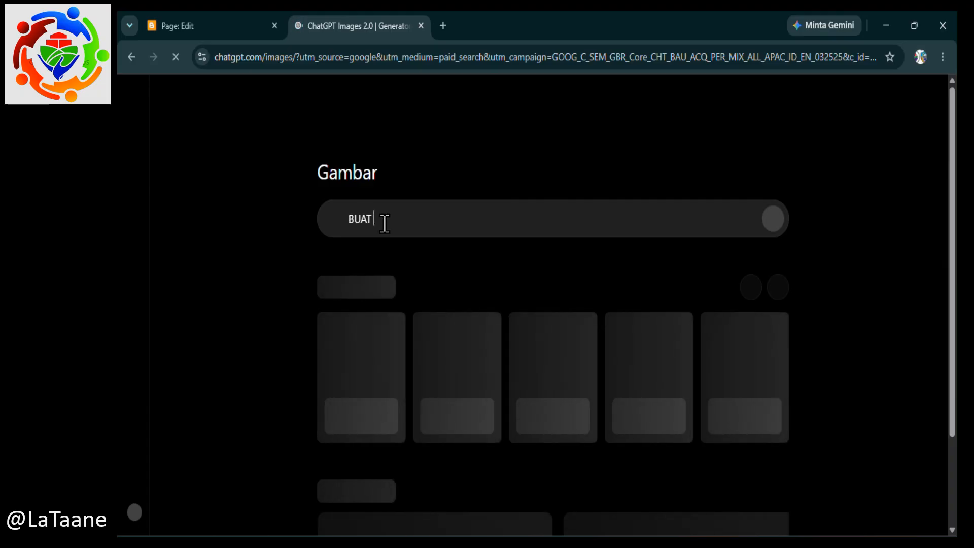
key(BackSpace)
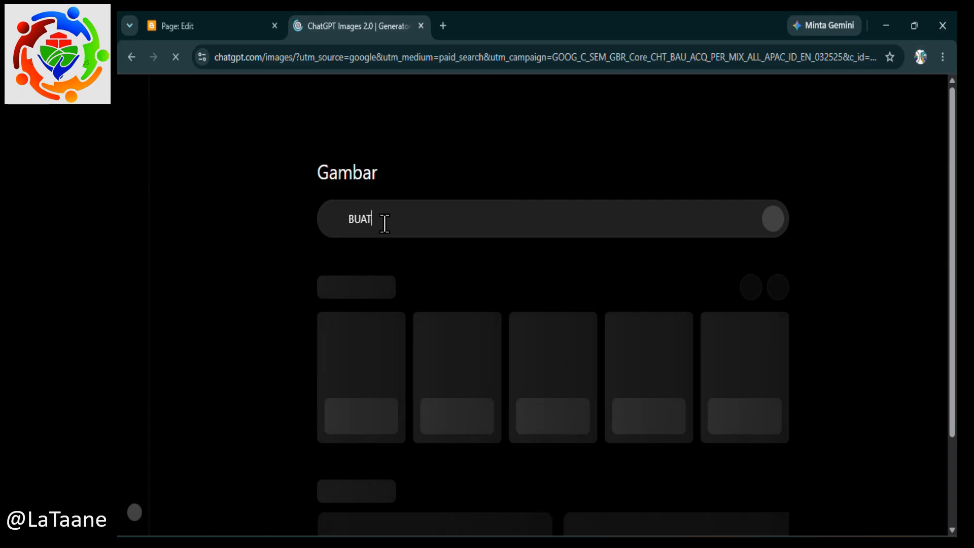
key(BackSpace)
key(BackSpace)
key(BackSpace)
key(BackSpace)
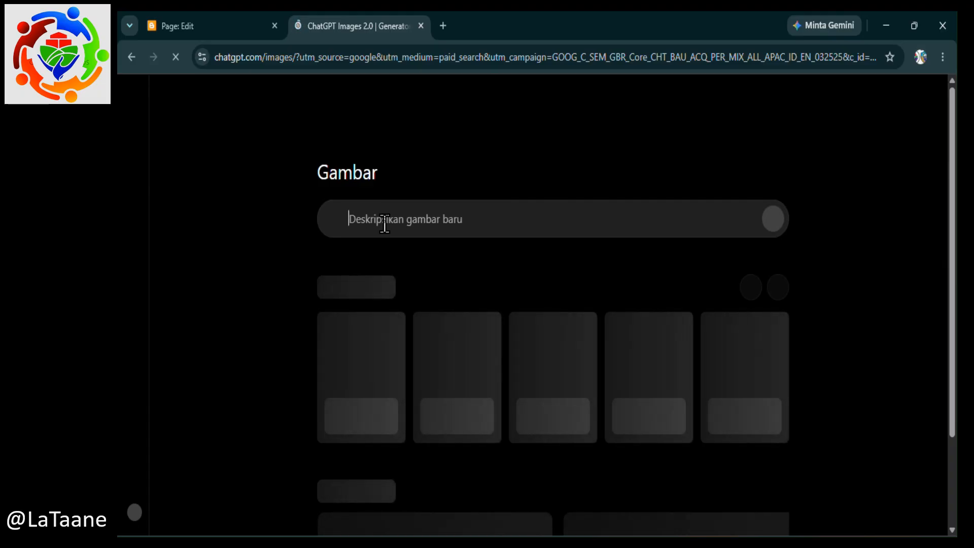
Send ChatGPT the prompt "buatkan ringkasan tentang APB Desa Tahun 2026".
text(buatkan ringka)
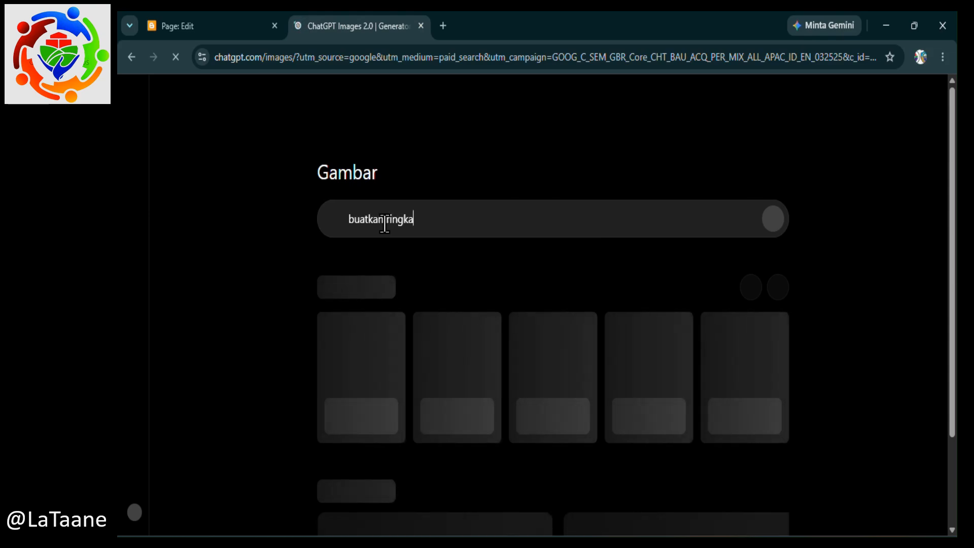
text(san tentan)
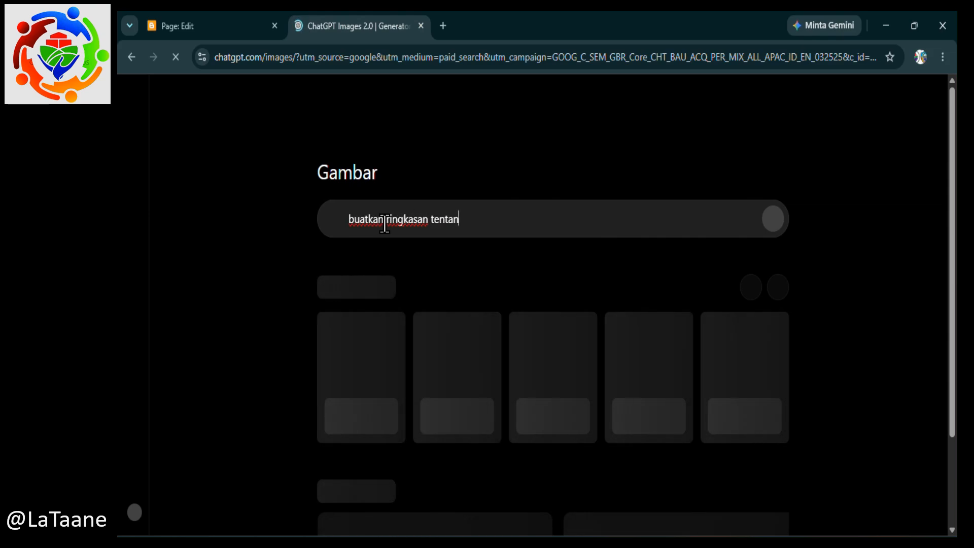
text(g APB)
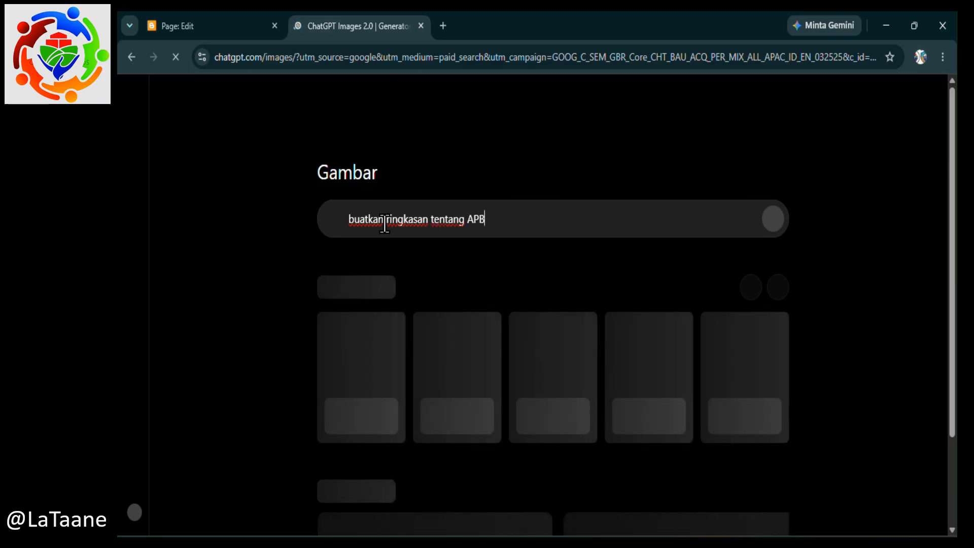
text( Desa)
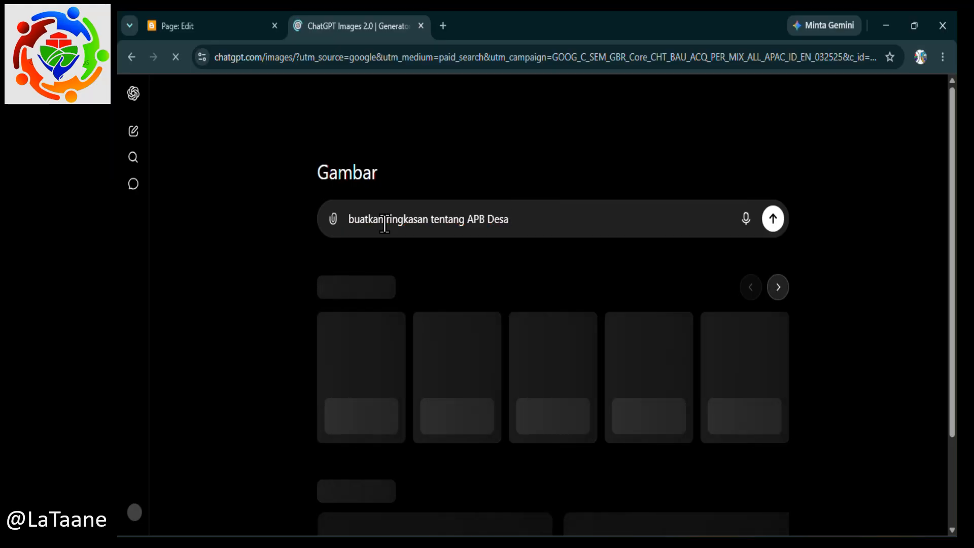
text(T)
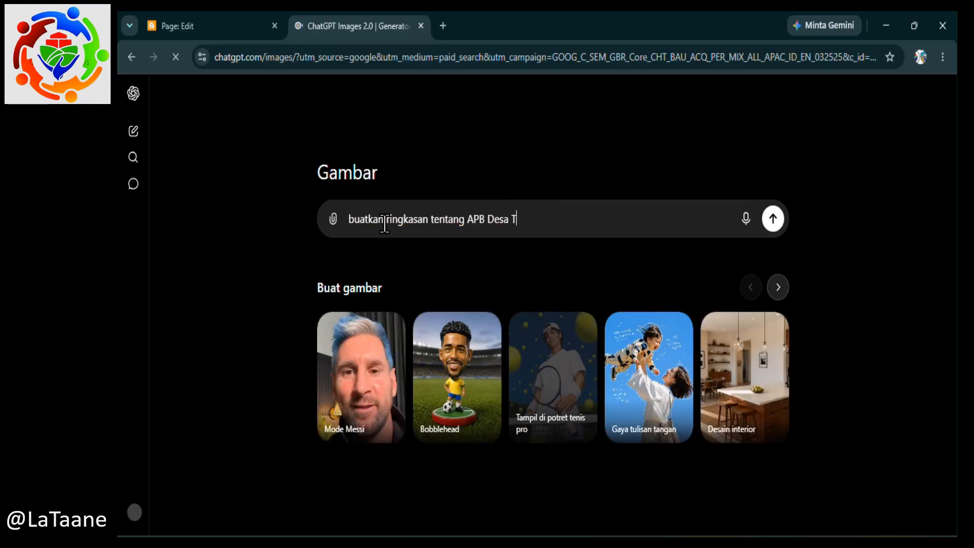
text(ahun 2)
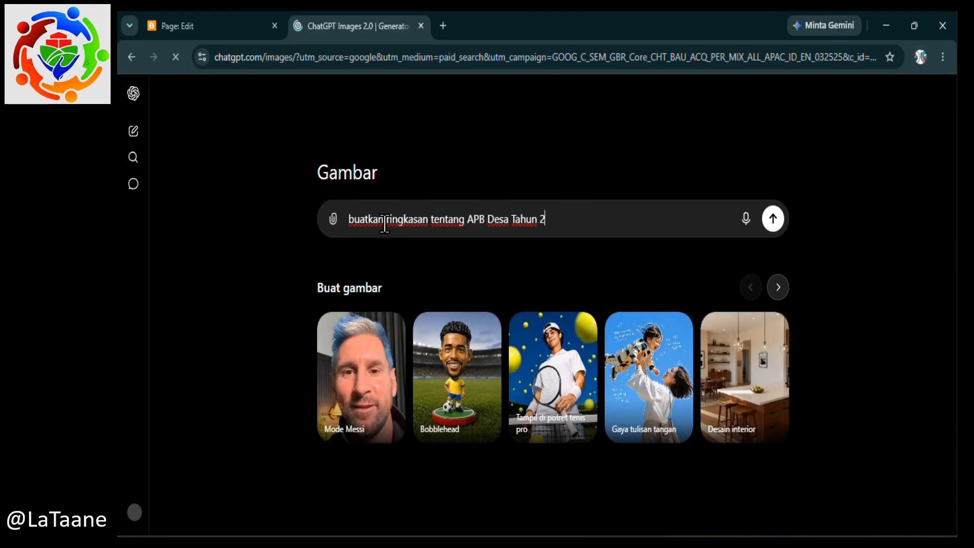
text(026)
key(Return)
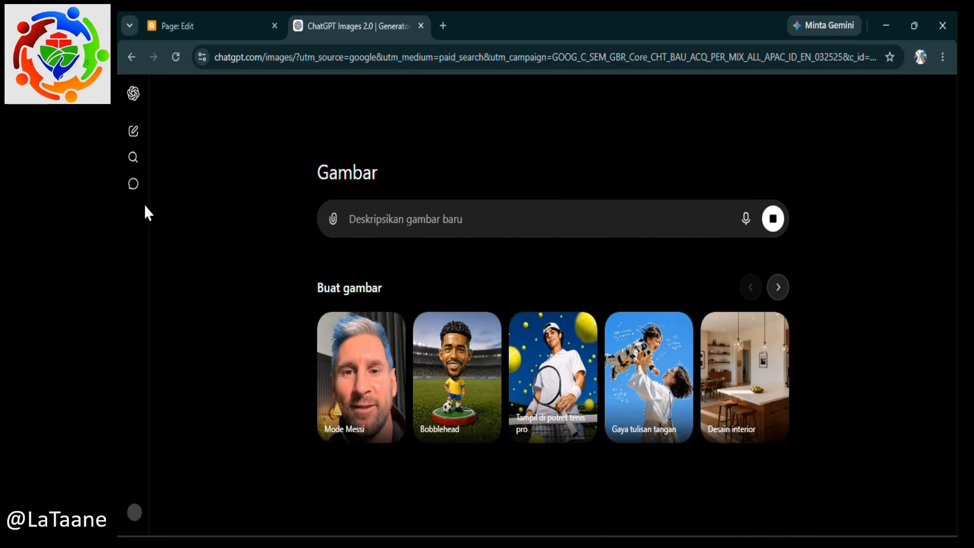
Open the list of recent ChatGPT conversations.
click(134, 191)
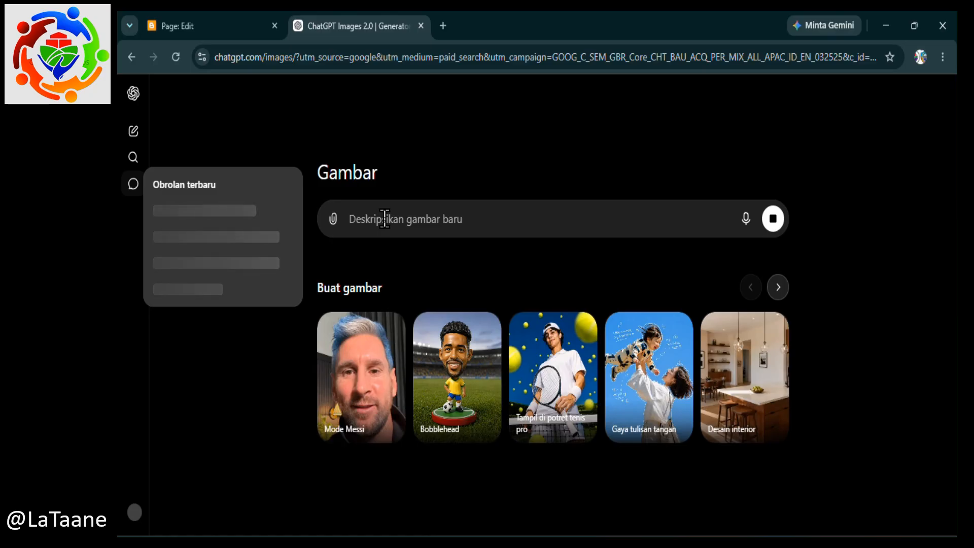
click(134, 188)
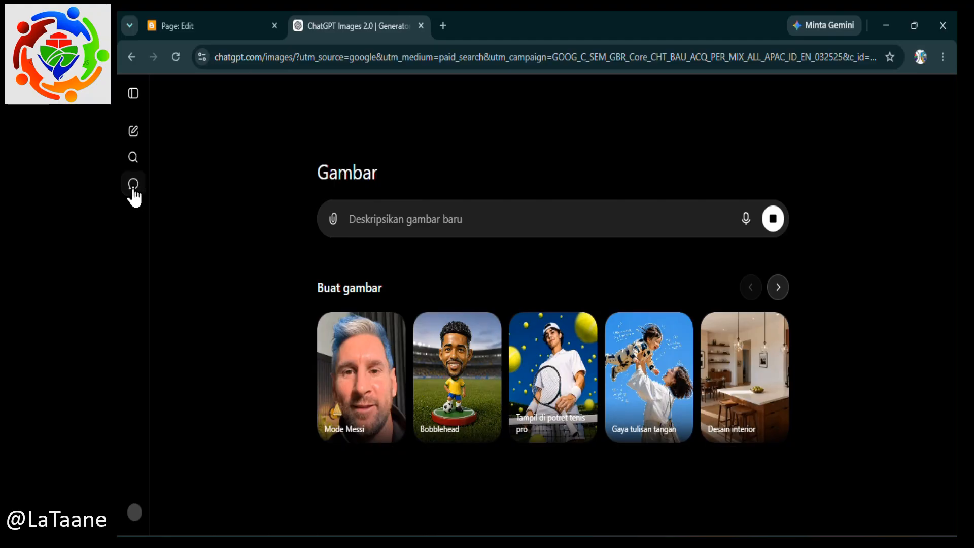
click(134, 189)
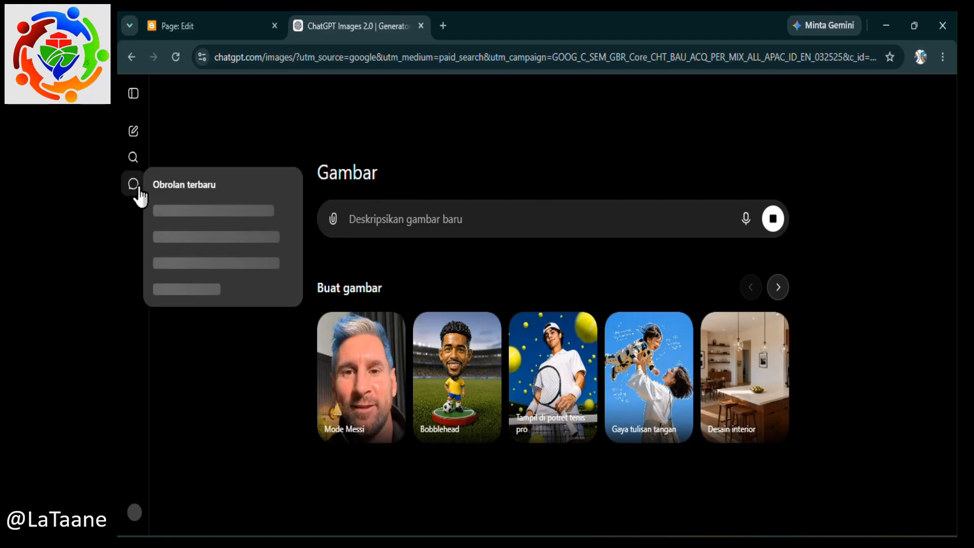
Draft another prompt reading "Buatkan ringkasan tentang APB Desa" without sending it.
click(371, 212)
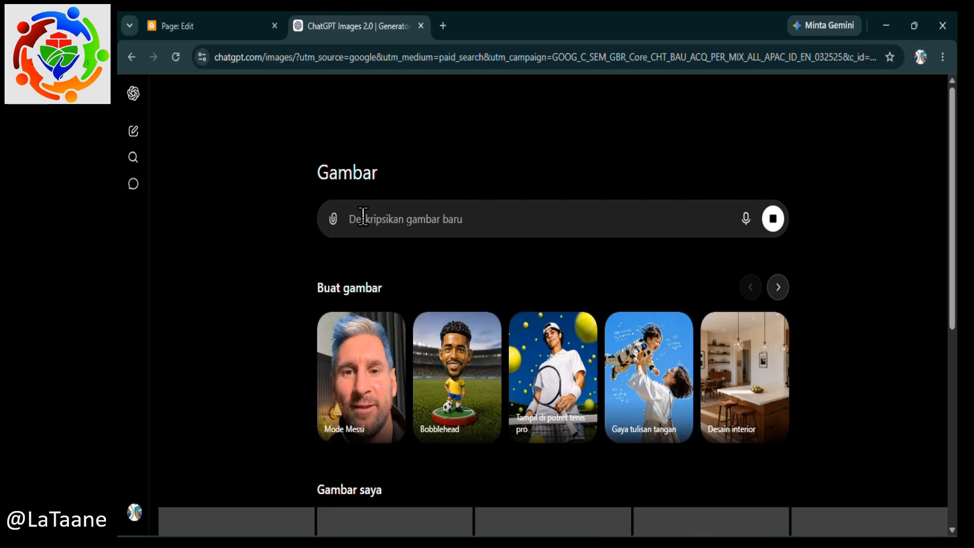
text(Bu)
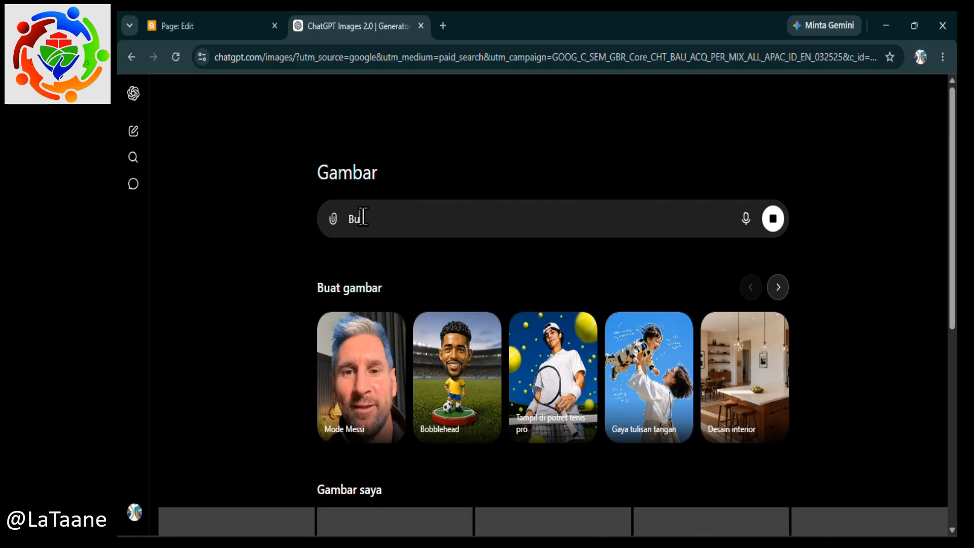
text(at lam)
text( rimb)
key(BackSpace)
text(ngkasan )
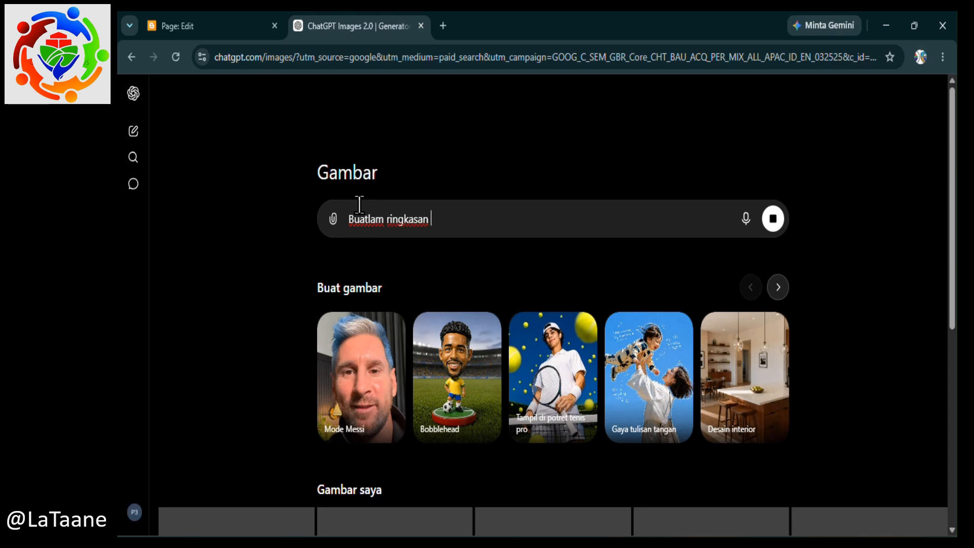
text(tentang APD)
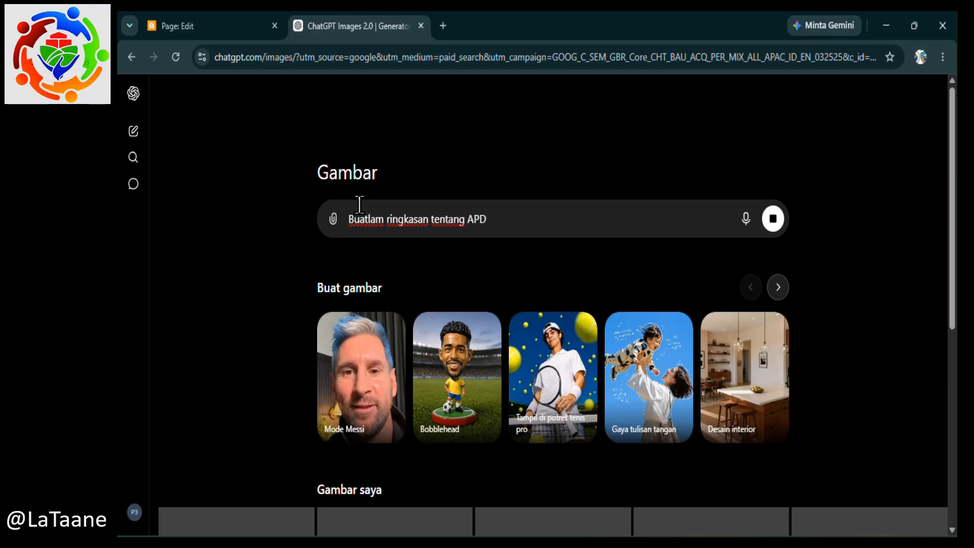
key(BackSpace)
text(B Desa)
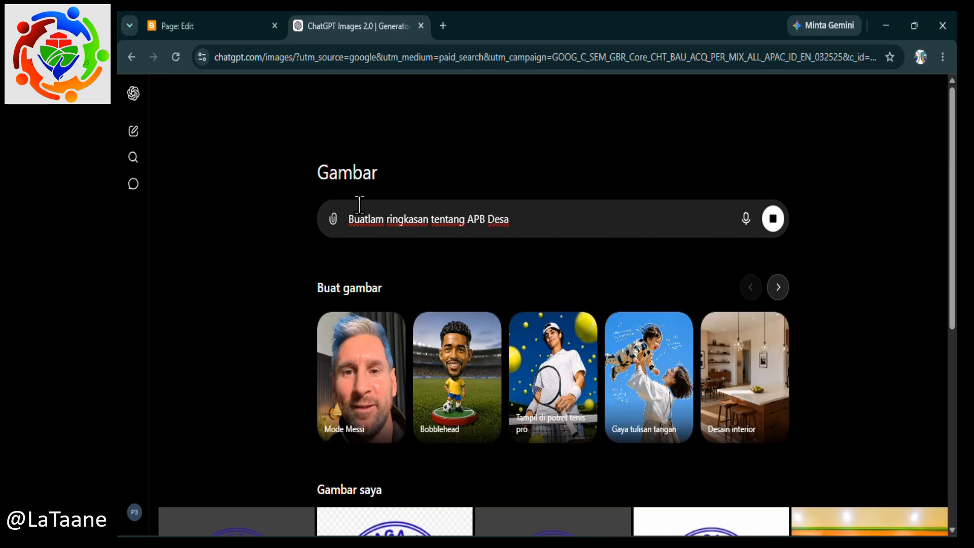
double_click(370, 219)
text(Buat)
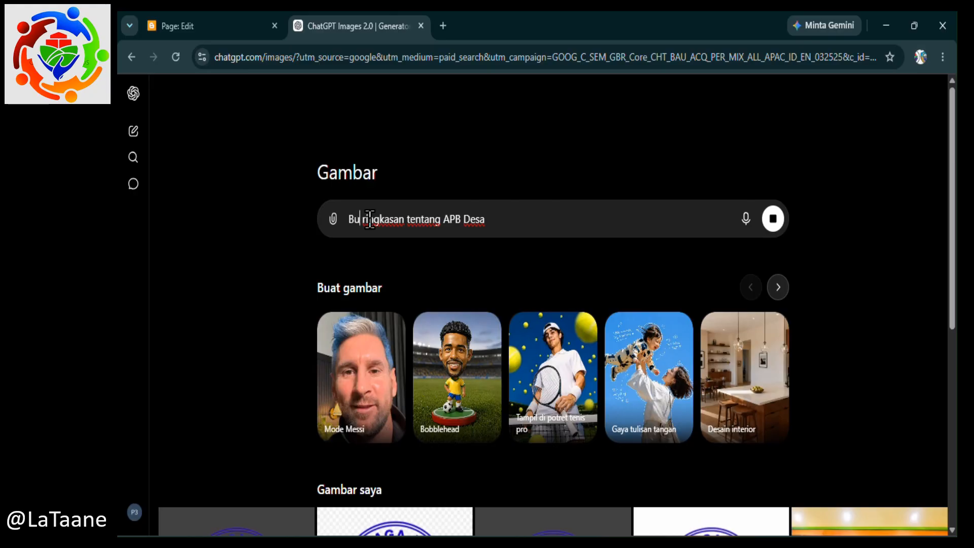
text(kan)
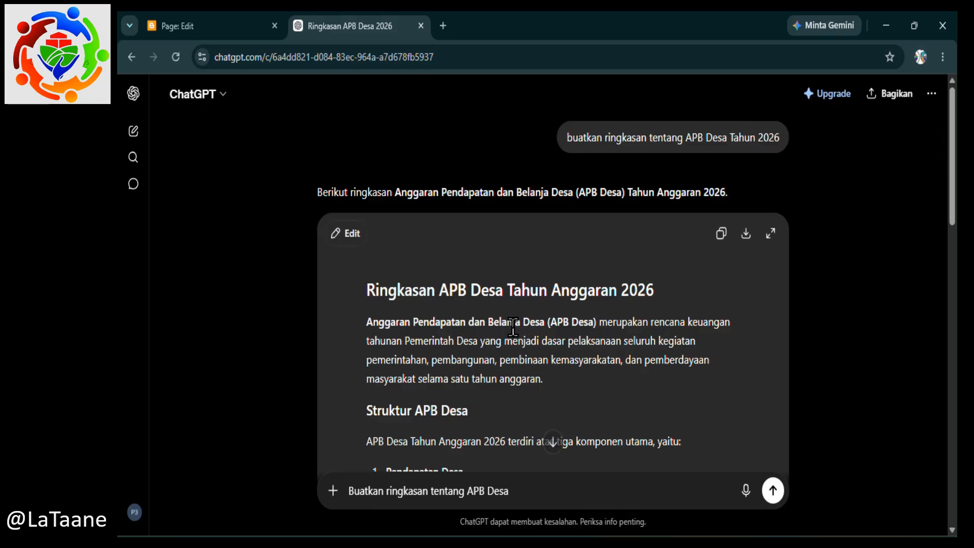
Select and copy the ChatGPT summary from the opening "Anggaran Pendapatan dan Belanja Desa (APB Desa)" paragraph through the end of Penutup, excluding the title.
scroll(513, 328, up, 5)
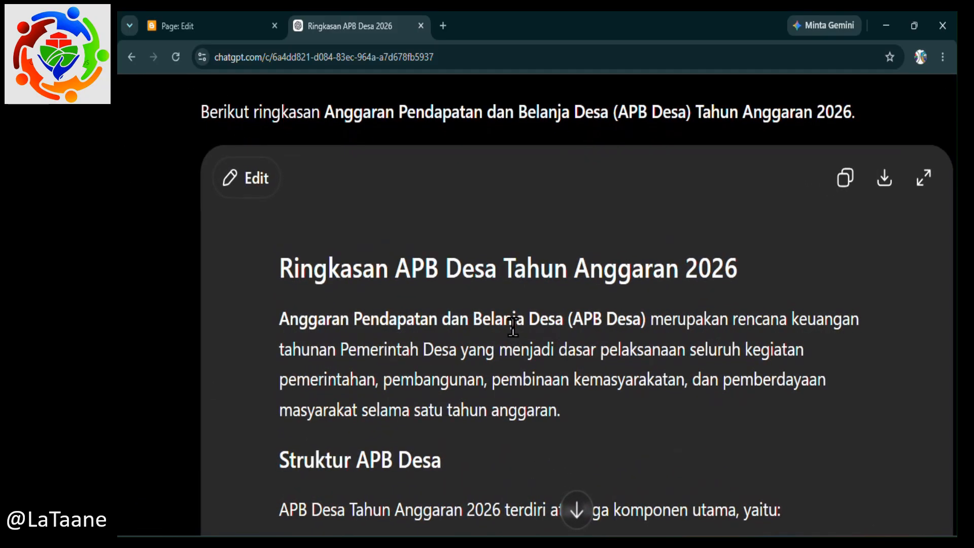
scroll(513, 327, down, 1)
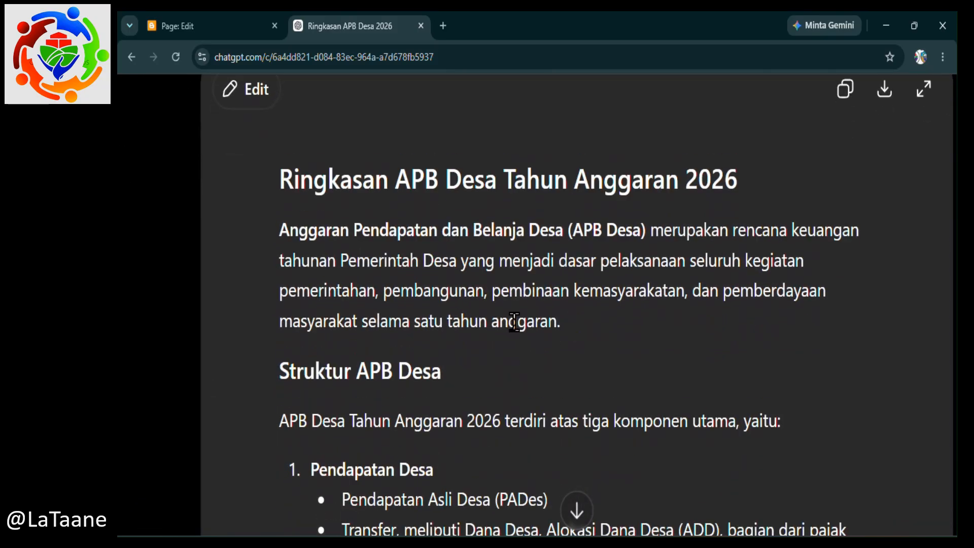
scroll(514, 356, down, 1)
scroll(513, 358, down, 1)
scroll(513, 359, up, 1)
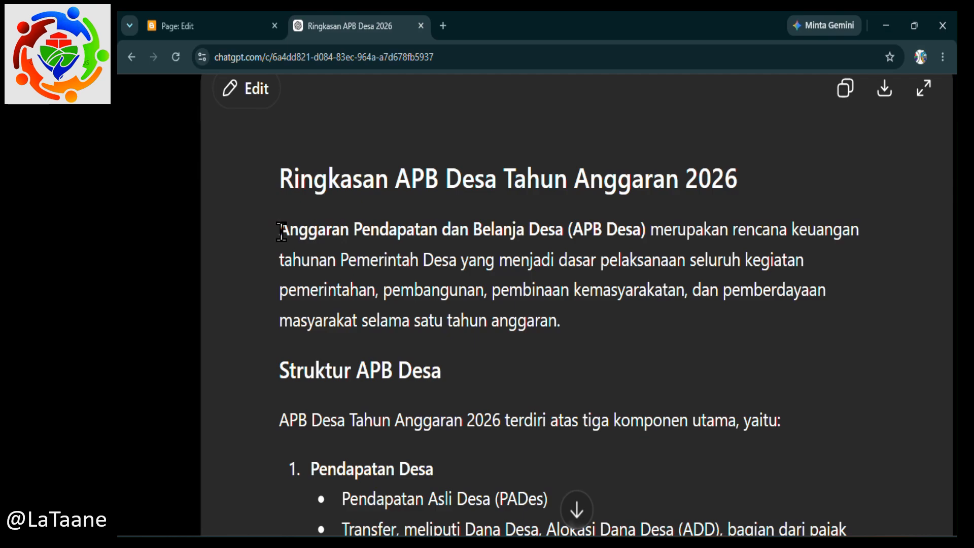
click(281, 233)
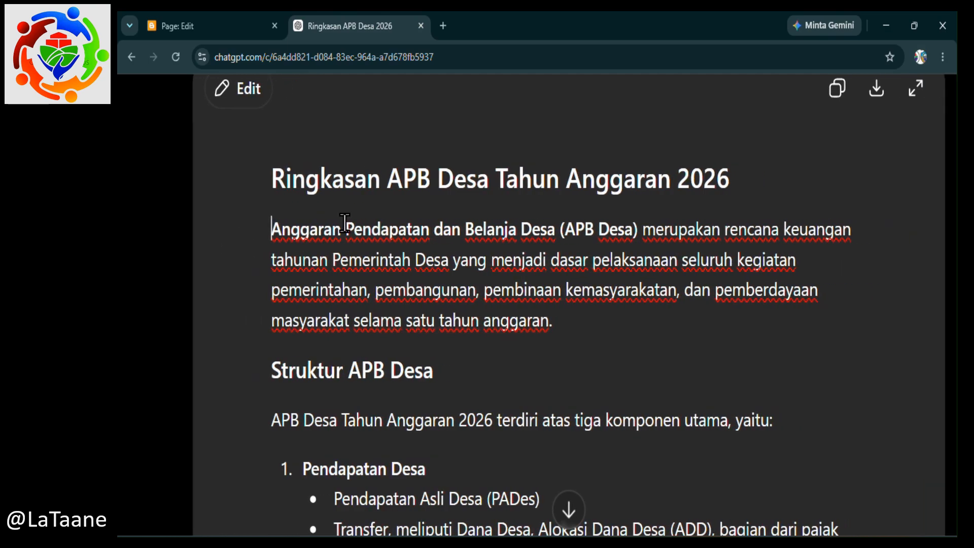
double_click(275, 231)
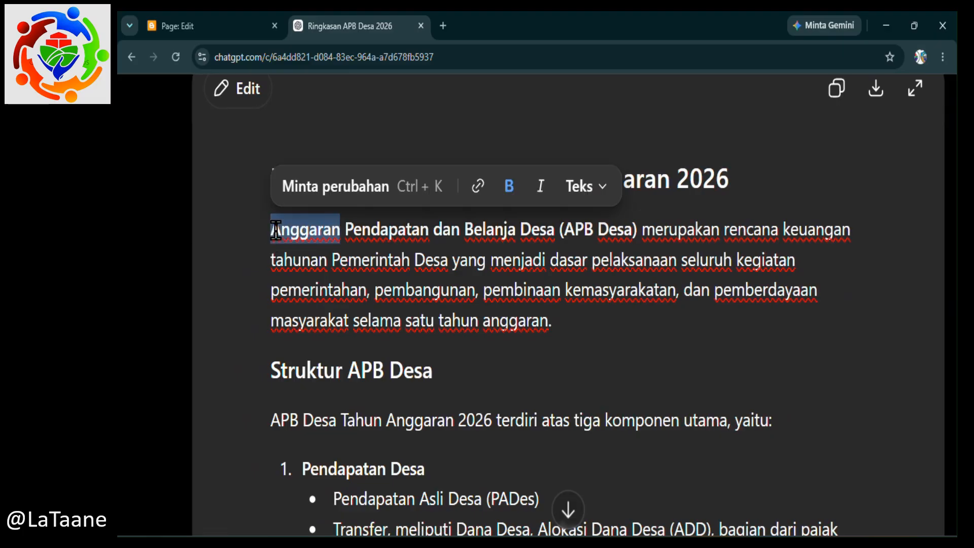
key(shift+Down)
key(shift+Down)
key(shift+Down)
key(shift+Down)
key(shift+Down)
key(shift+Down)
key(shift+Down)
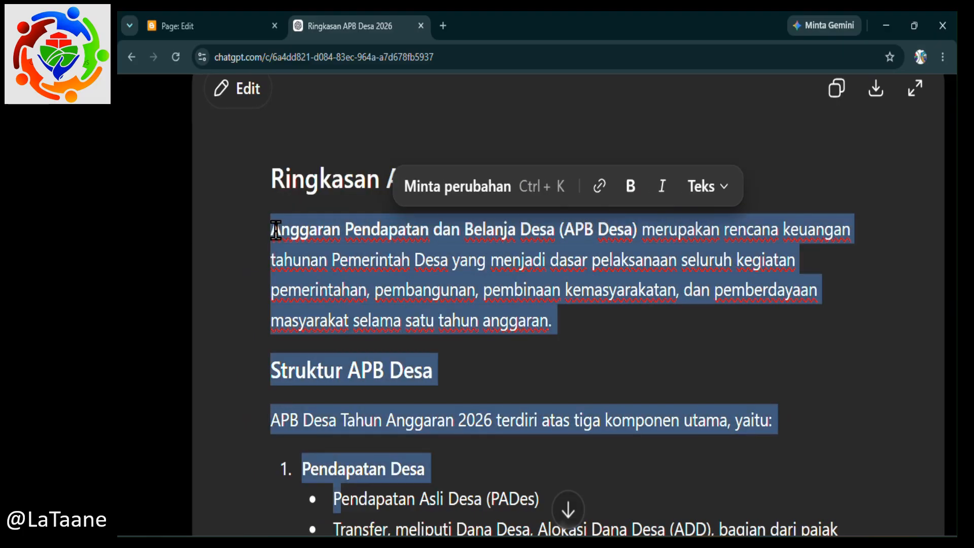
scroll(275, 231, down, 3)
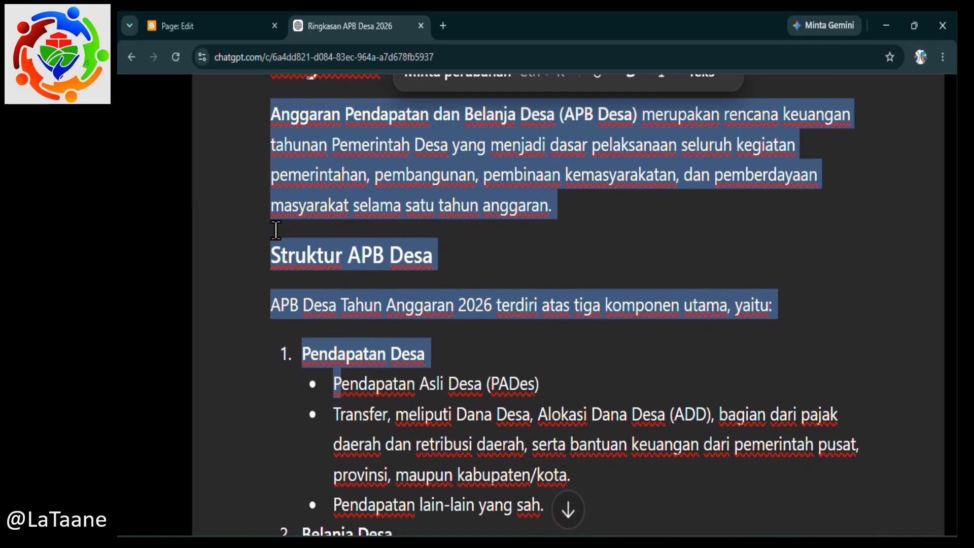
scroll(276, 231, down, 2)
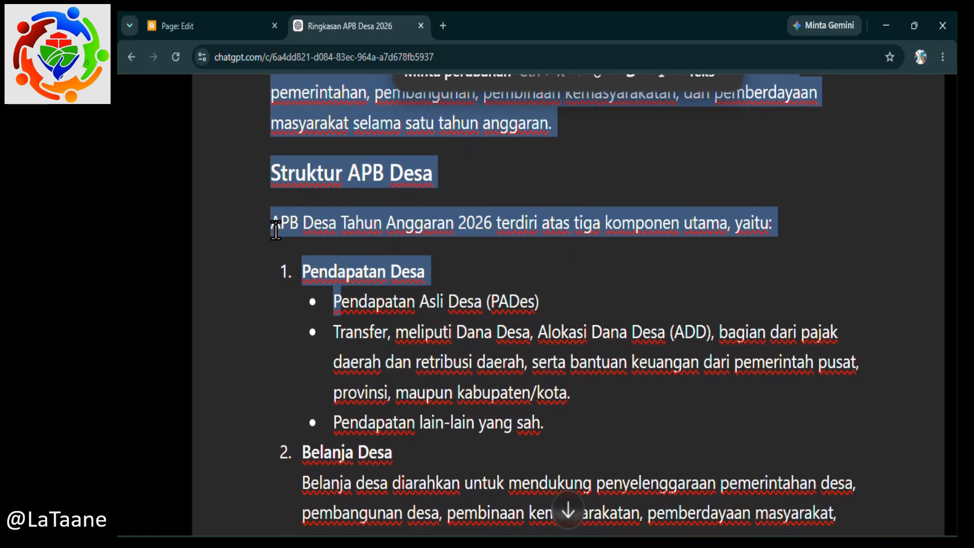
key(shift+Down)
key(shift+Down)
key(shift+Down)
key(shift+Down)
key(shift+Down)
key(shift+Down)
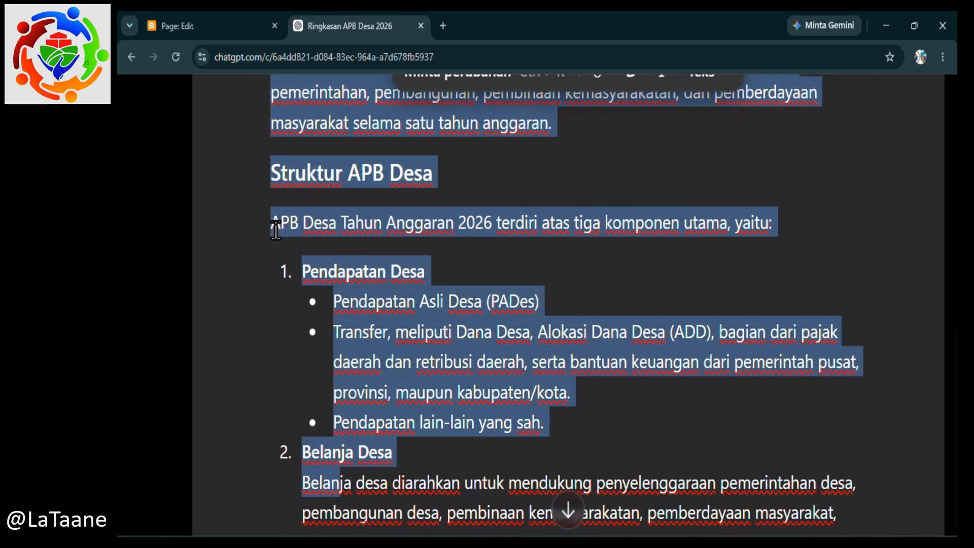
scroll(276, 231, down, 6)
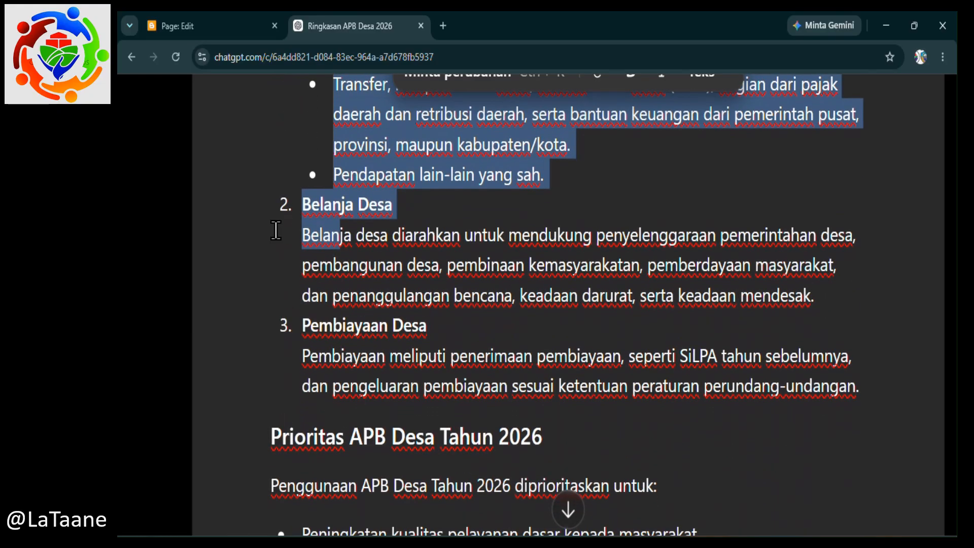
key(shift+Down)
key(shift+Down)
key(shift+Down)
key(shift+Down)
key(shift+Down)
key(shift+Down)
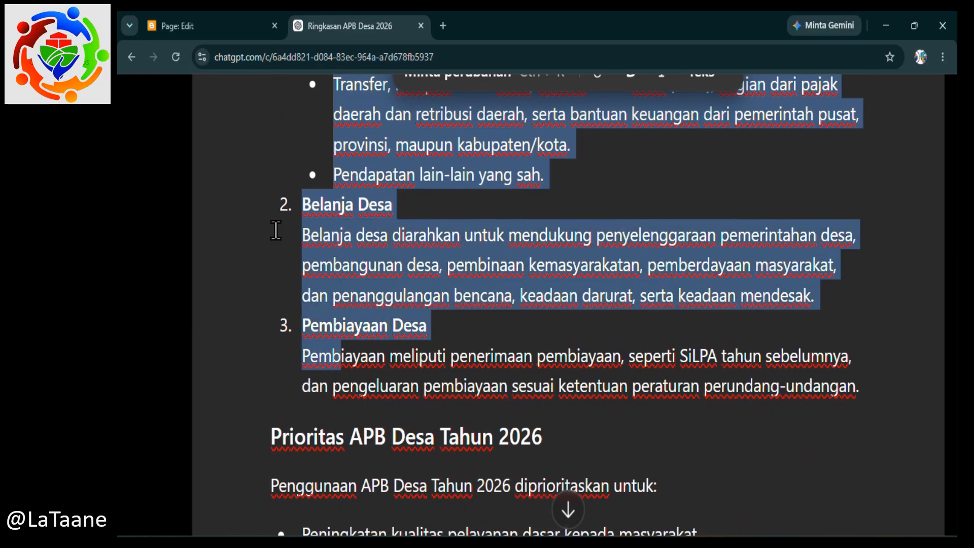
key(shift+Down)
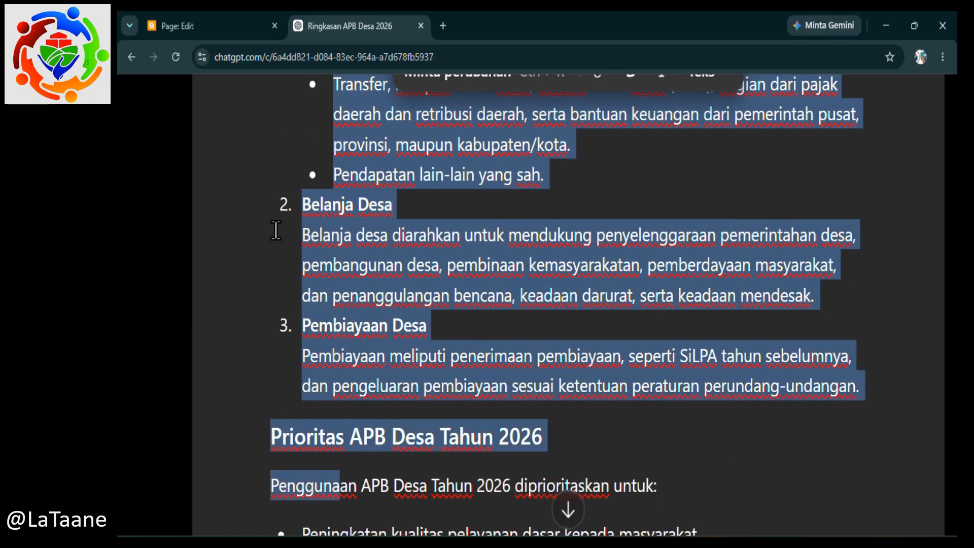
key(shift+Down)
scroll(276, 229, down, 2)
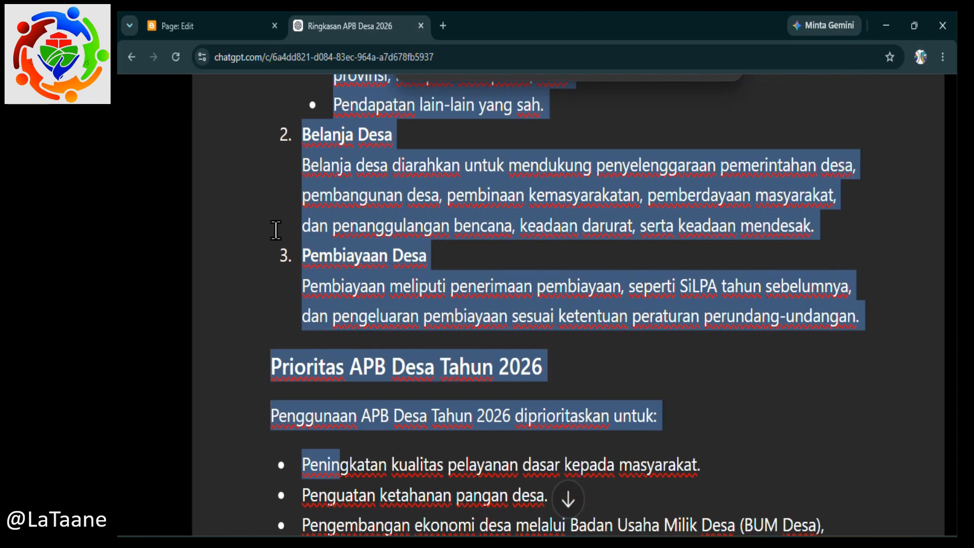
scroll(276, 230, down, 1)
scroll(276, 230, down, 1)
key(shift+Down)
key(shift+Down)
key(shift+Down)
key(shift+Down)
key(shift+Down)
key(shift+Down)
key(shift+Down)
key(shift+Down)
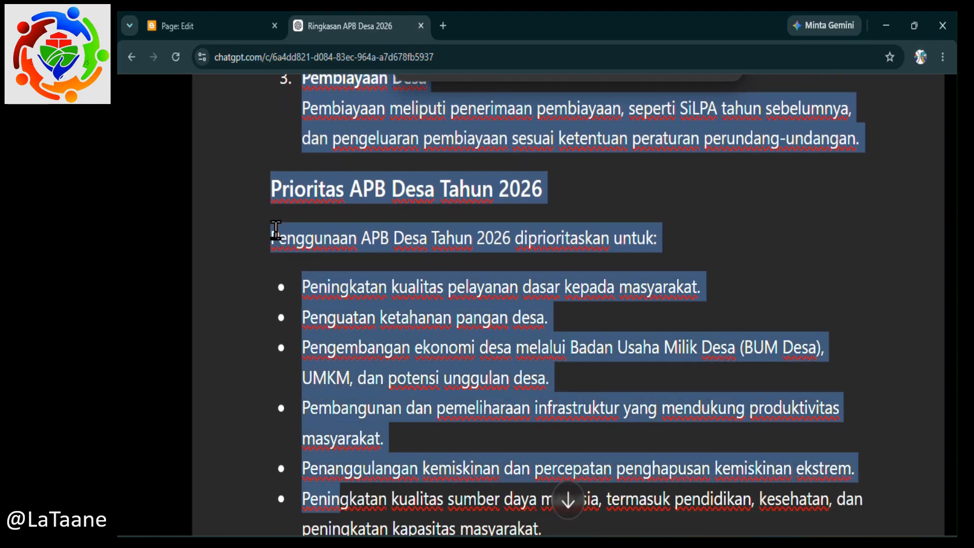
scroll(276, 230, down, 3)
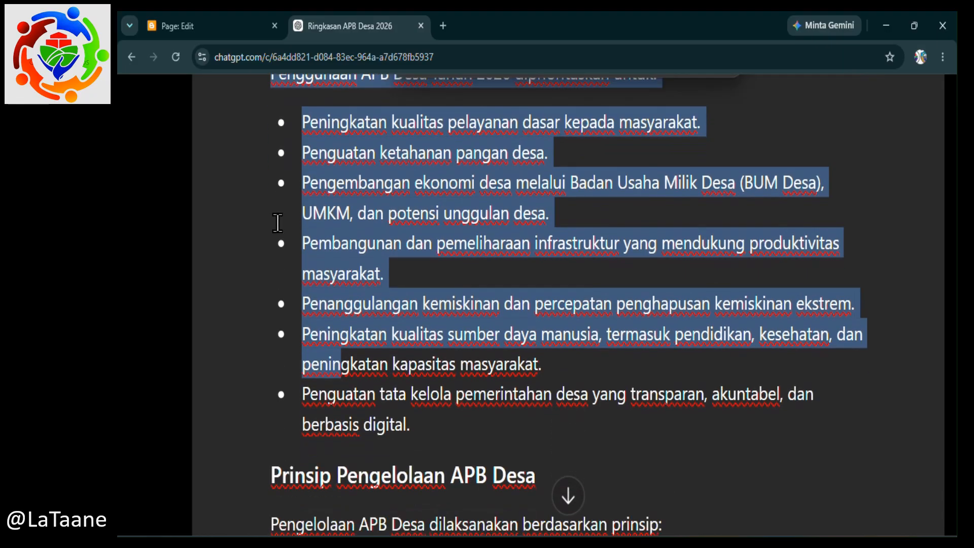
key(shift+Down)
key(shift+Down)
key(shift+Down)
key(shift+Down)
key(shift+Down)
key(shift+Down)
key(shift+Down)
key(shift+Down)
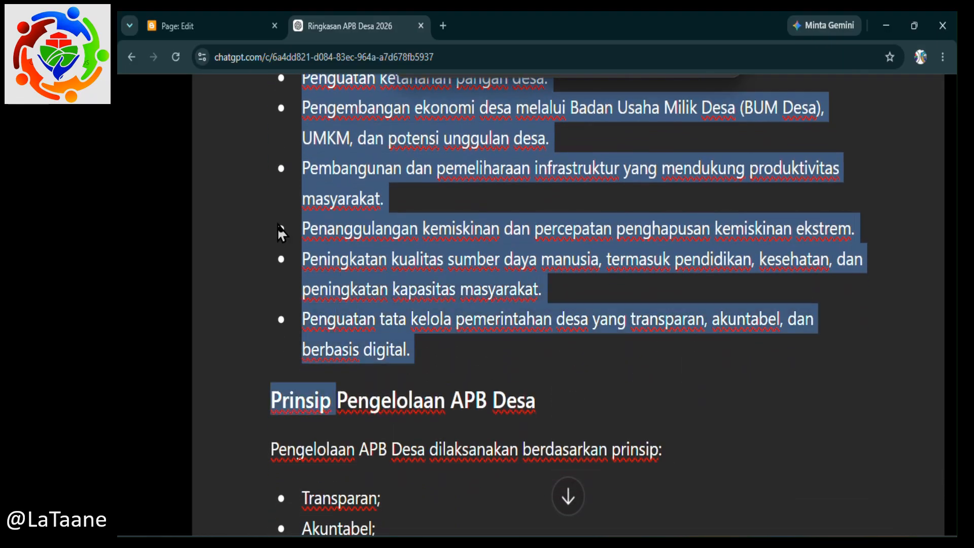
scroll(279, 233, down, 3)
scroll(278, 225, down, 3)
key(shift+Down)
key(shift+Down)
key(shift+Down)
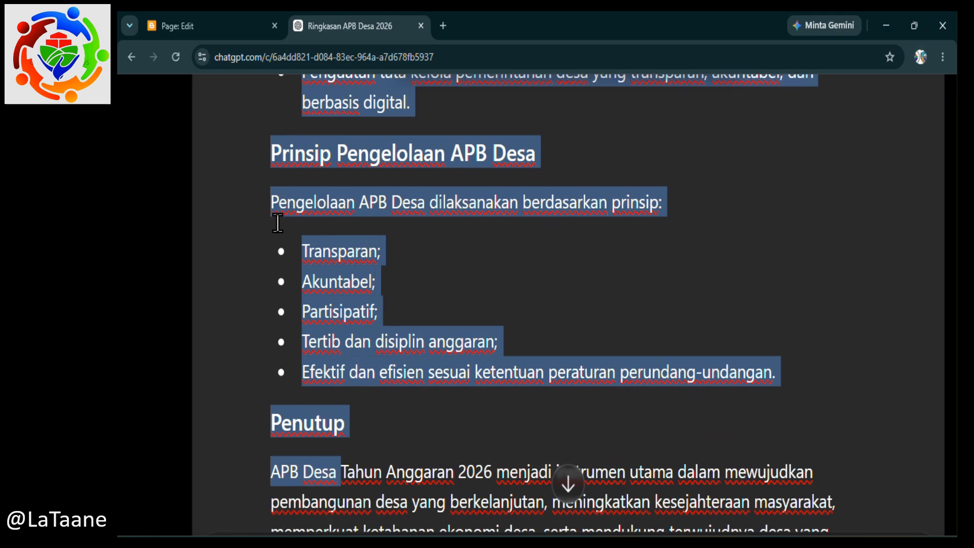
scroll(278, 225, down, 3)
key(shift+Down)
key(shift+Down)
key(shift+Down)
key(shift+Down)
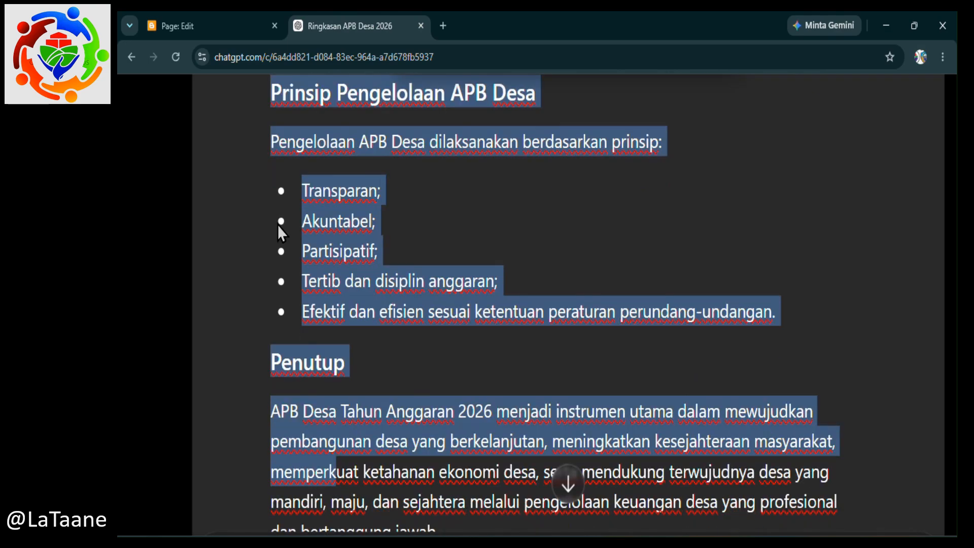
scroll(278, 224, down, 1)
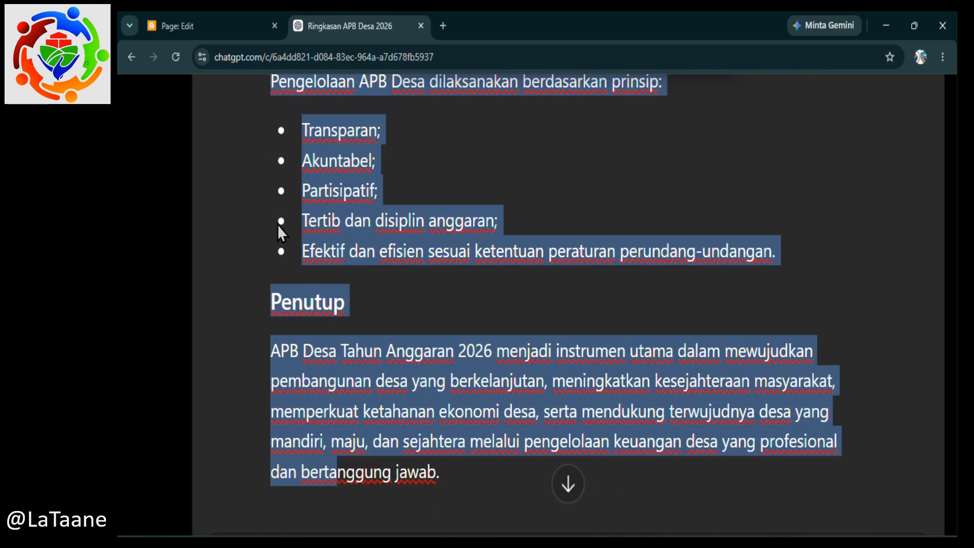
key(shift+Right)
key(shift+Right)
key(shift+Right)
key(shift+Right)
key(shift+Right)
key(shift+Right)
key(shift+Right)
key(shift+Right)
key(shift+Right)
key(shift+Right)
key(shift+Right)
key(shift+Right)
key(shift+Right)
key(shift+Right)
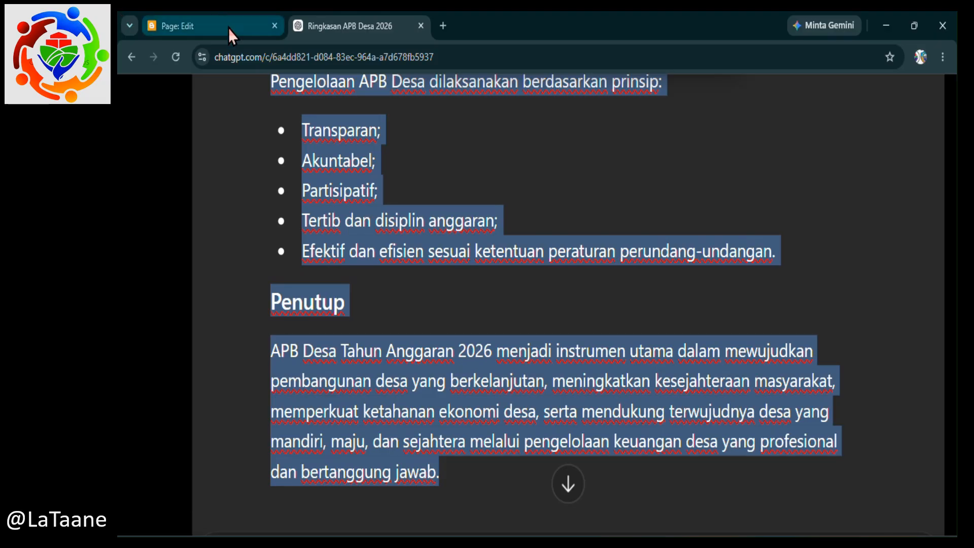
Switch to the Blogger page editor, paste the copied summary into the empty page body, and review the pasted text.
click(196, 32)
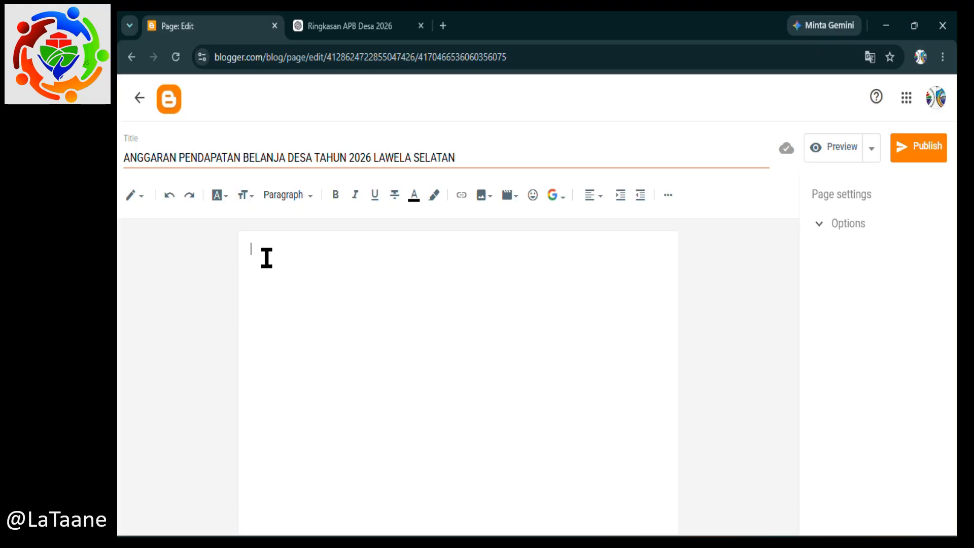
key(ctrl+v)
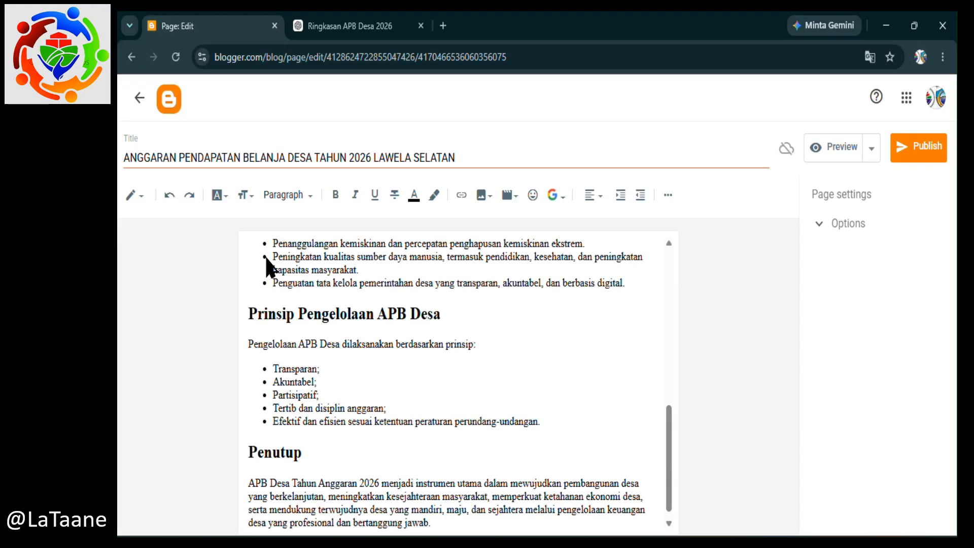
scroll(374, 335, up, 3)
scroll(375, 335, up, 8)
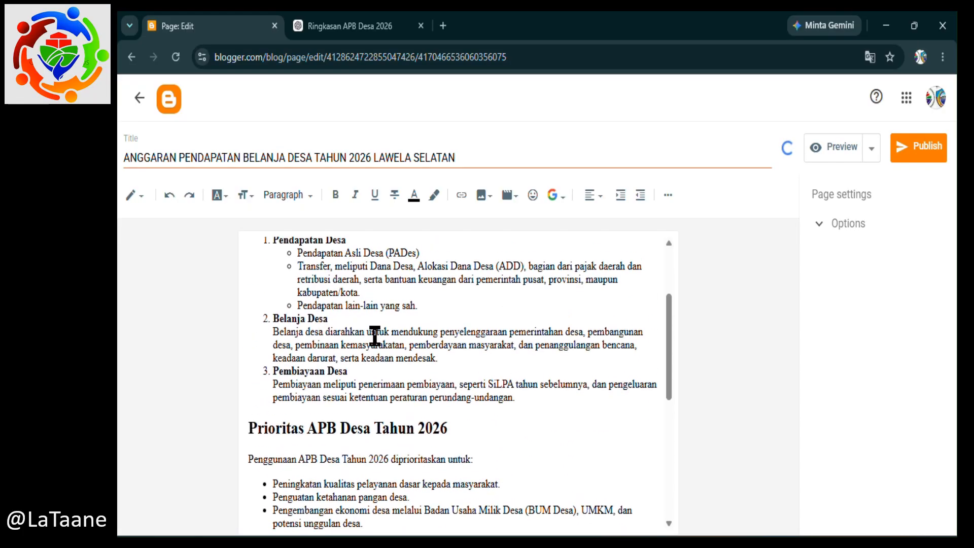
scroll(374, 336, down, 2)
scroll(375, 336, up, 2)
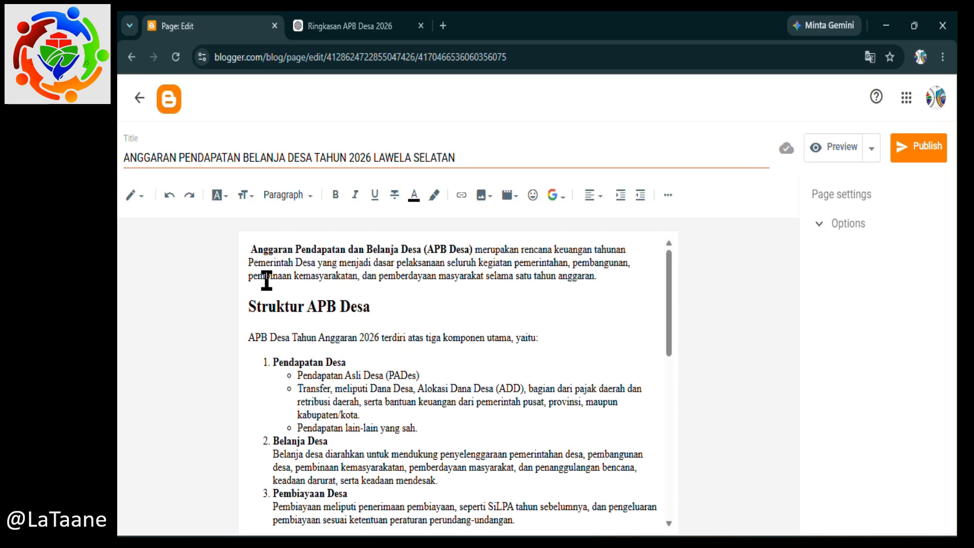
Place the cursor before the first paragraph of the body and start adding an image there by browsing files on the computer.
click(250, 248)
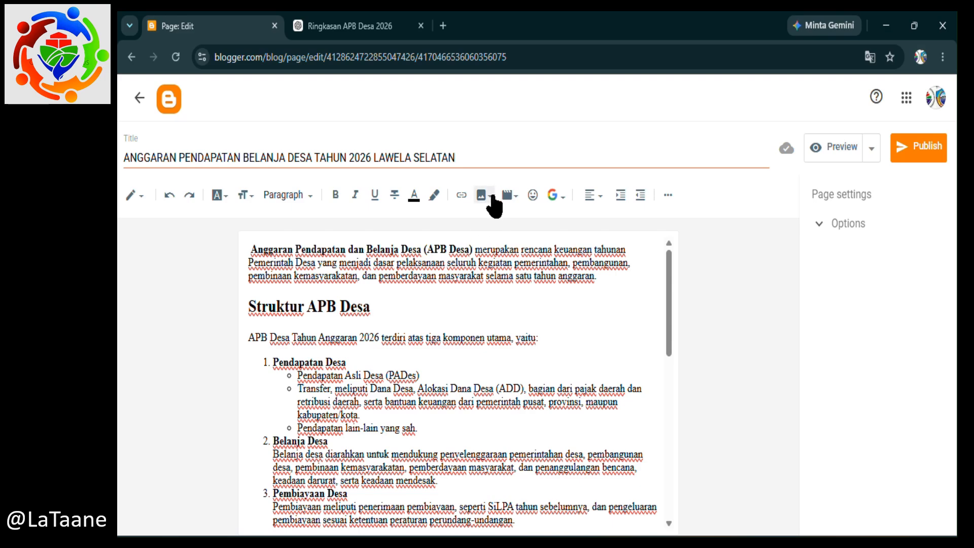
click(490, 197)
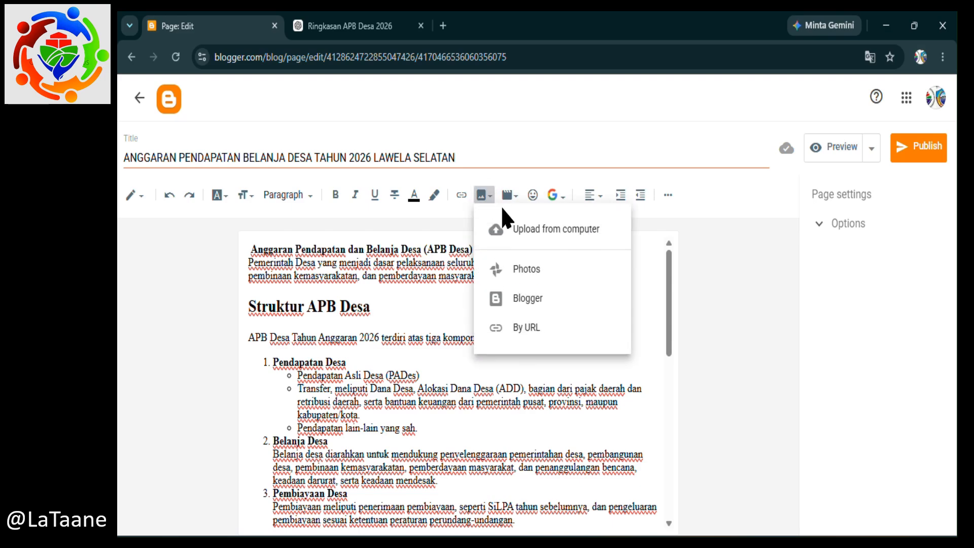
click(513, 229)
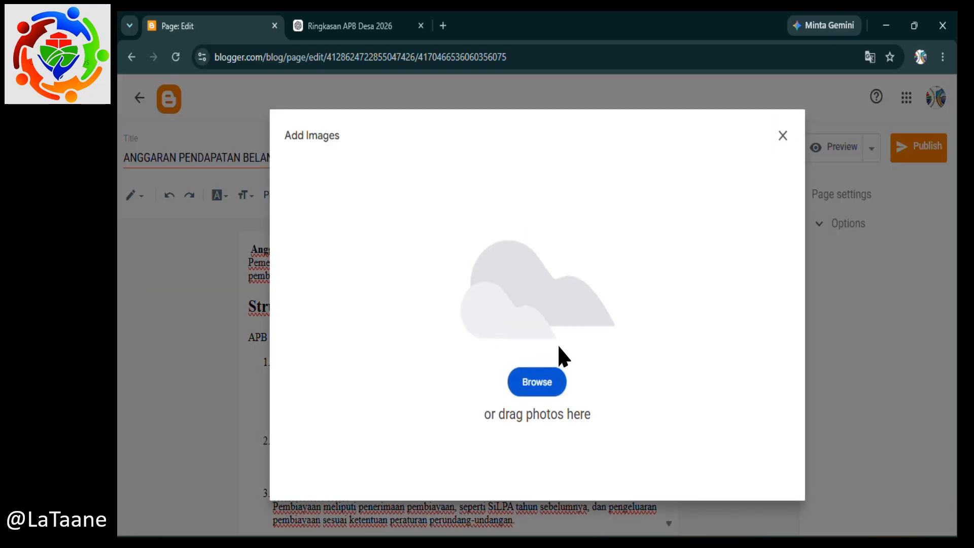
click(533, 388)
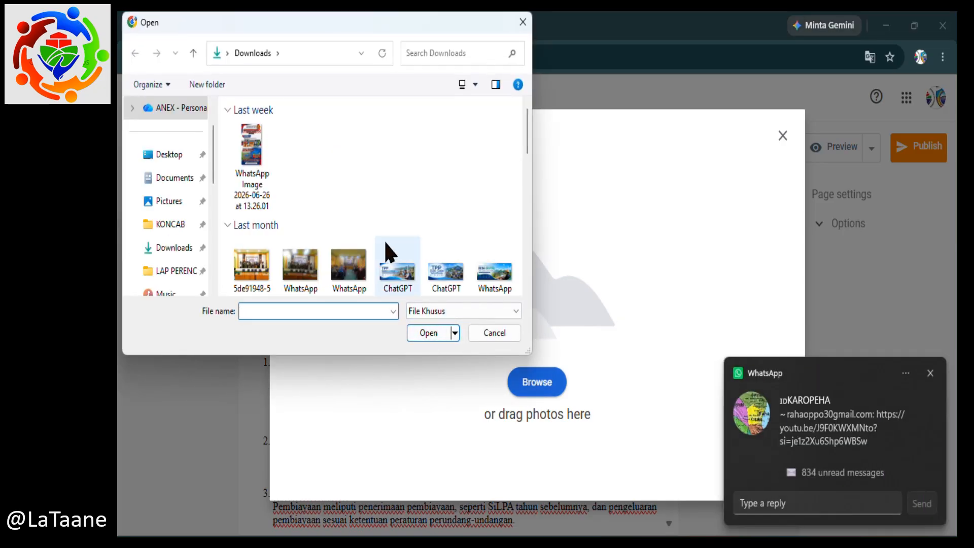
Upload the image "WhatsApp Image 2025-07-28 at 23.00.36" from the BUSEL folder on DATA (D:) into the page above the first paragraph.
scroll(386, 242, down, 15)
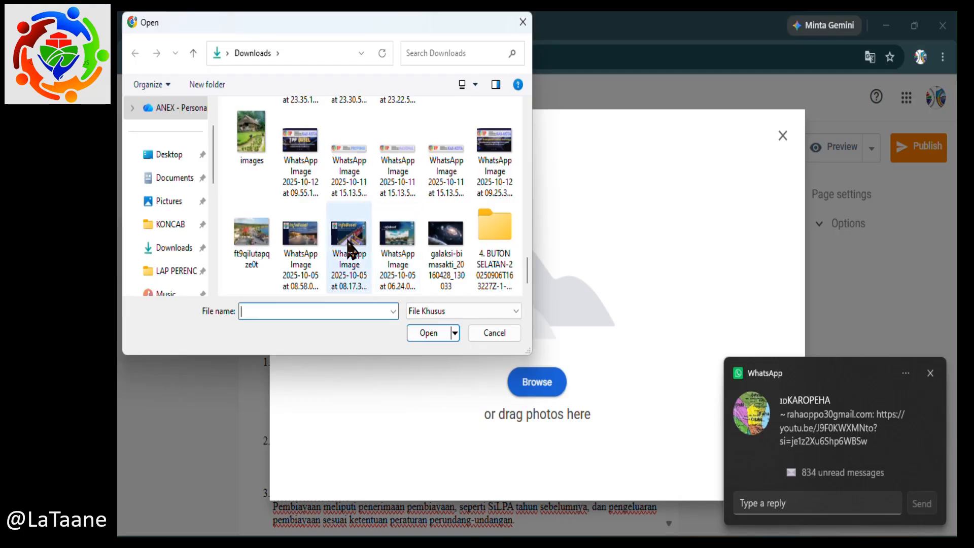
scroll(315, 244, up, 2)
scroll(315, 244, down, 5)
scroll(316, 246, up, 5)
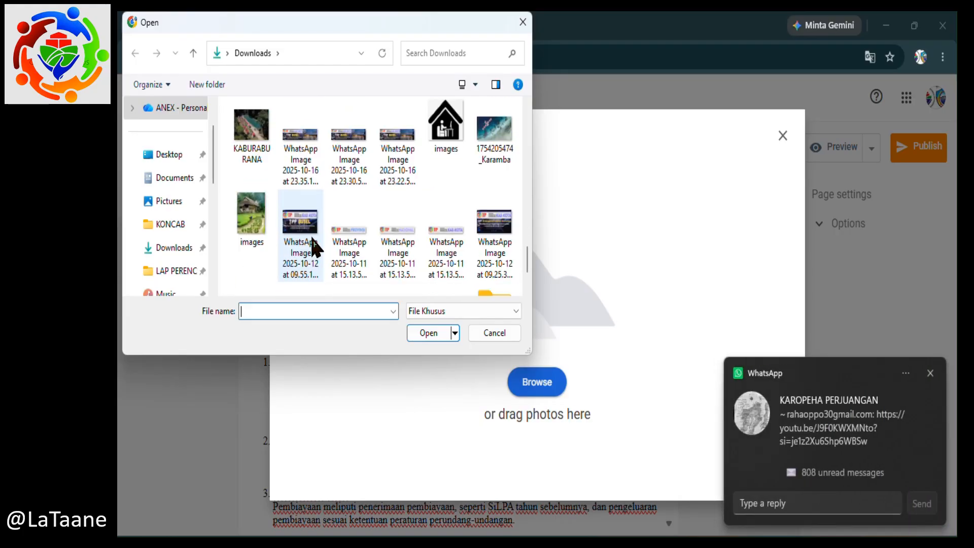
scroll(315, 248, up, 1)
scroll(316, 247, down, 3)
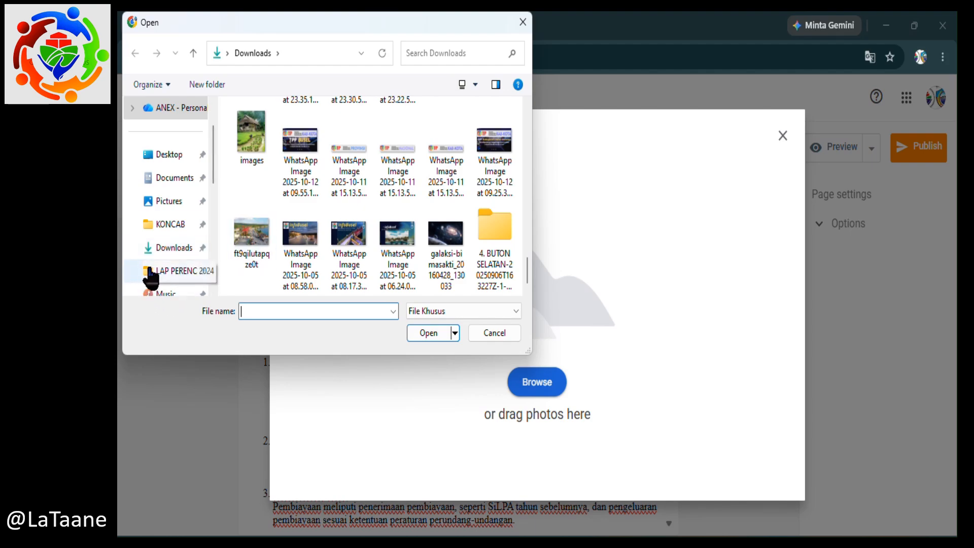
scroll(170, 186, down, 3)
scroll(170, 182, down, 3)
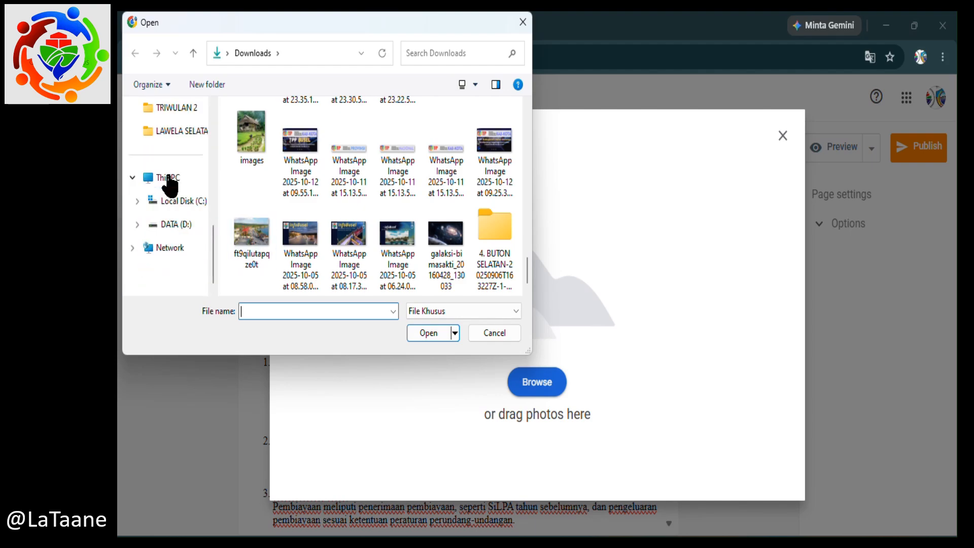
click(167, 225)
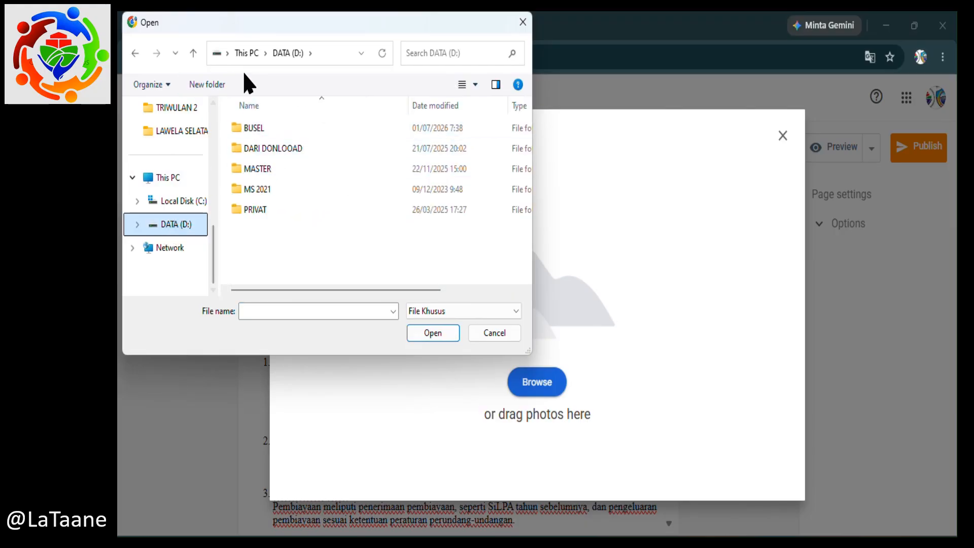
double_click(251, 135)
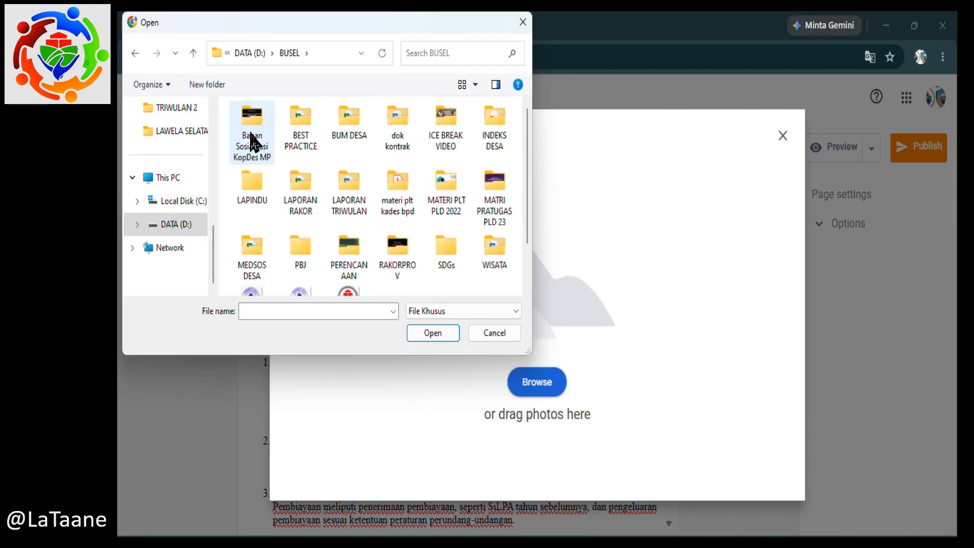
scroll(400, 211, down, 1)
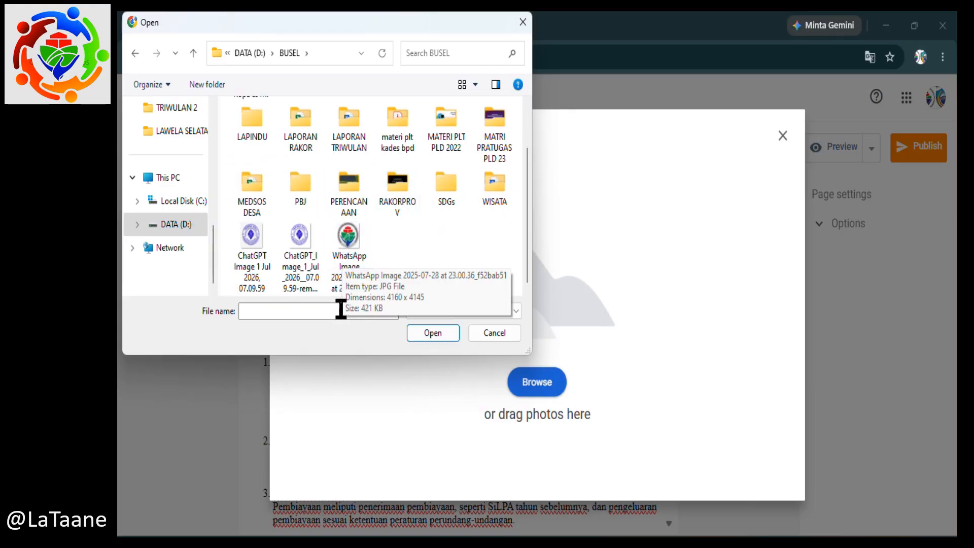
click(354, 251)
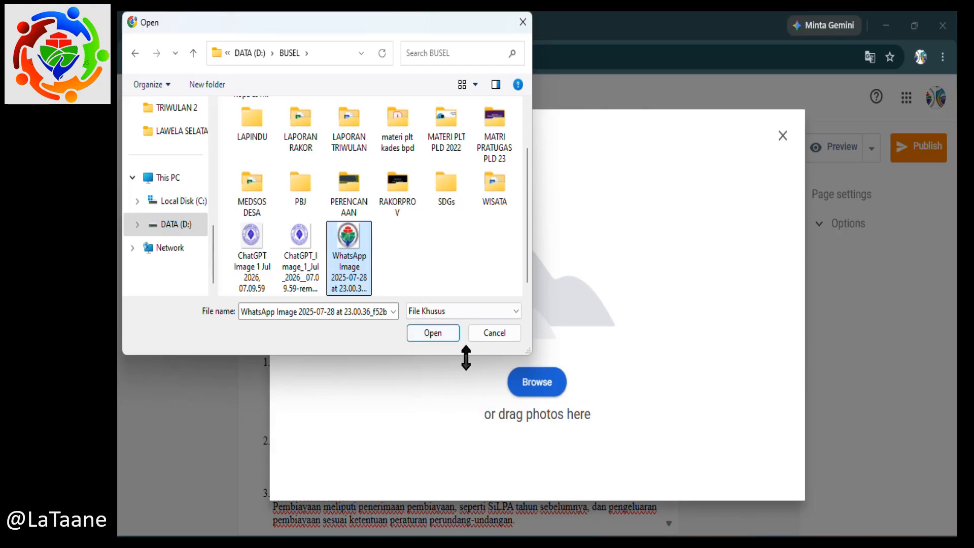
click(435, 334)
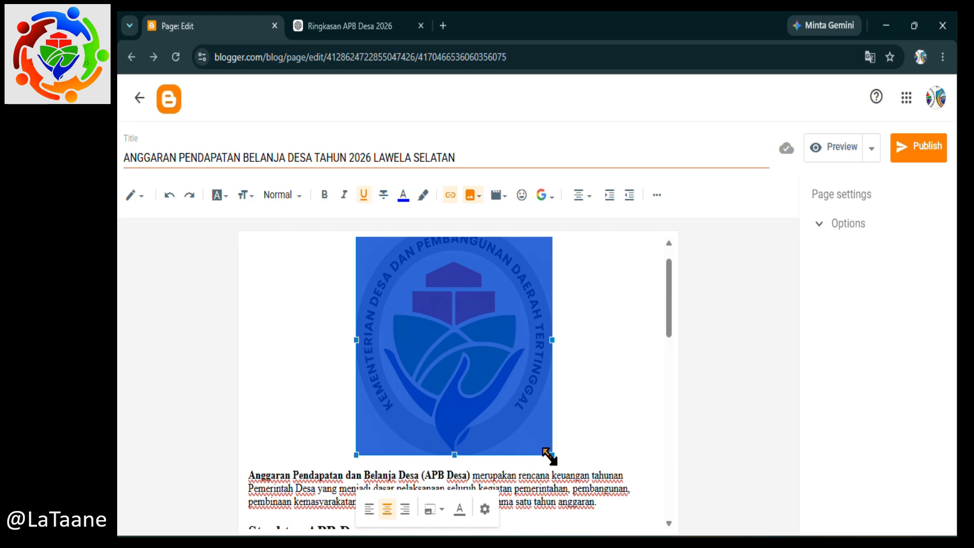
Shrink the inserted logo image above the first paragraph proportionally to about 40% of its inserted width, and deselect it.
drag(550, 457, 480, 340)
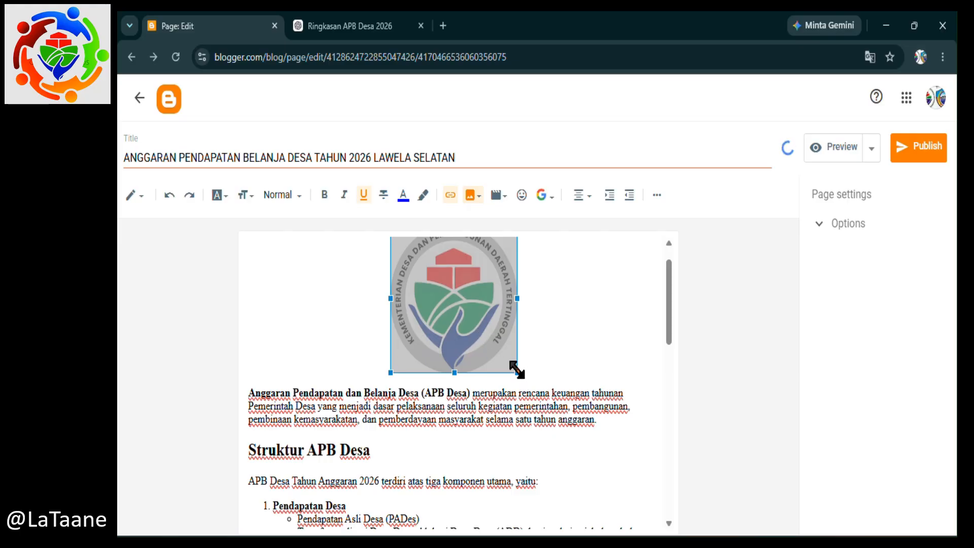
drag(517, 370, 469, 307)
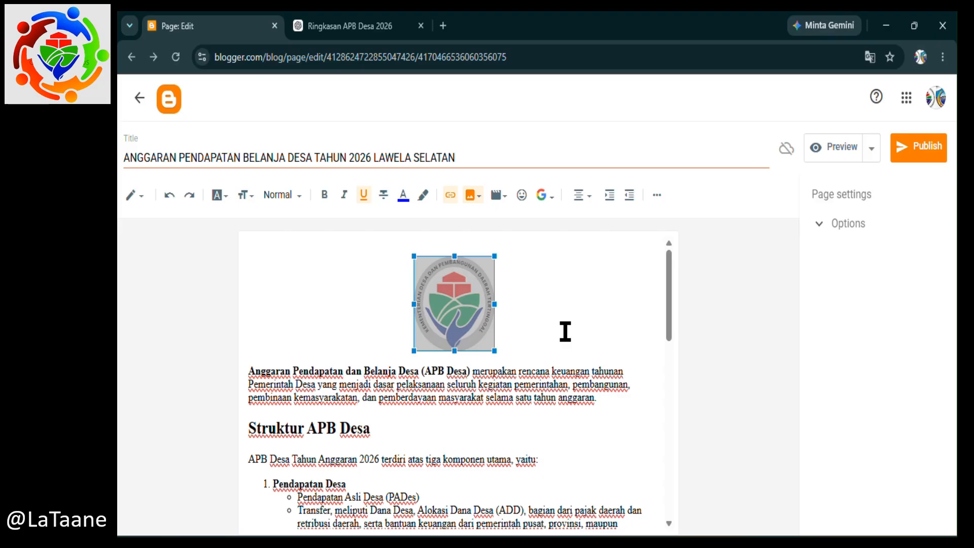
click(539, 323)
Add a new paragraph after the Penutup text reading "Untuk APB Desa Lawela Selatan selengkapnya dapat dilihat".
scroll(487, 426, down, 2)
scroll(487, 426, down, 6)
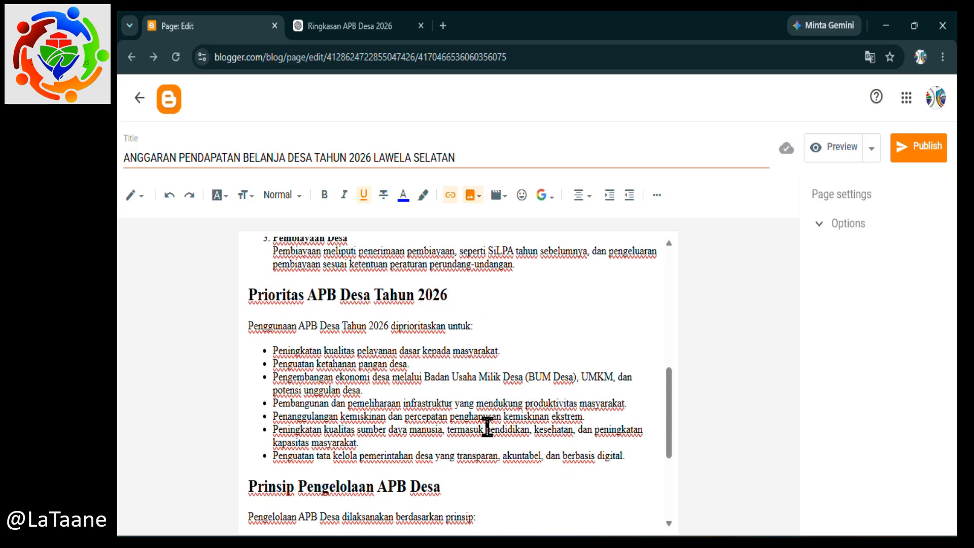
scroll(487, 427, down, 4)
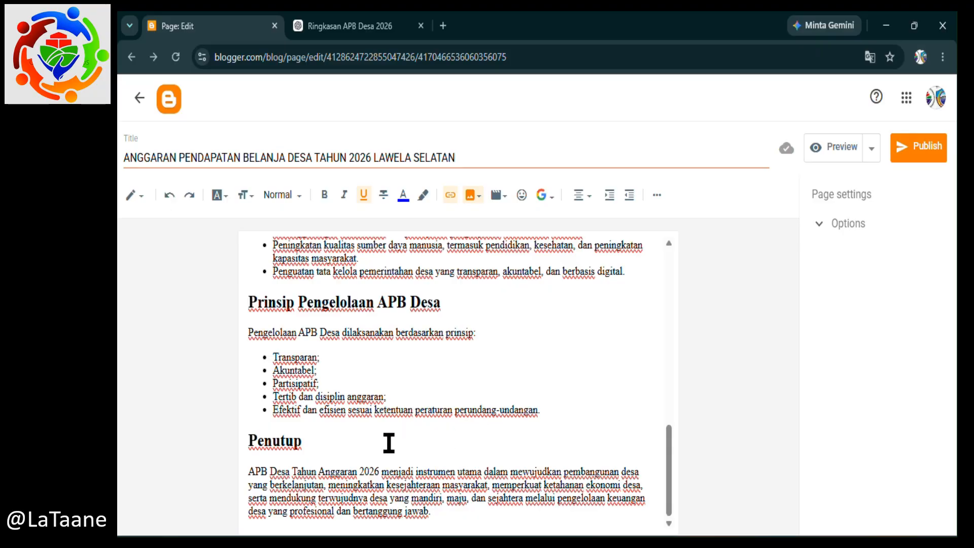
scroll(390, 443, up, 2)
scroll(390, 443, down, 1)
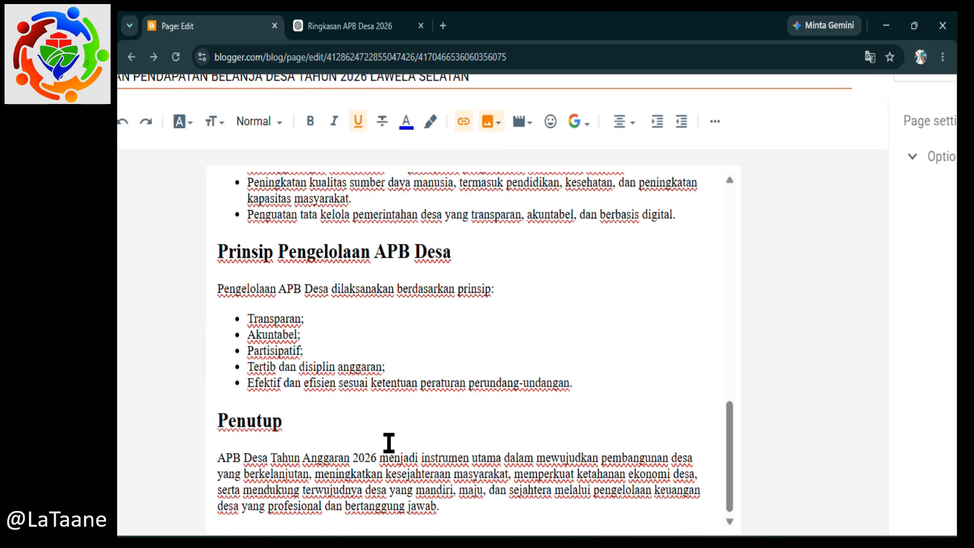
click(457, 509)
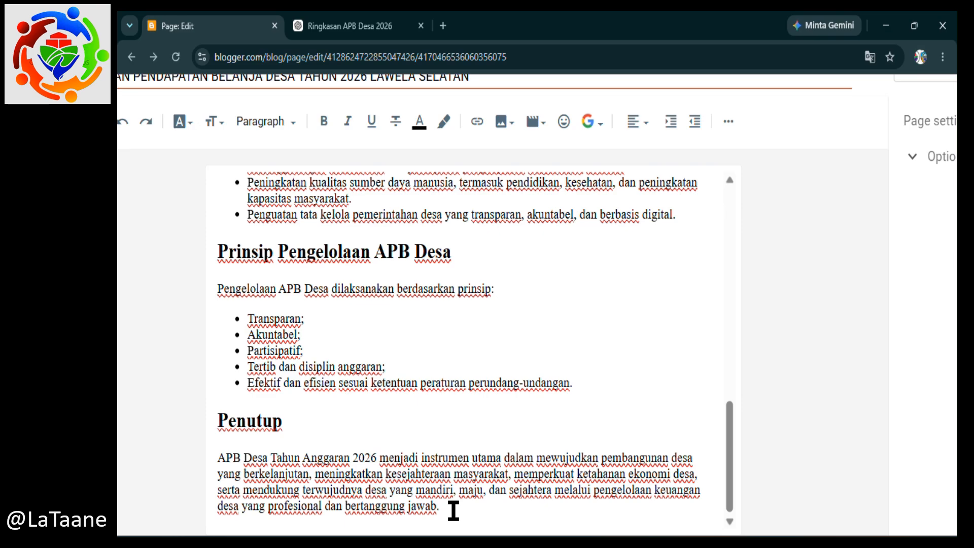
key(Return)
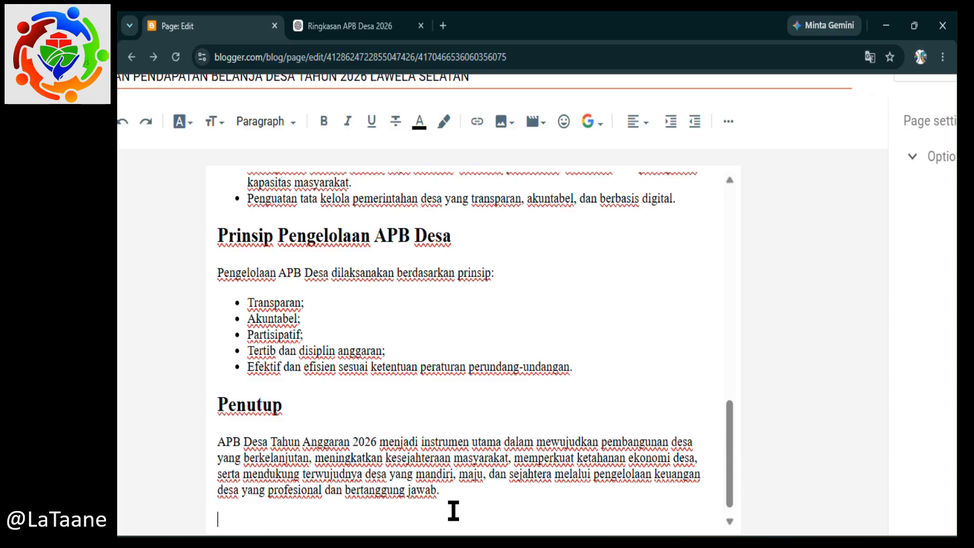
text(Untuk APB)
text(Desa L)
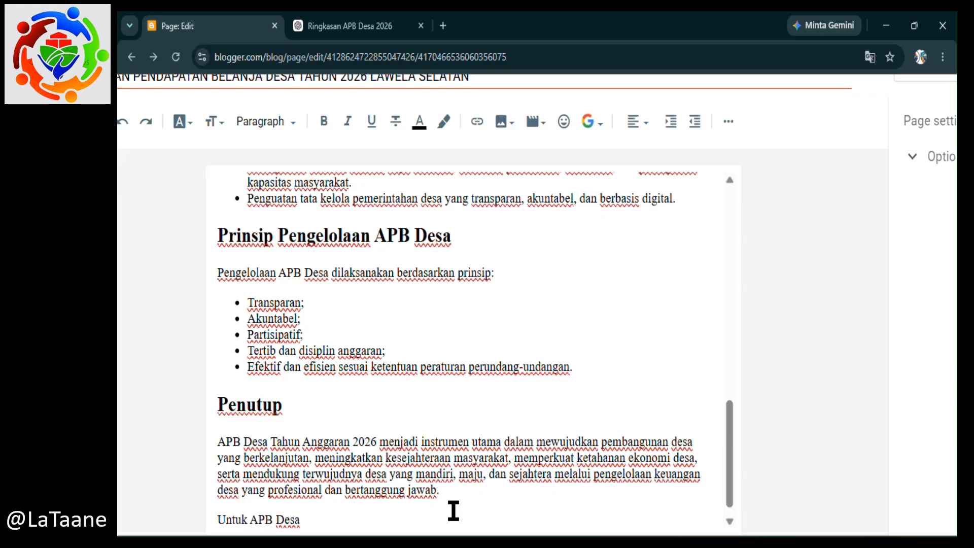
text(awela Se)
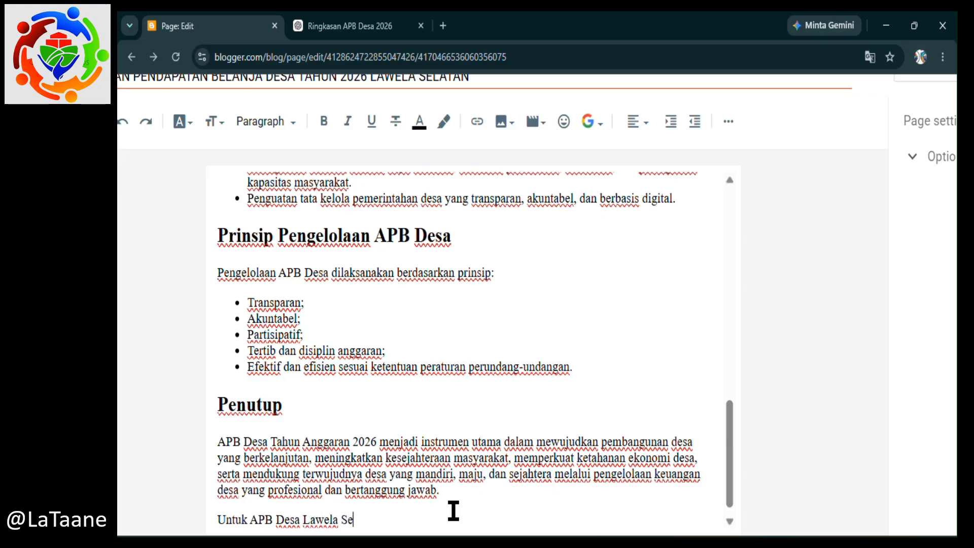
text(latan)
scroll(453, 511, down, 1)
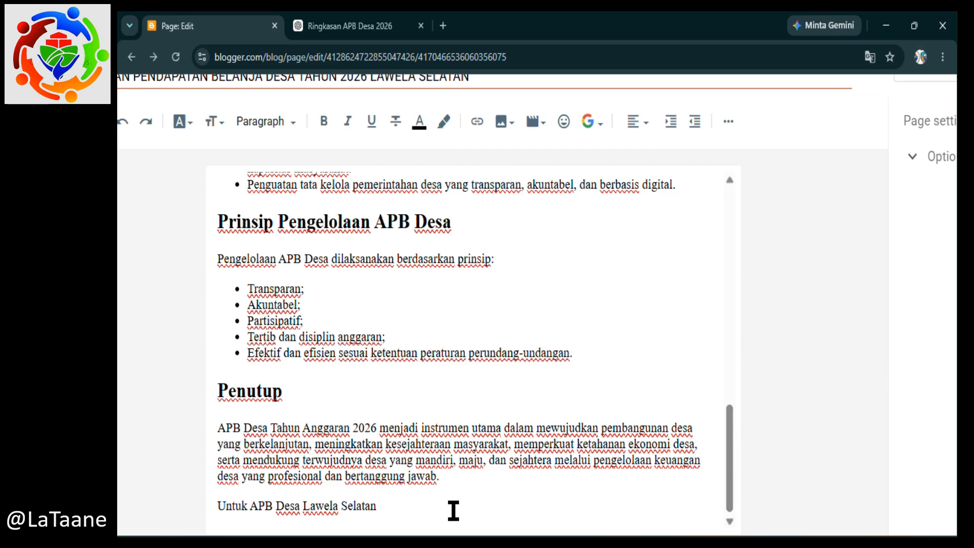
text(selengkapnya dapat dilihat)
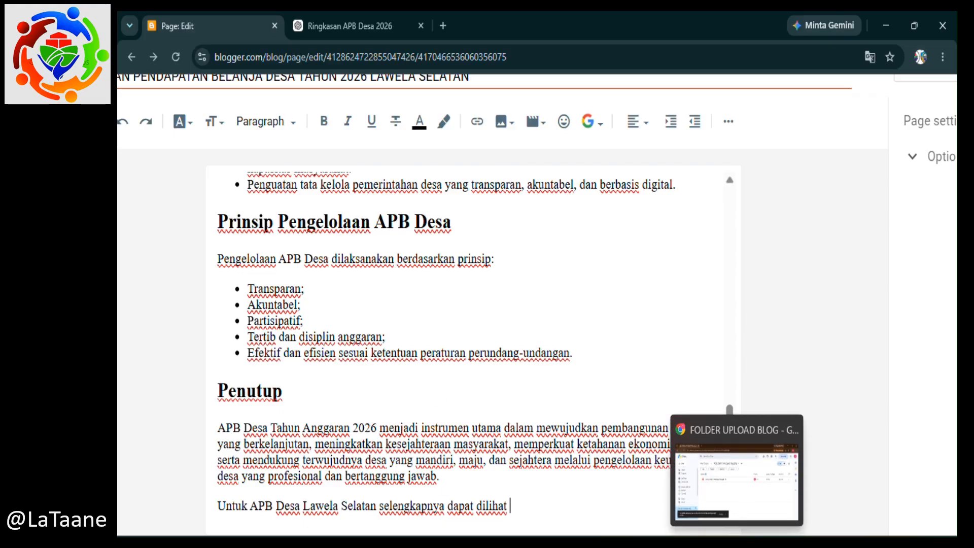
click(737, 482)
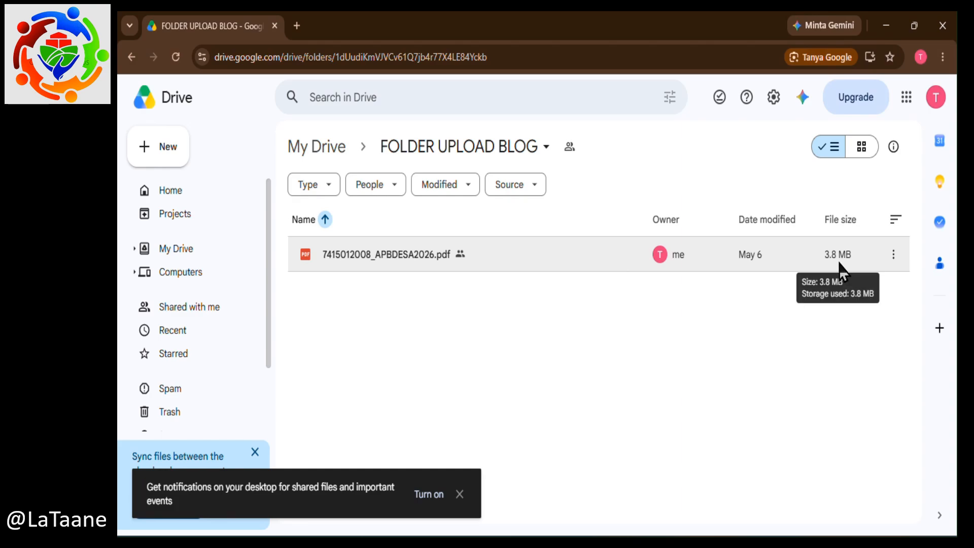
click(895, 260)
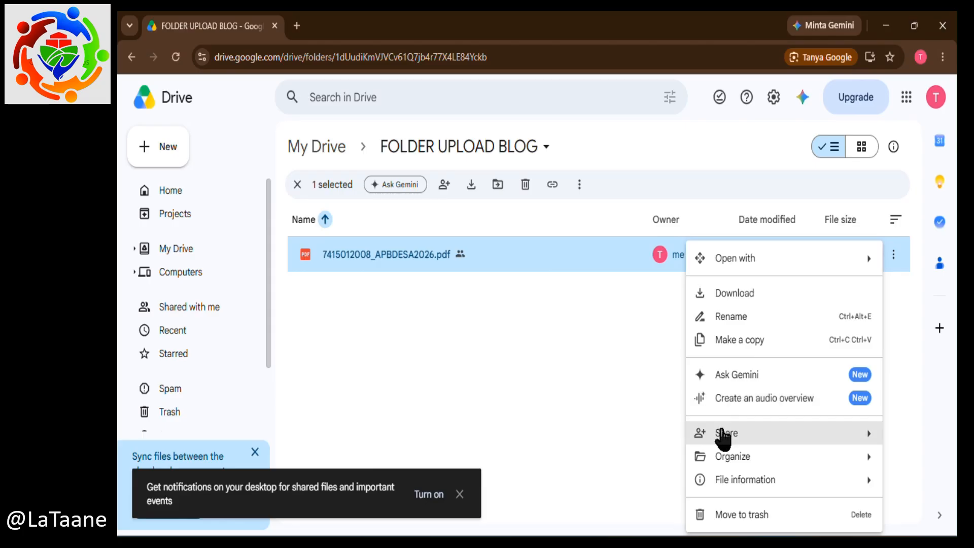
mouse_move(725, 440)
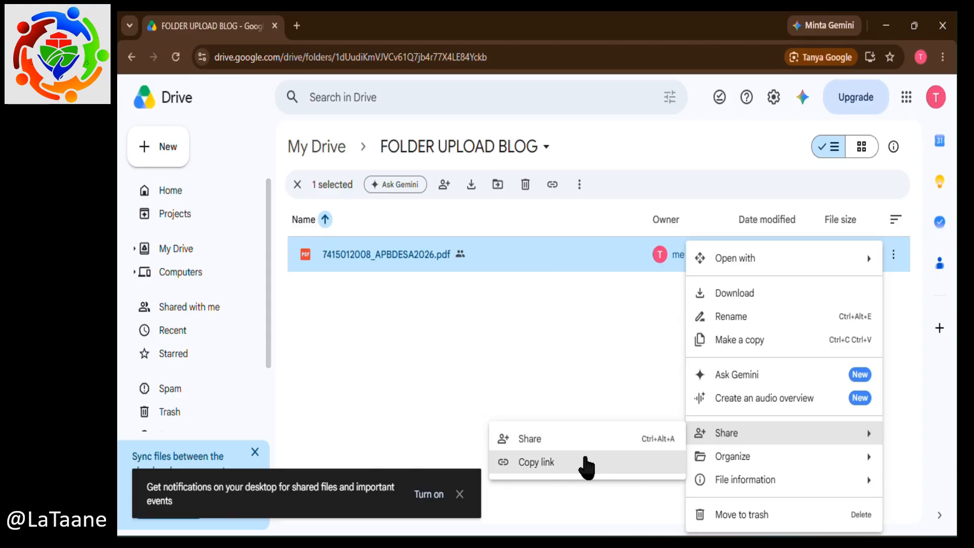
click(546, 463)
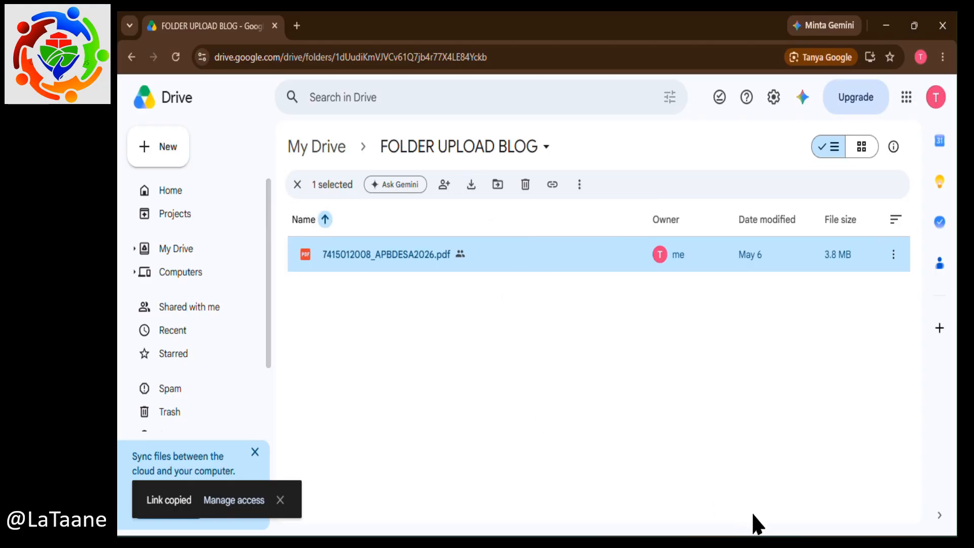
Switch back to the Blogger page editor and place the cursor at the end of the closing line, after "dapat dilihat".
mouse_move(764, 543)
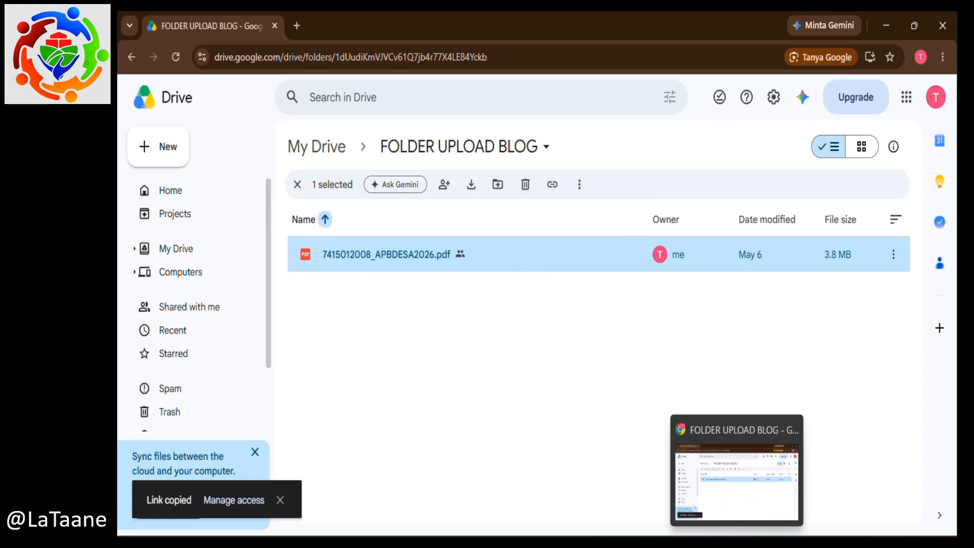
click(717, 462)
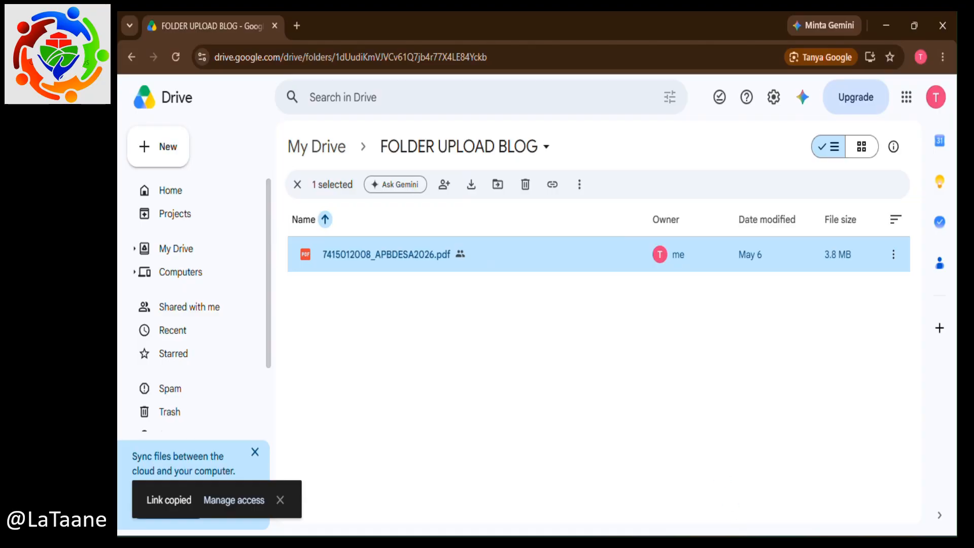
mouse_move(745, 538)
click(761, 470)
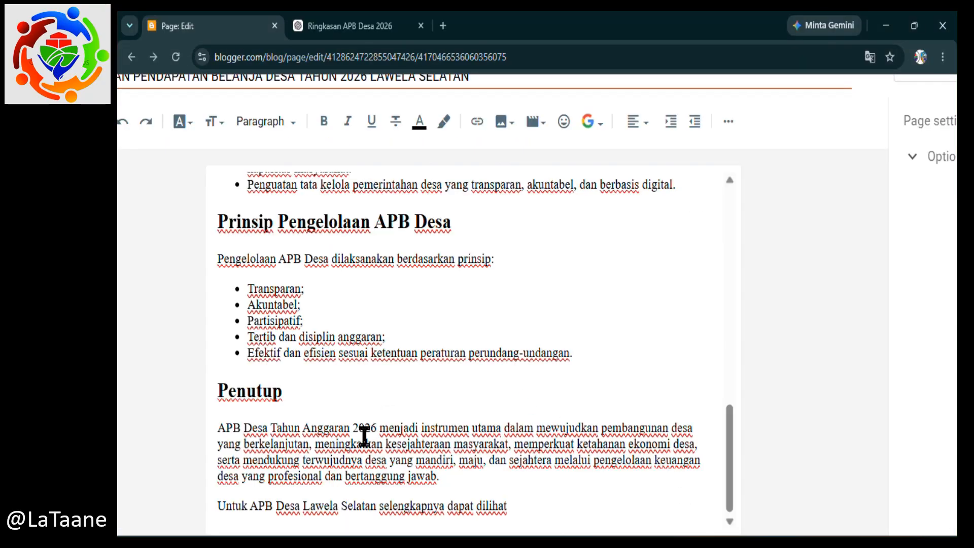
click(544, 507)
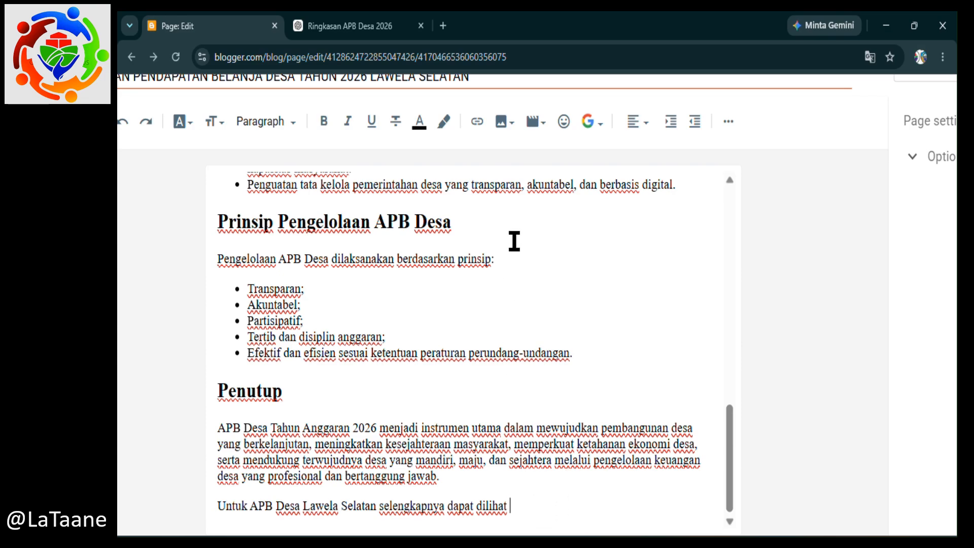
Insert a link displayed as "Klik di sini" to the copied Drive address, opening in a new window and with the rel=nofollow attribute.
click(478, 127)
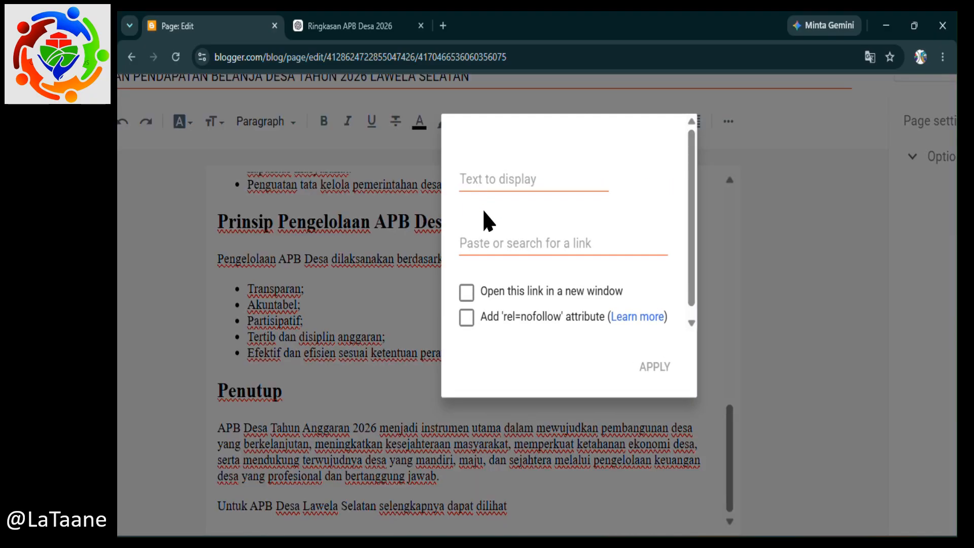
click(478, 178)
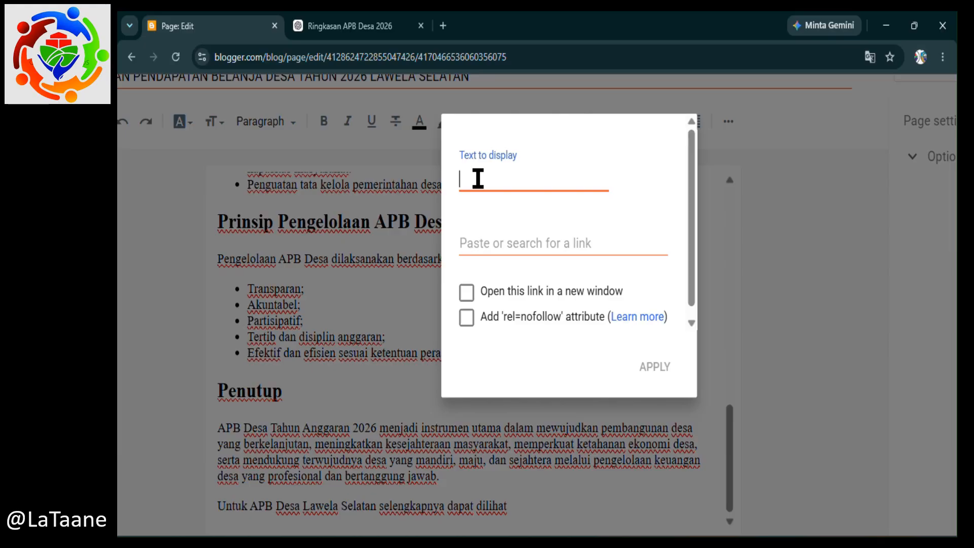
text(Klik Disisni)
key(BackSpace)
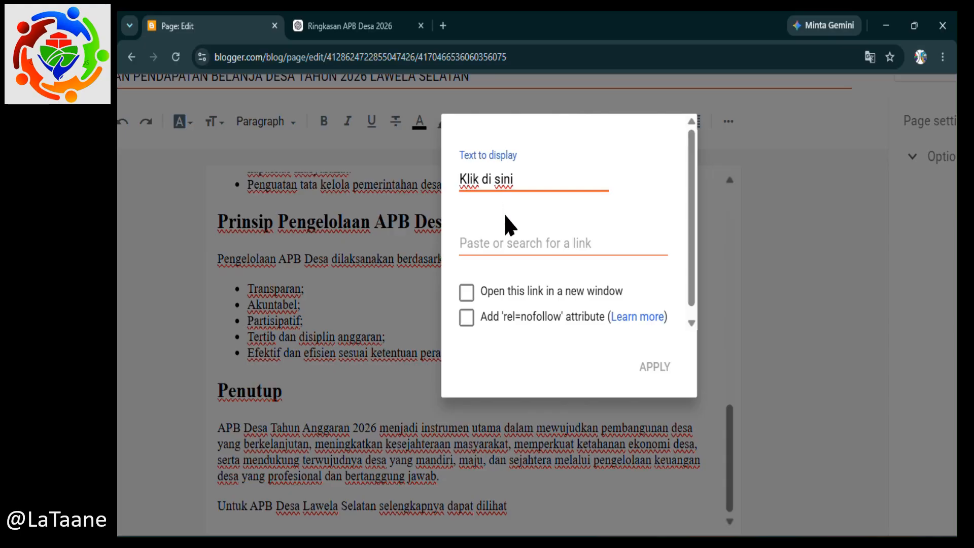
click(479, 243)
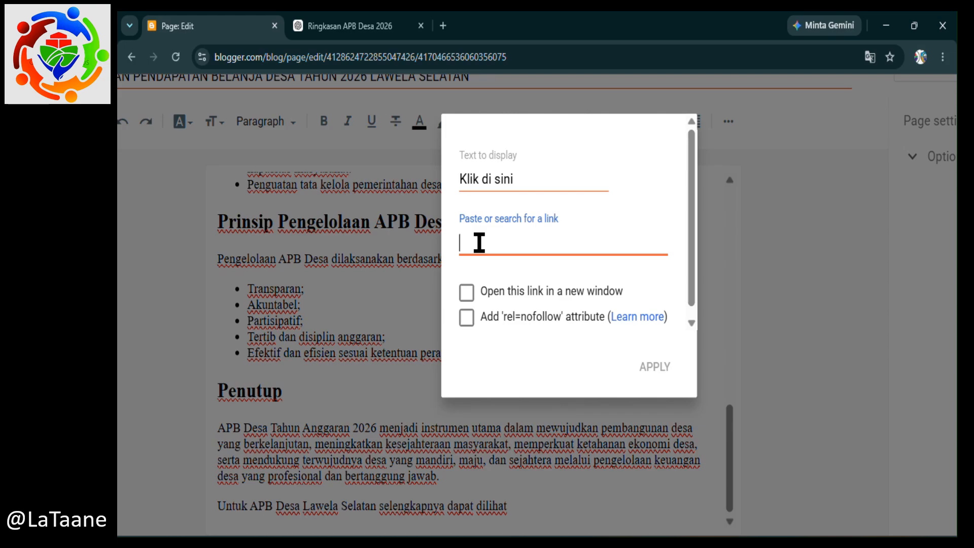
key(ctrl+v)
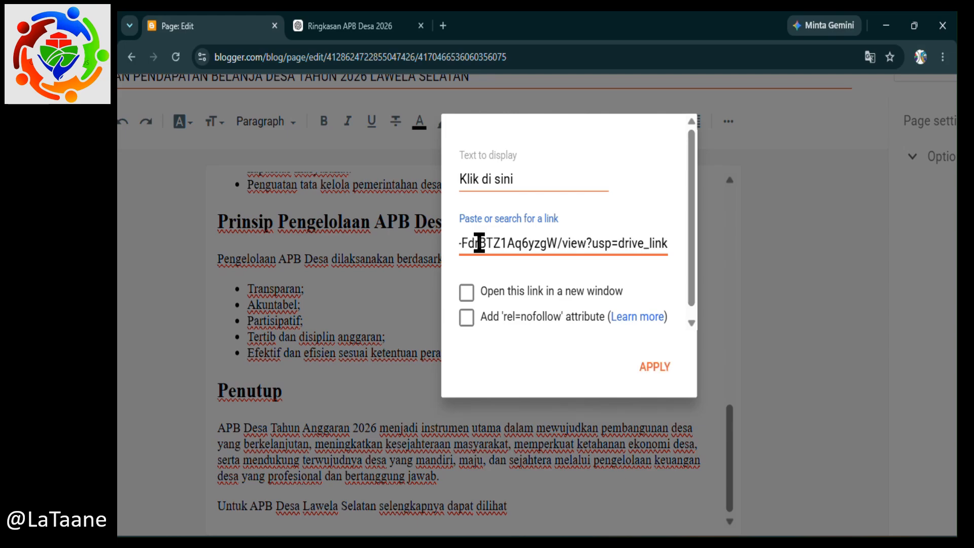
click(467, 297)
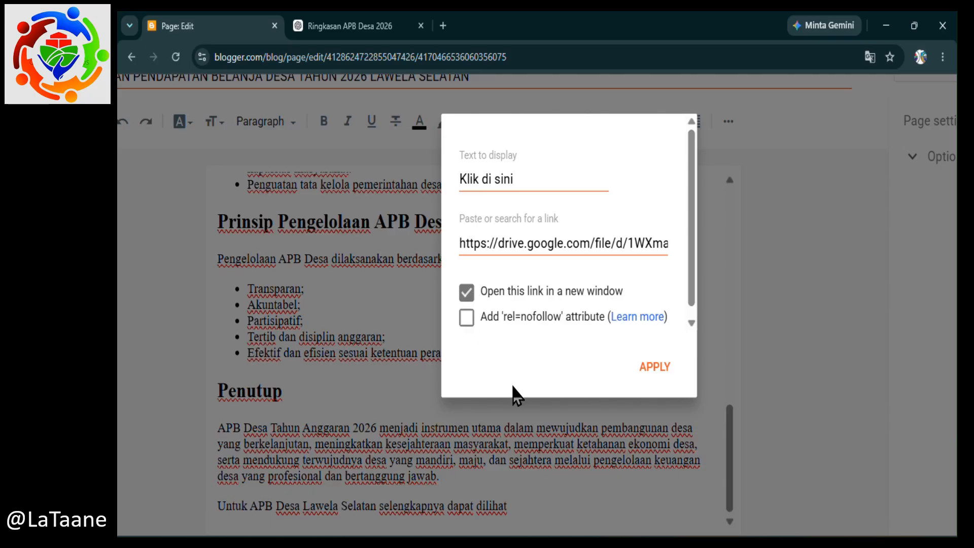
click(466, 317)
click(658, 368)
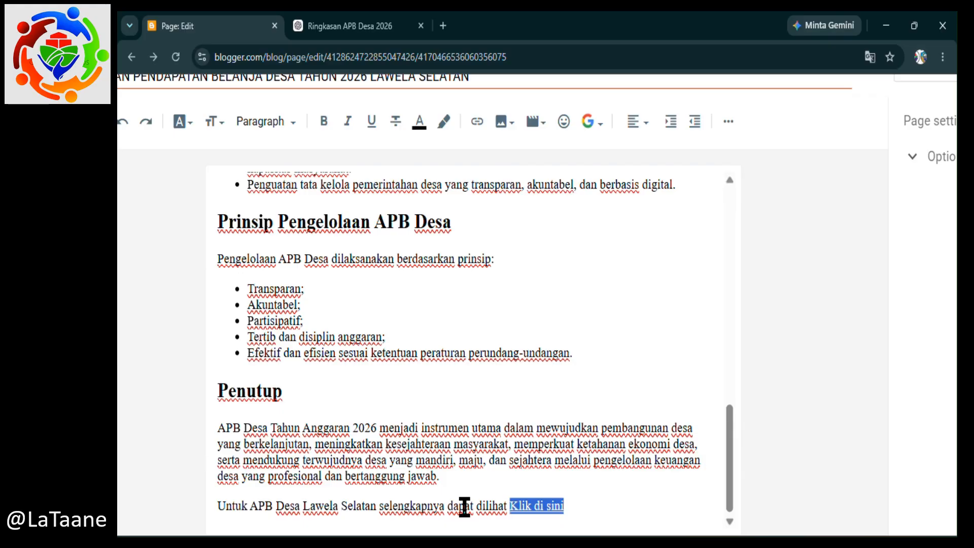
Delete the words "dapat dilihat" from the closing line so the "Klik di sini" link directly follows "selengkapnya".
click(446, 506)
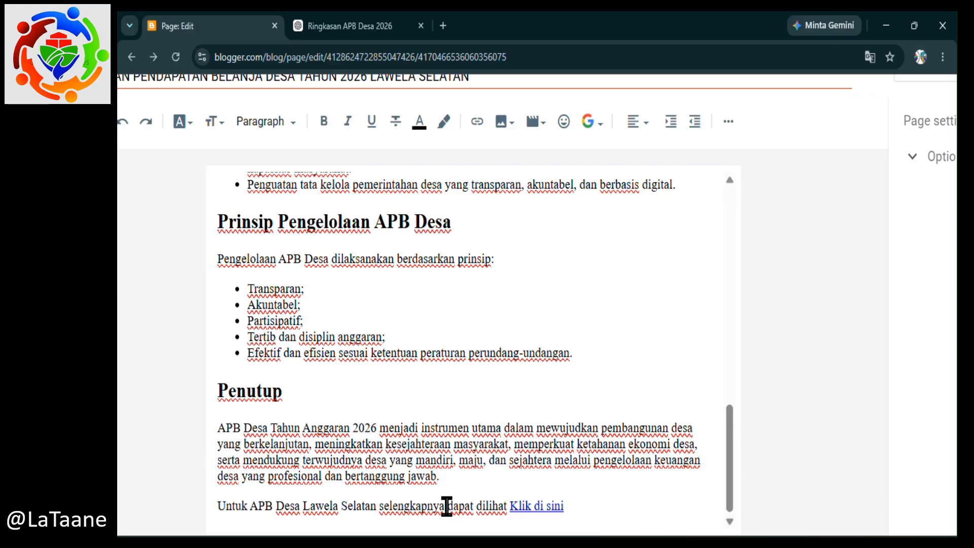
key(Delete)
key(Delete)
key(Delete)
key(Delete)
key(Delete)
key(Delete)
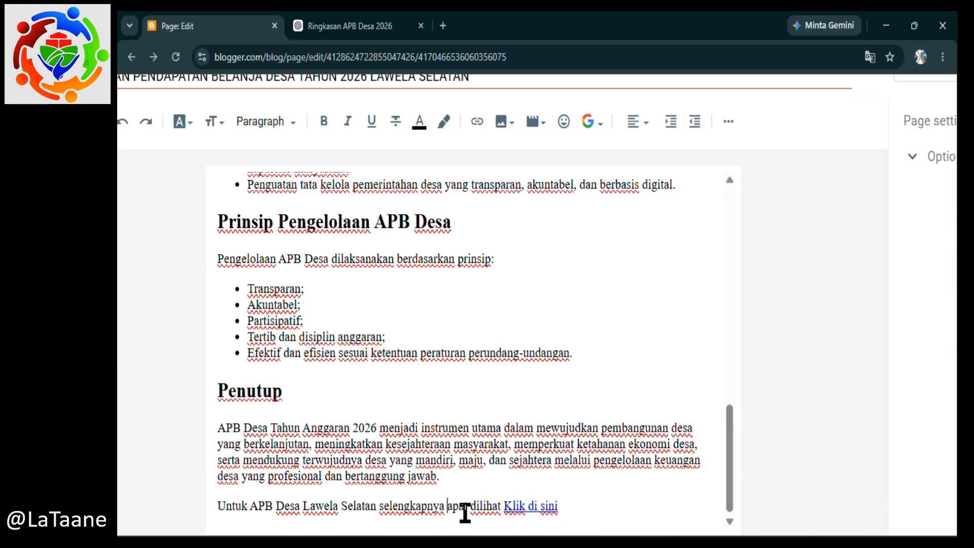
key(Delete)
key(Delete)
key(Delete)
key(Delete)
key(Delete)
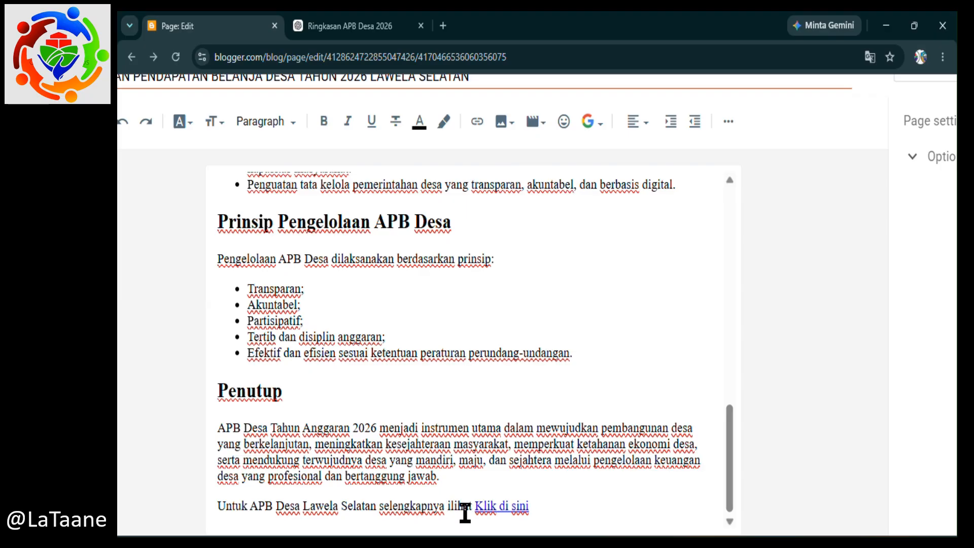
key(Delete)
key(Delete)
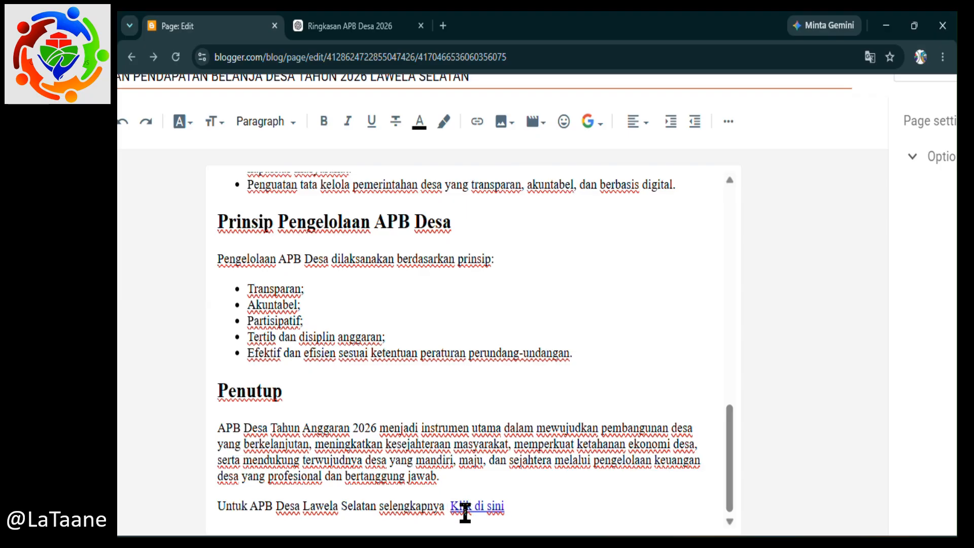
key(Delete)
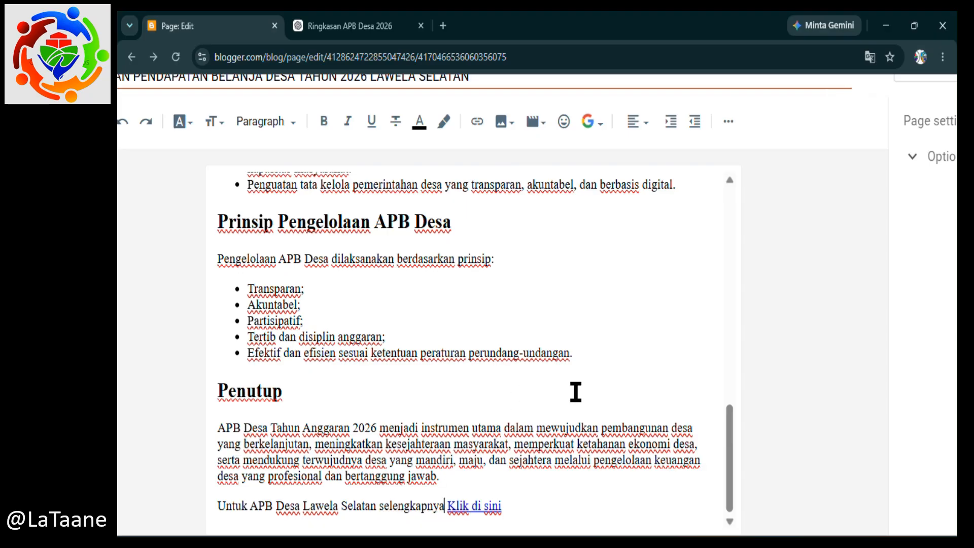
Preview the page and check its layout from the title and logo down to the closing line with the link.
scroll(576, 391, up, 10)
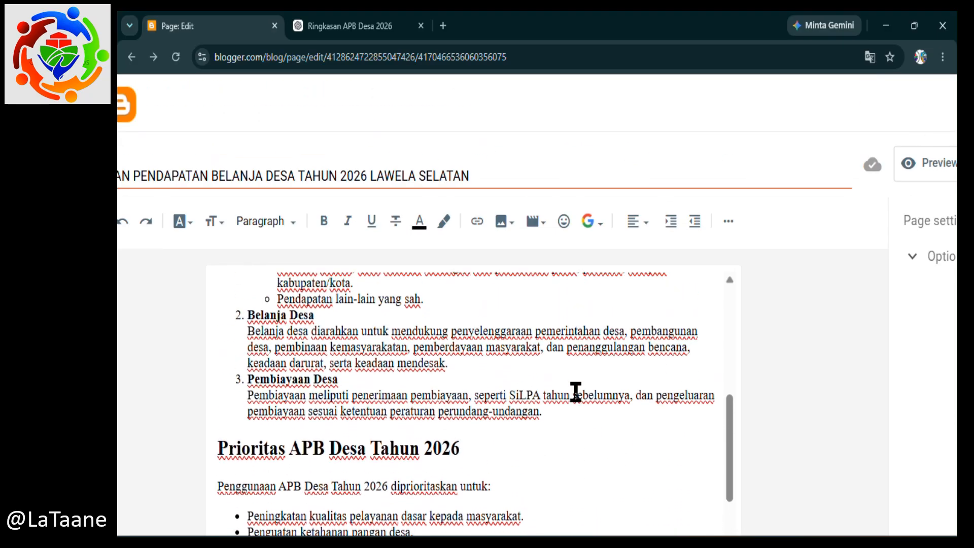
scroll(576, 391, down, 1)
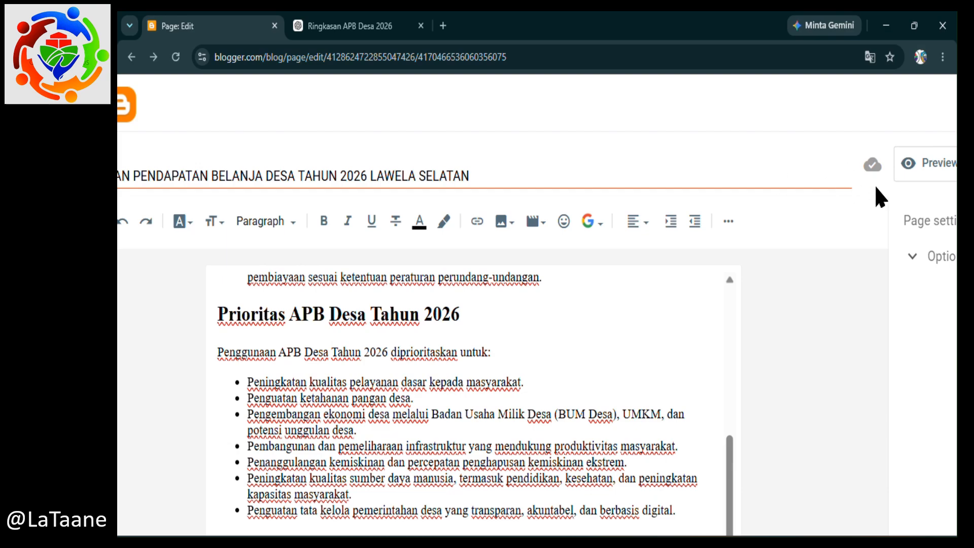
click(912, 167)
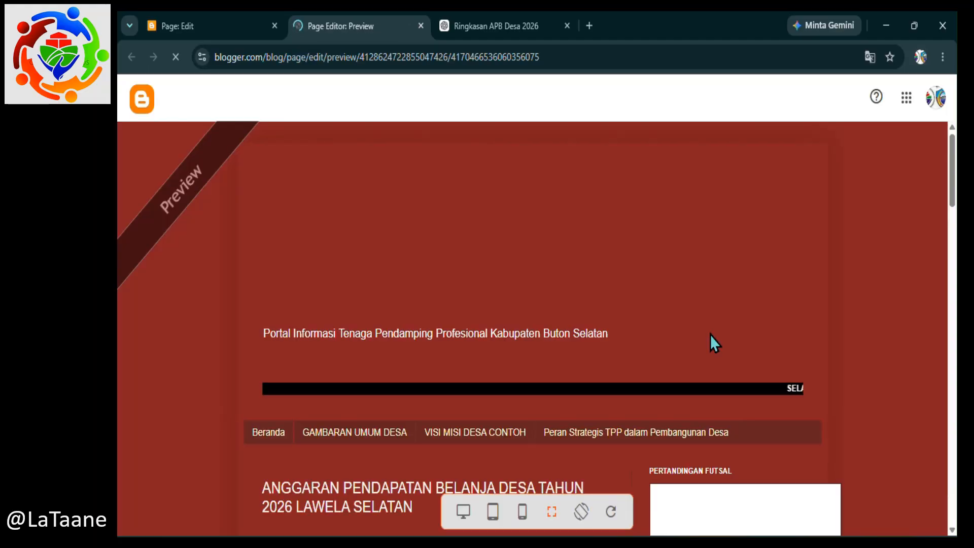
scroll(557, 409, down, 6)
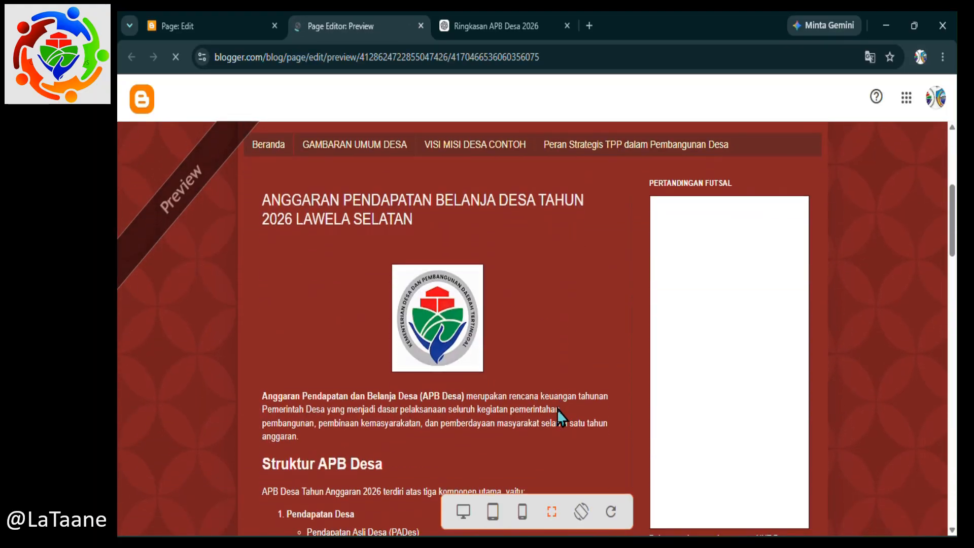
scroll(557, 409, down, 17)
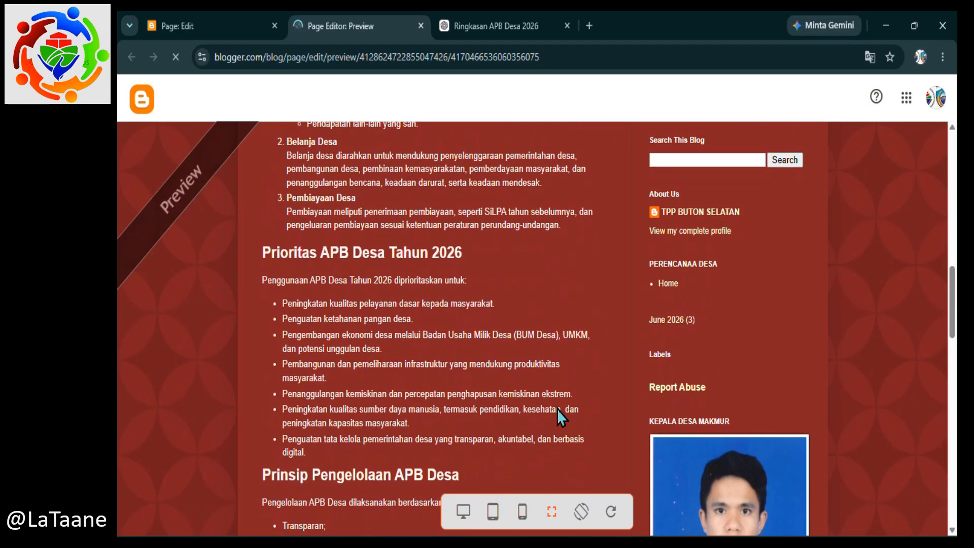
scroll(553, 409, up, 1)
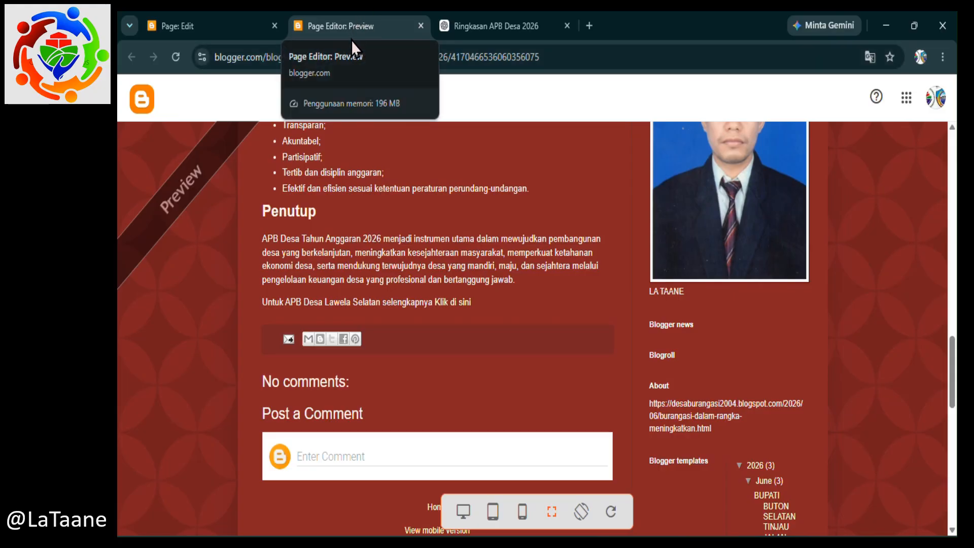
Return to the page editor and publish the ANGGARAN PENDAPATAN BELANJA DESA TAHUN 2026 LAWELA SELATAN page to the blog.
click(439, 26)
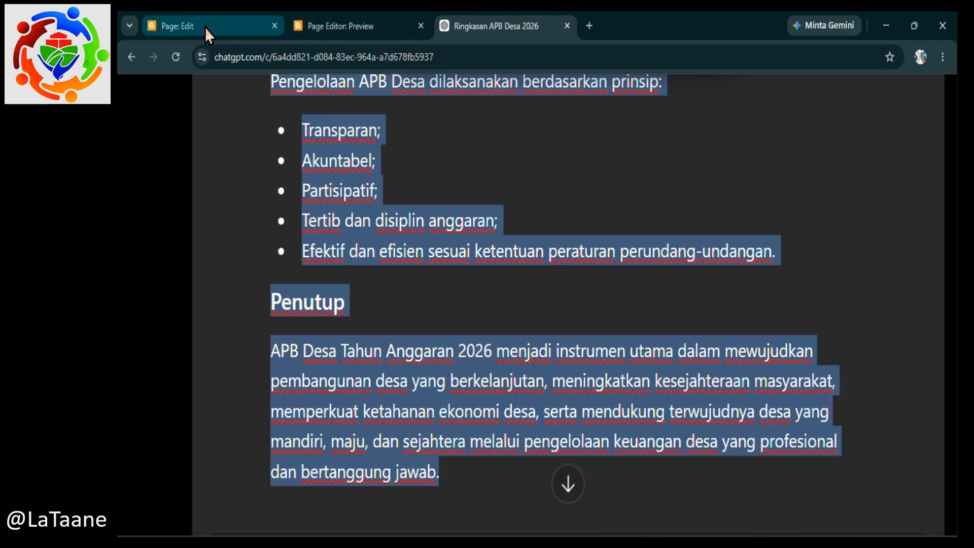
click(194, 33)
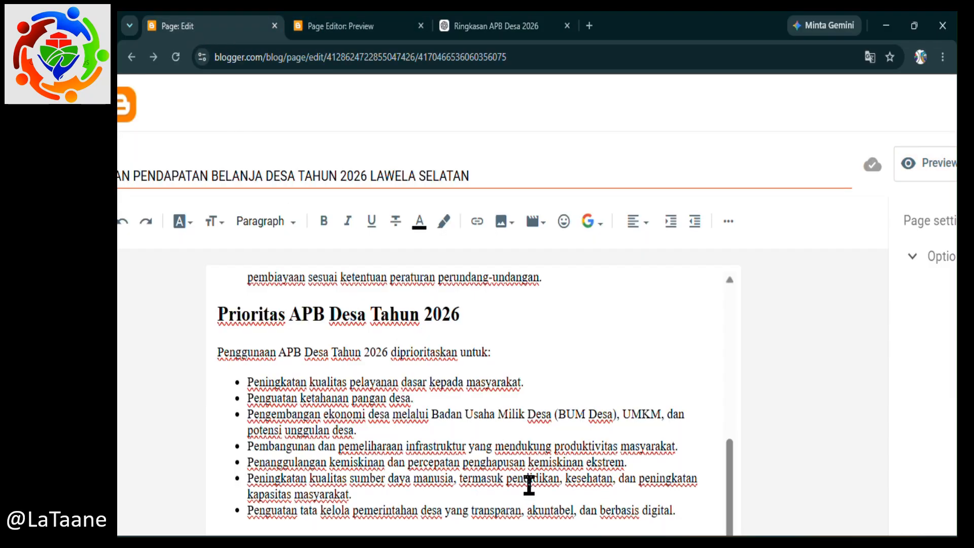
scroll(529, 484, down, 4)
scroll(530, 485, up, 5)
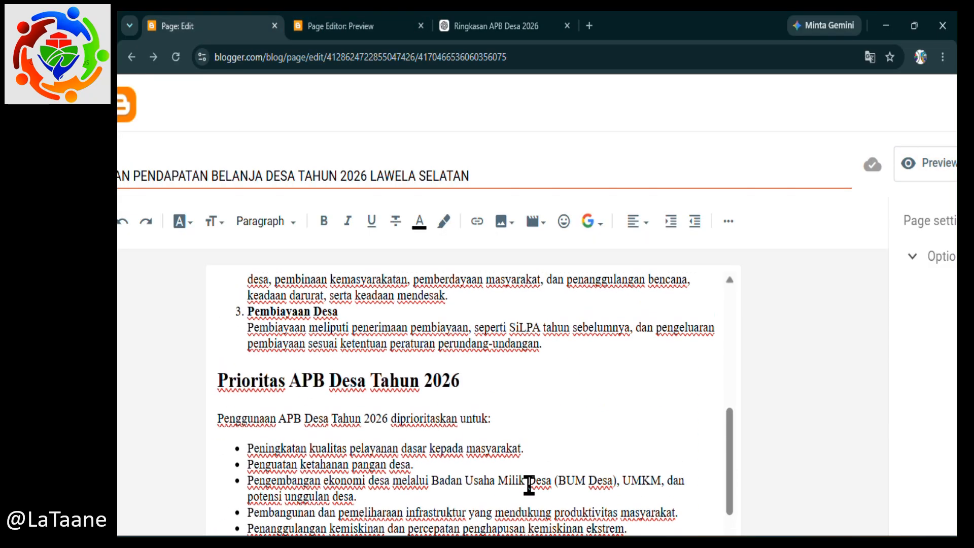
scroll(529, 485, up, 3)
key(ctrl+minus)
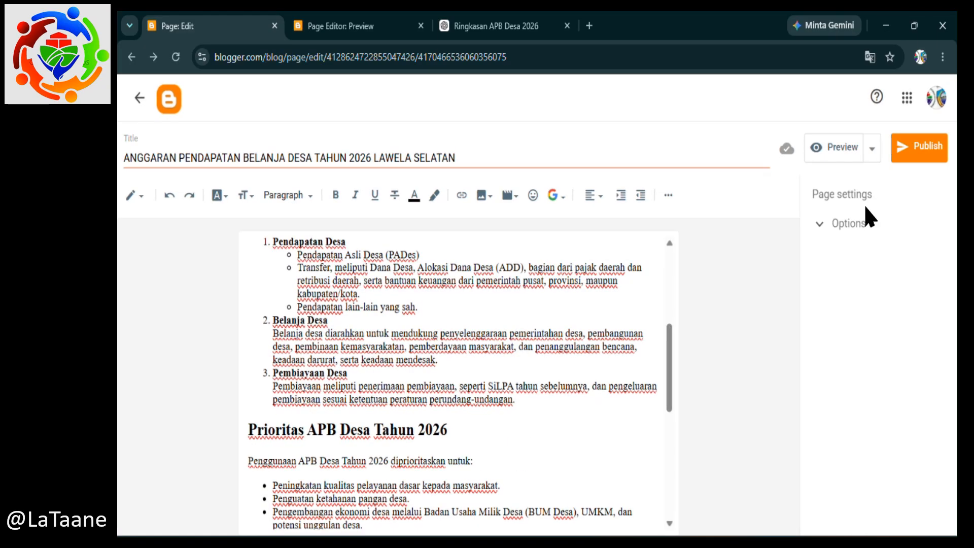
click(906, 160)
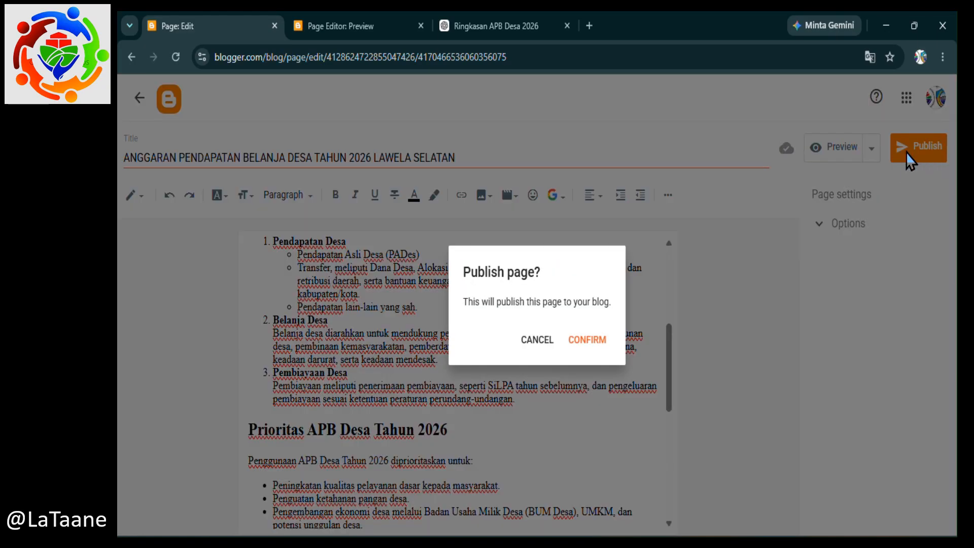
click(590, 340)
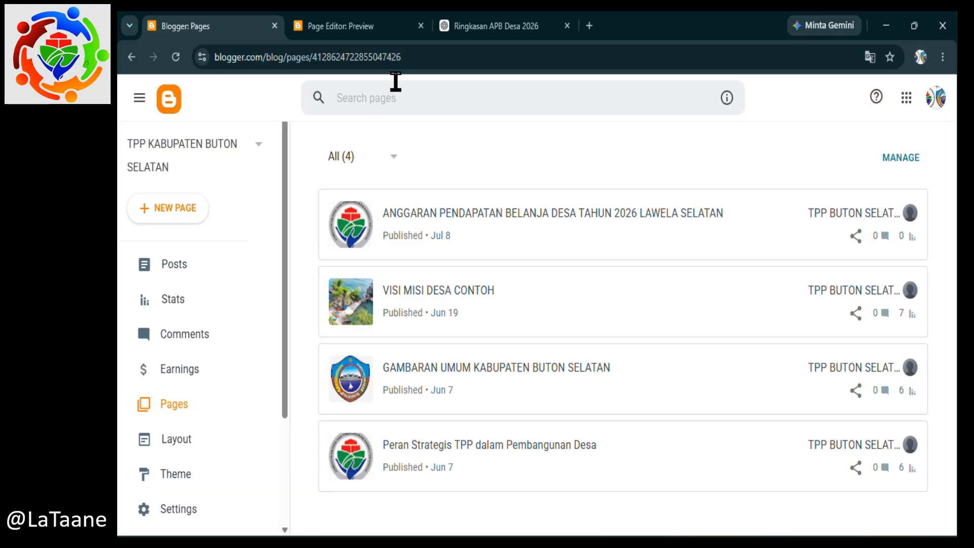
Close the page preview and the ChatGPT conversation, leaving only the Blogger page list open.
mouse_move(427, 25)
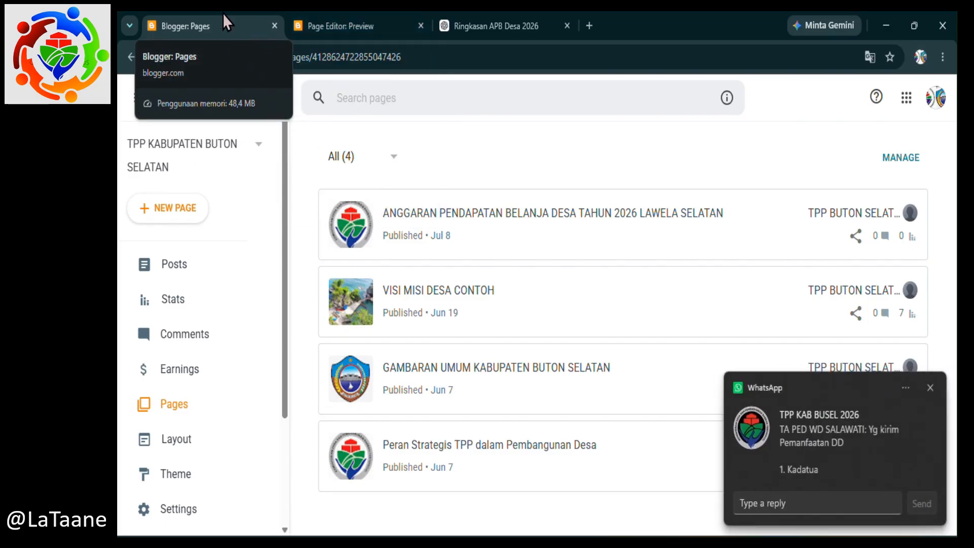
click(327, 21)
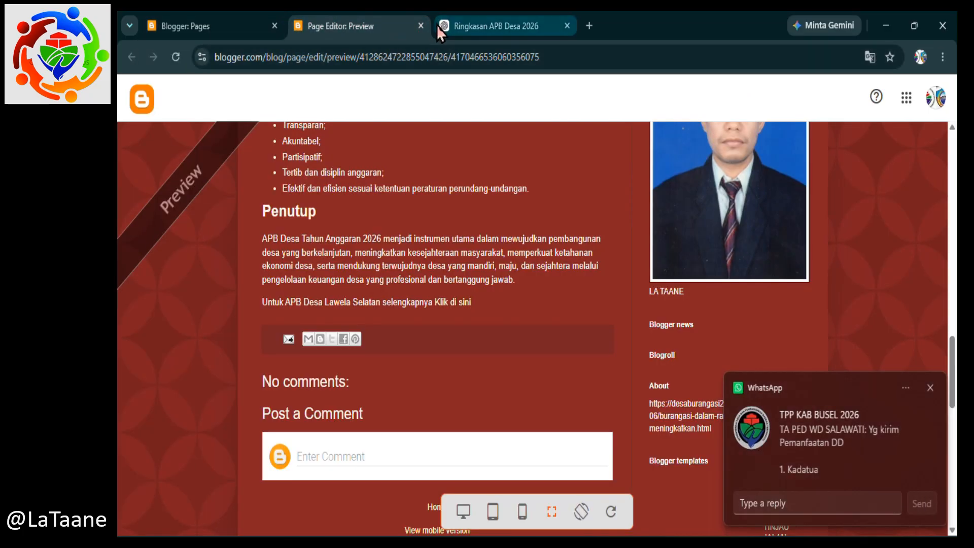
click(421, 26)
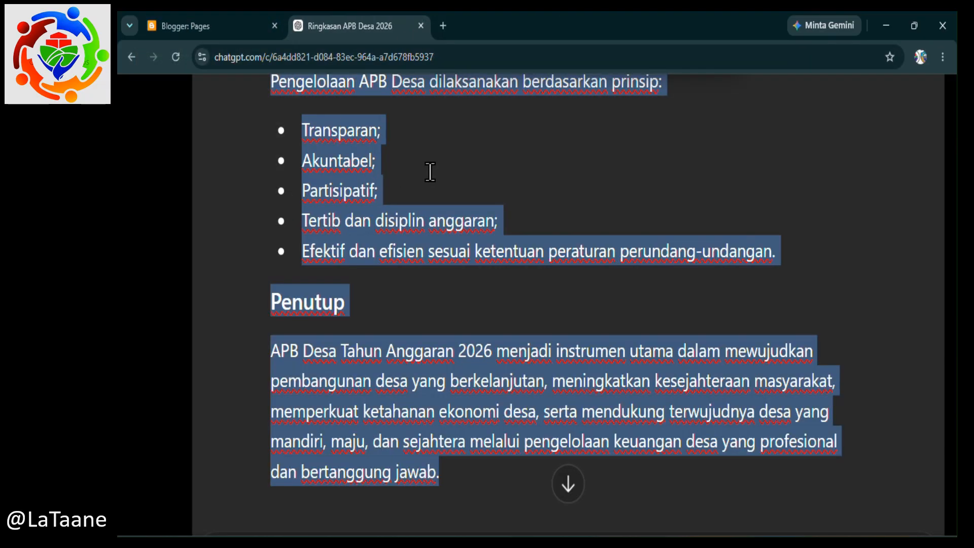
click(420, 26)
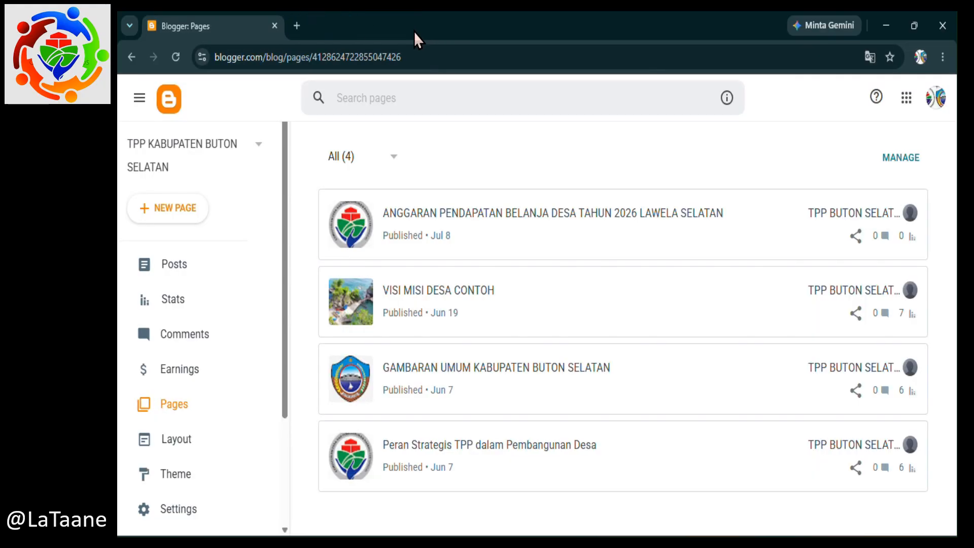
View the live blog and look through its "Peran Strategis TPP dalam Pembangunan Desa" page and the PERENCANAA DESA sidebar section.
scroll(211, 396, down, 3)
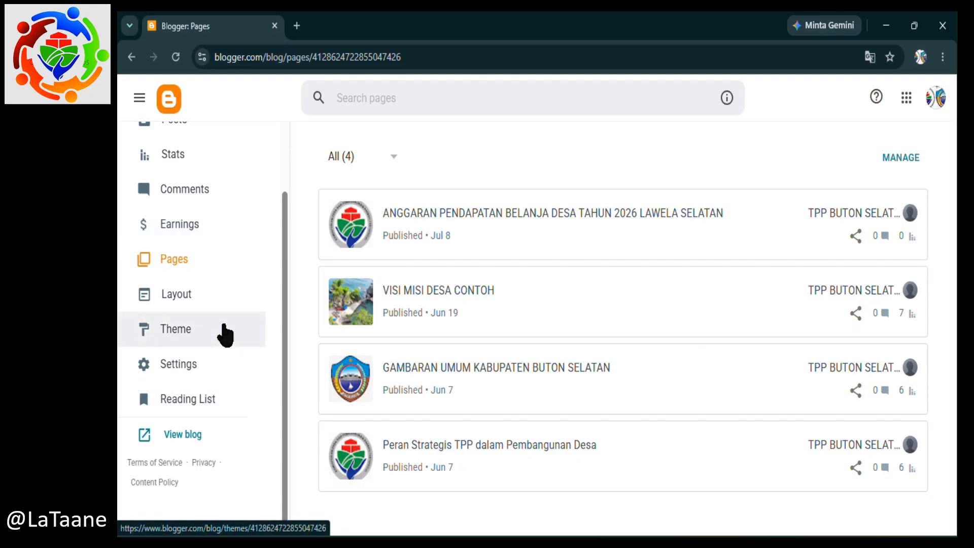
click(178, 440)
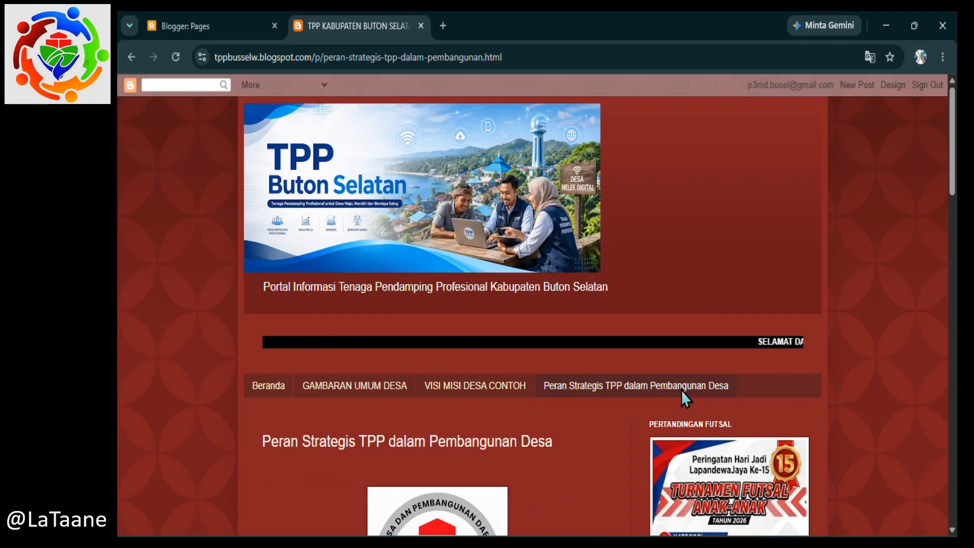
scroll(592, 463, down, 10)
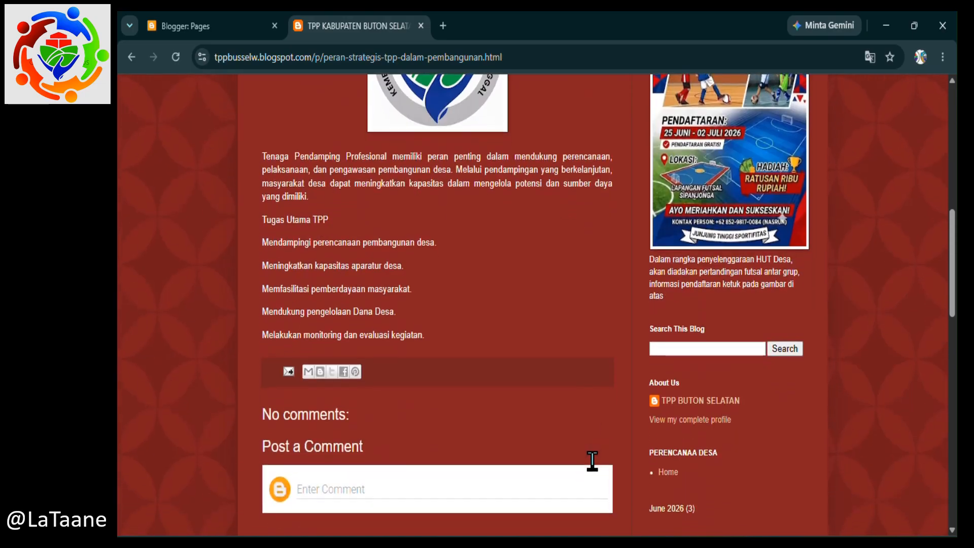
scroll(593, 463, up, 4)
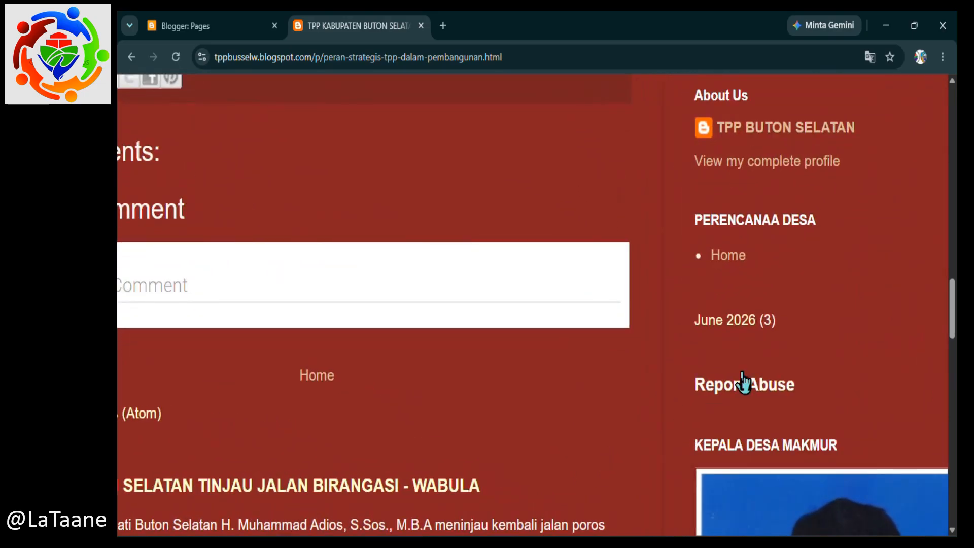
scroll(831, 318, up, 3)
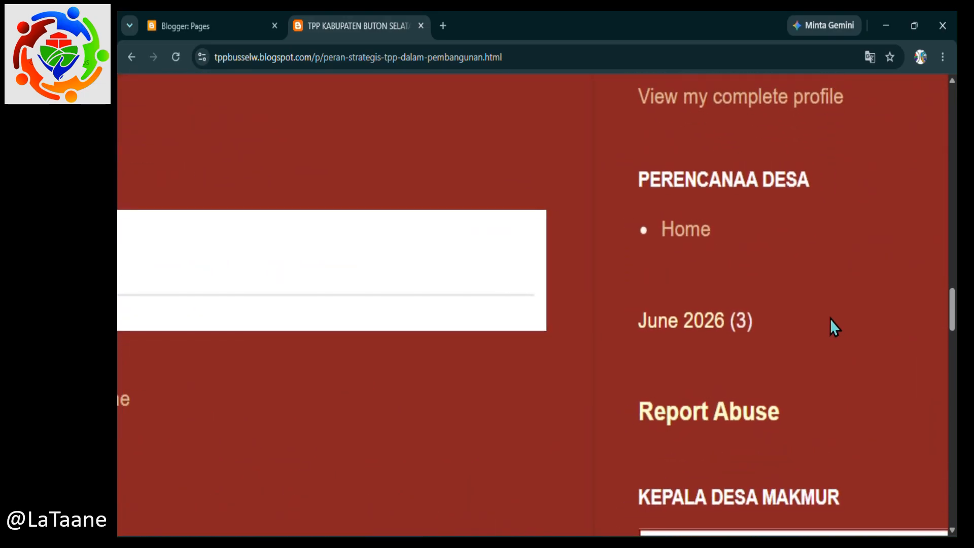
scroll(830, 319, down, 4)
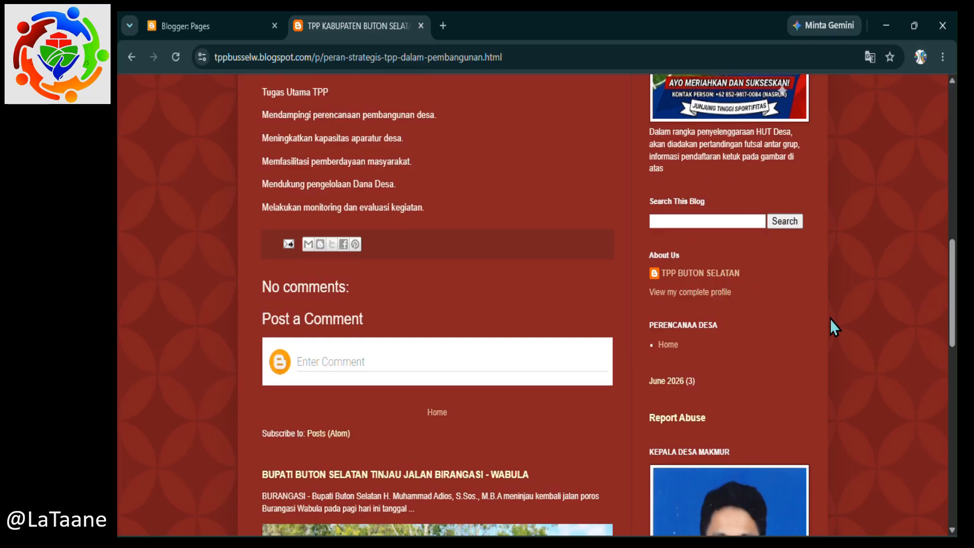
scroll(547, 308, up, 5)
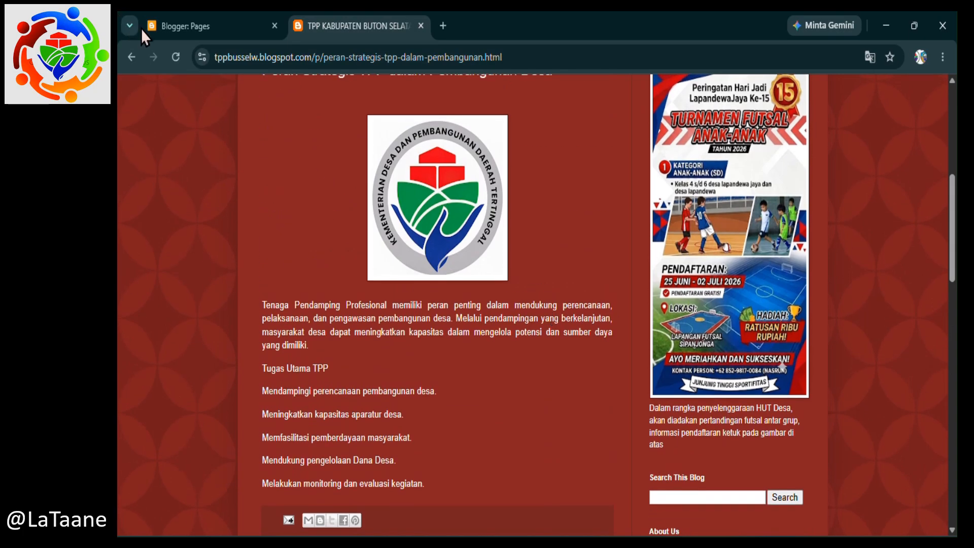
Go back to Blogger's page list, view the published 2026 Lawela Selatan budget page and read down to its closing link.
click(188, 25)
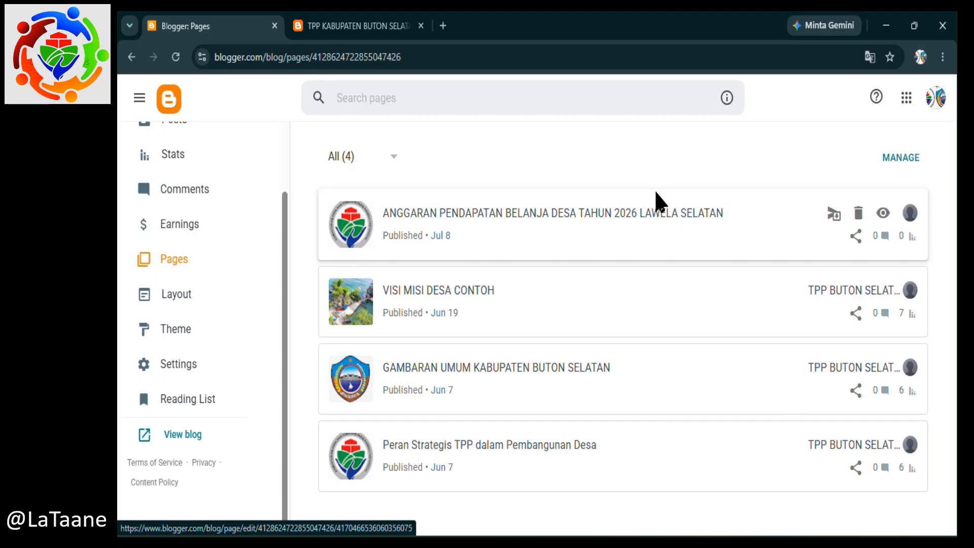
click(884, 215)
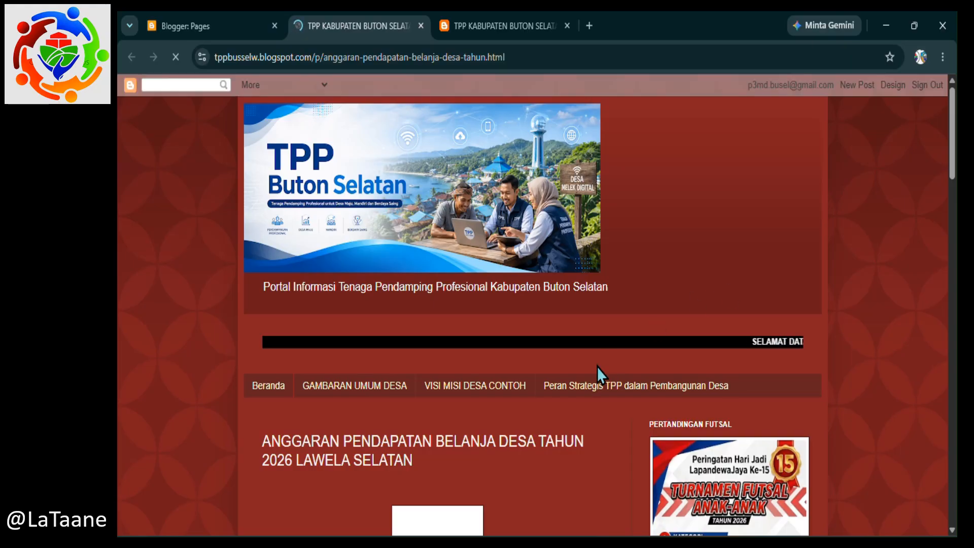
scroll(526, 422, down, 3)
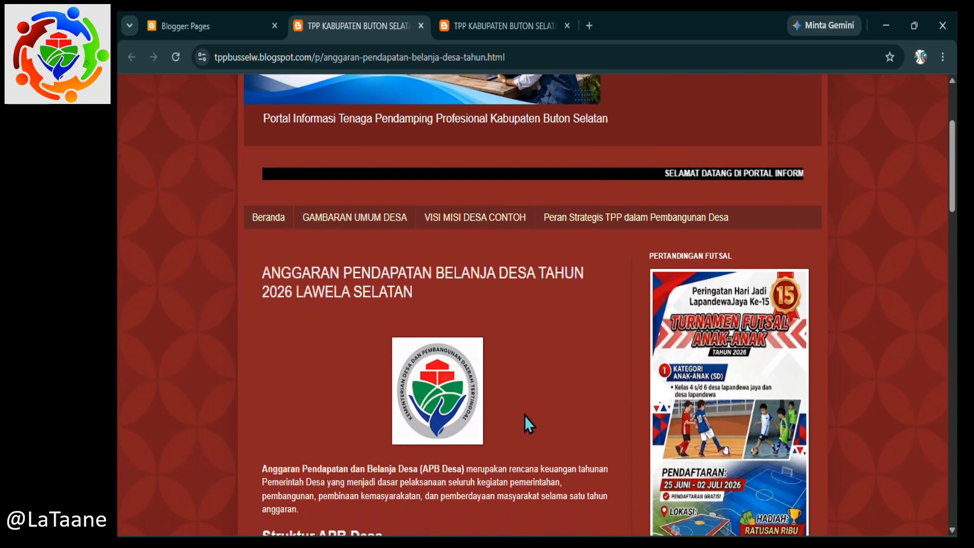
scroll(524, 416, down, 9)
scroll(526, 421, down, 6)
scroll(526, 422, down, 3)
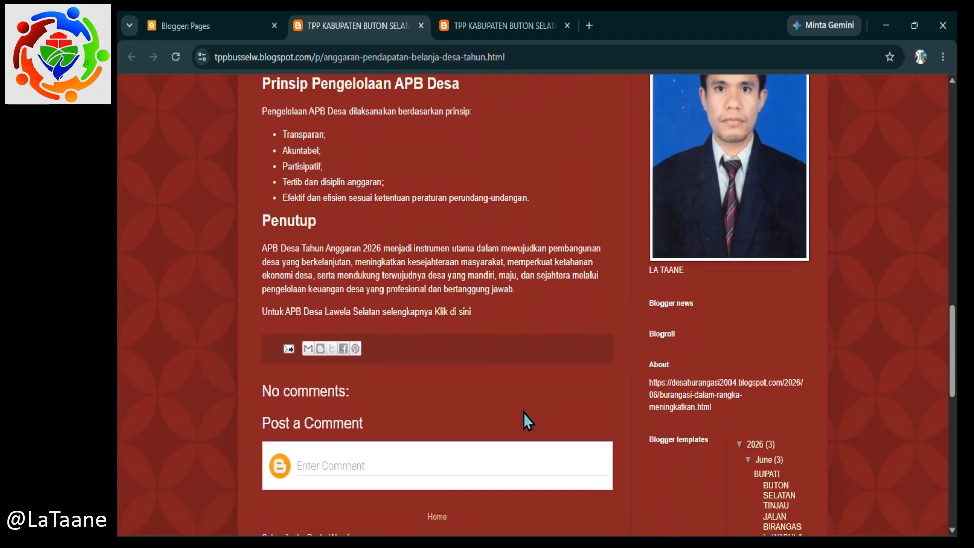
Test the "Klik di sini" link and look through the first pages of the Google Drive PDF.
click(459, 314)
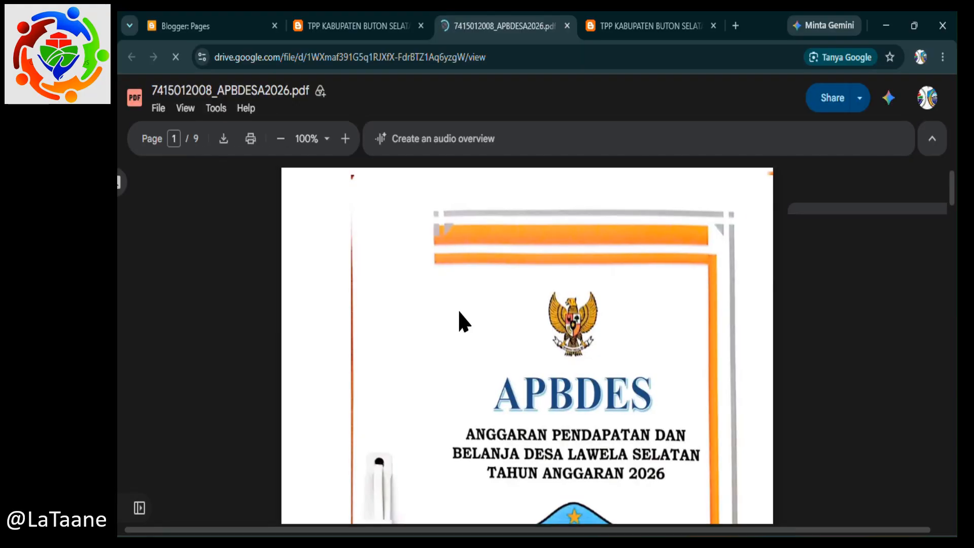
scroll(538, 350, down, 9)
scroll(535, 351, down, 3)
scroll(536, 351, up, 10)
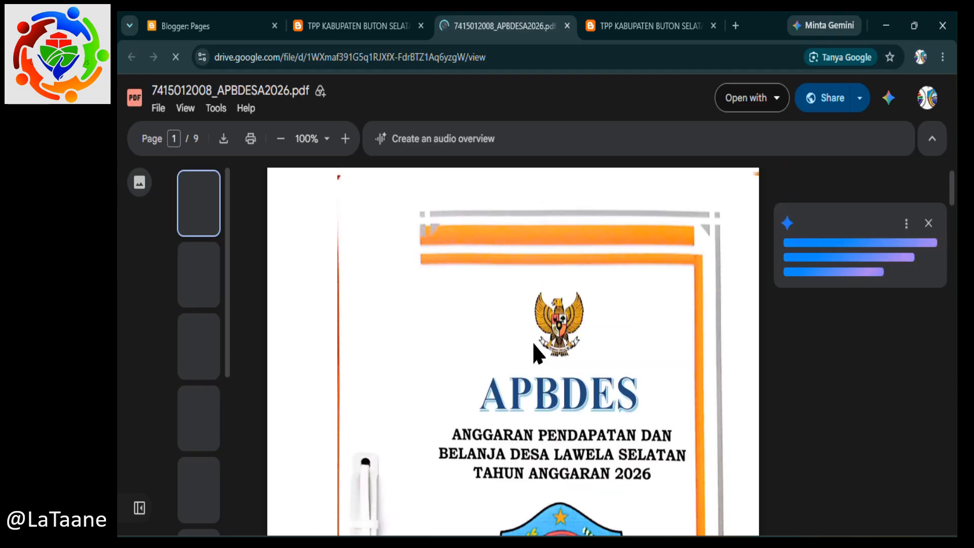
scroll(534, 350, down, 12)
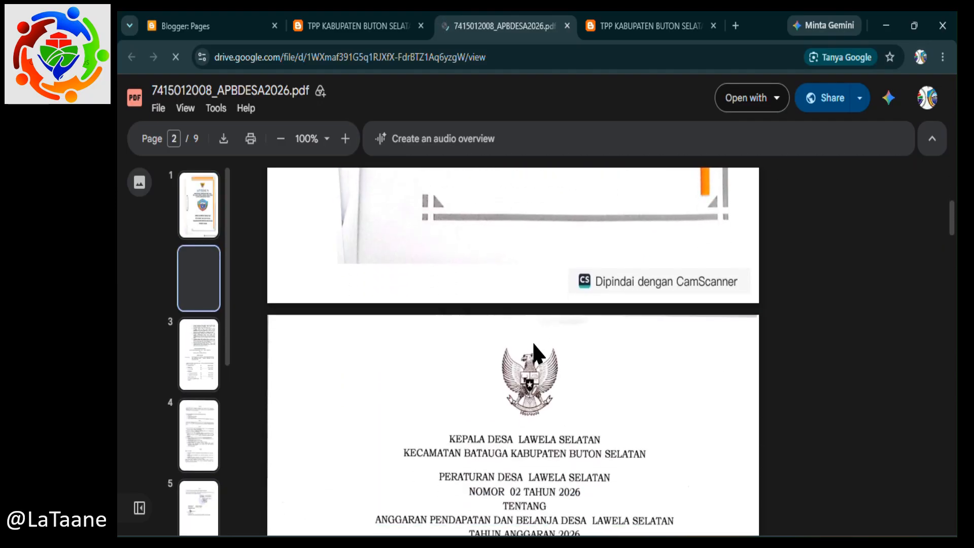
scroll(534, 345, up, 14)
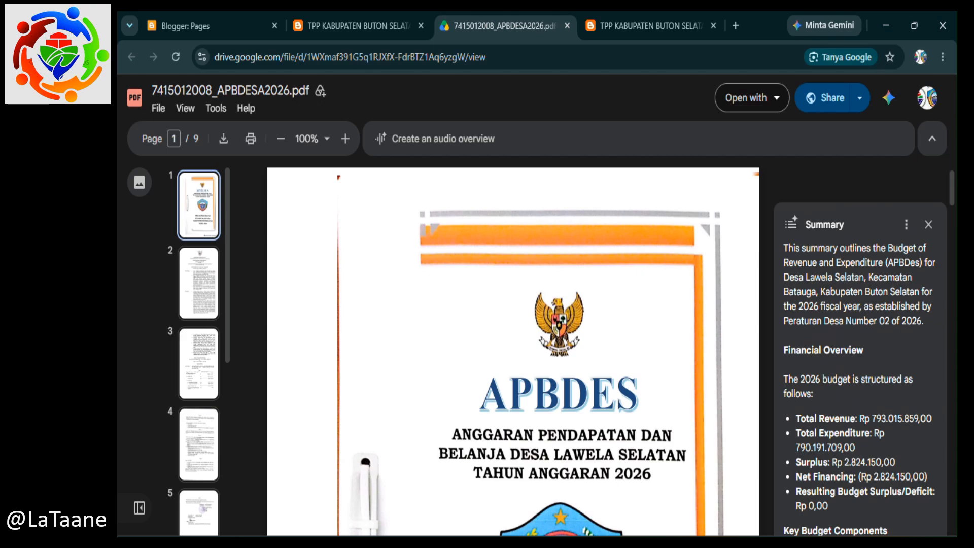
mouse_move(764, 542)
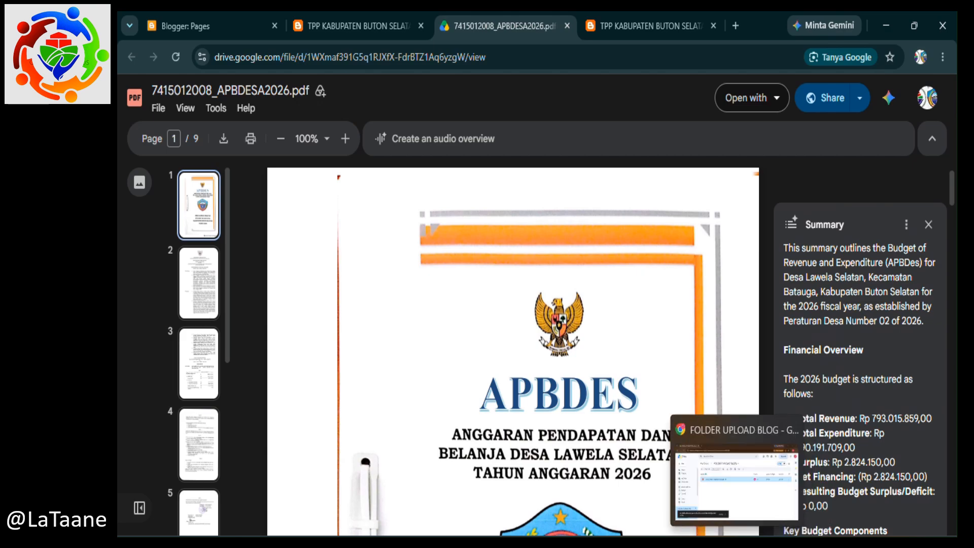
click(733, 474)
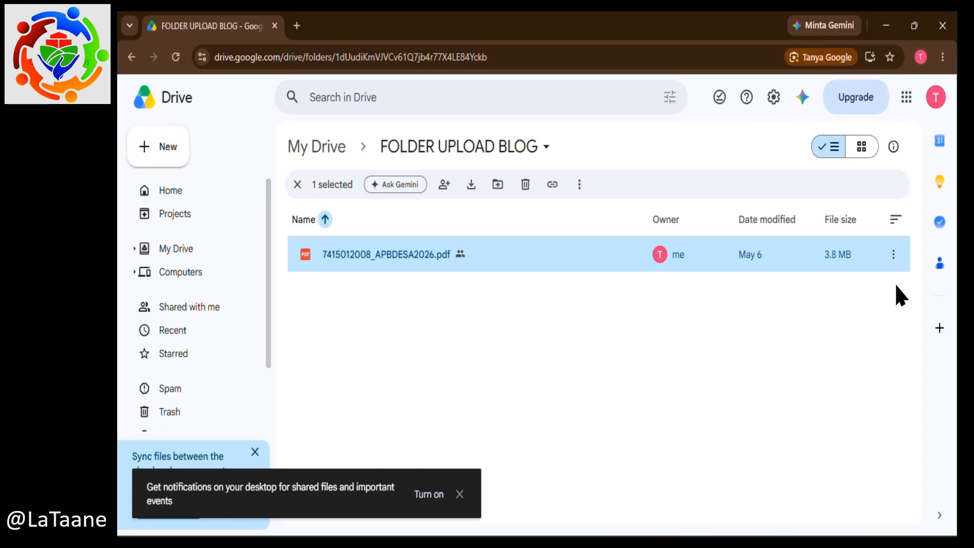
click(893, 254)
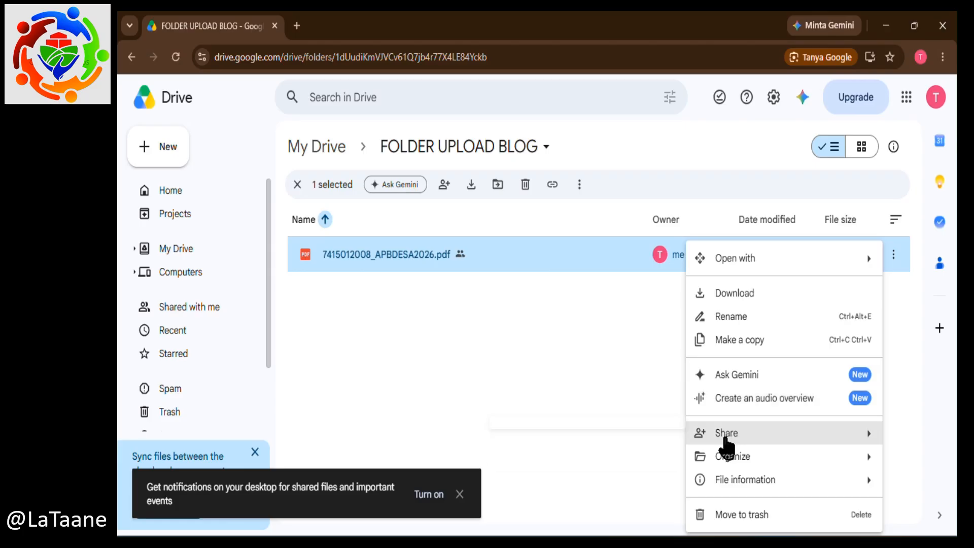
mouse_move(725, 440)
mouse_move(729, 460)
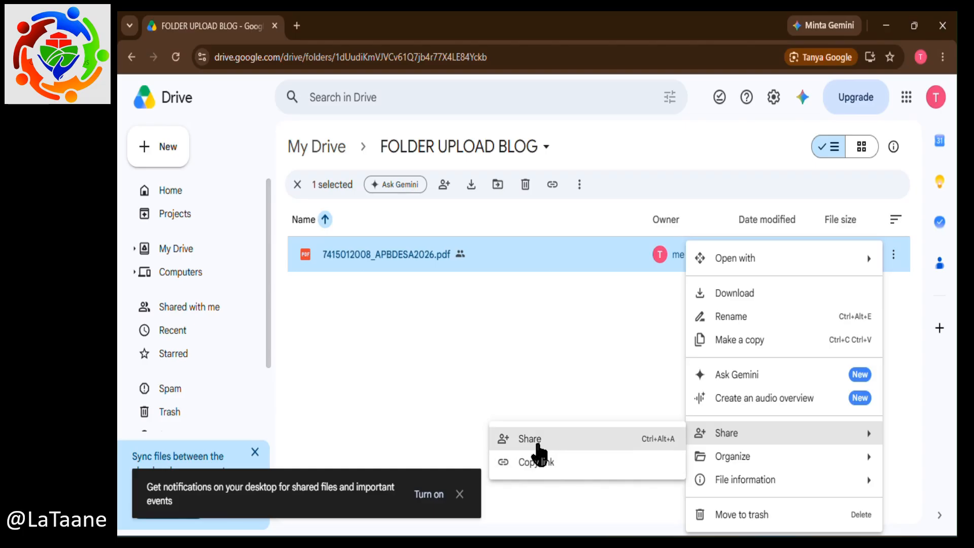
click(537, 445)
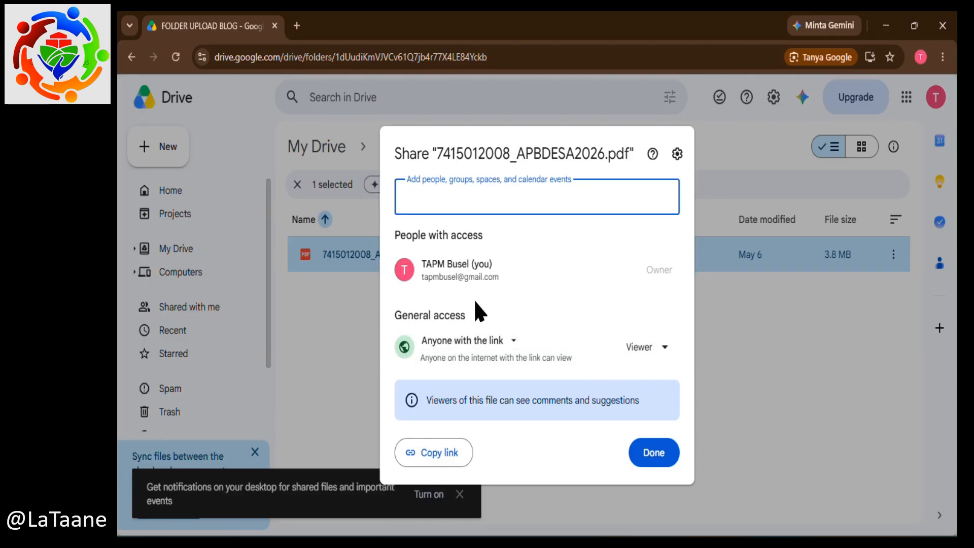
mouse_move(465, 280)
click(684, 133)
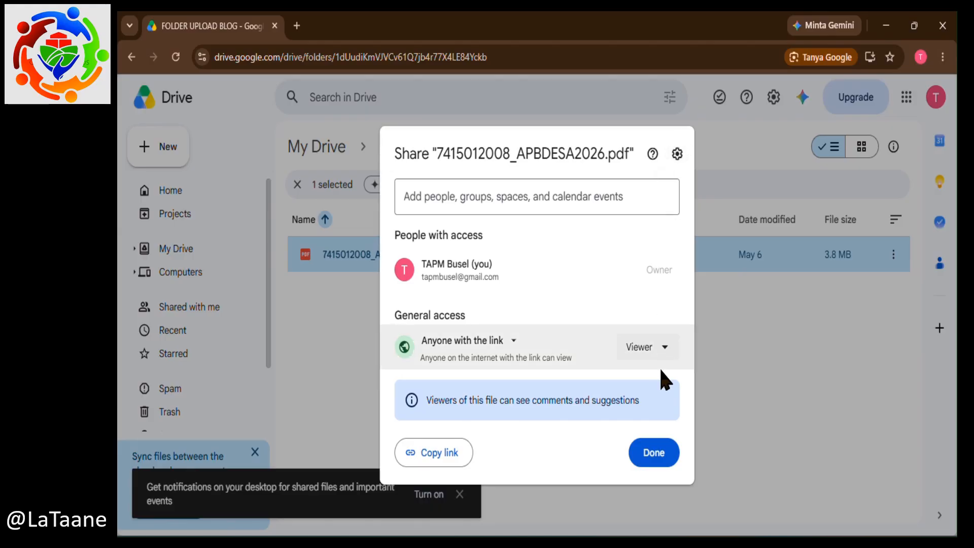
click(654, 456)
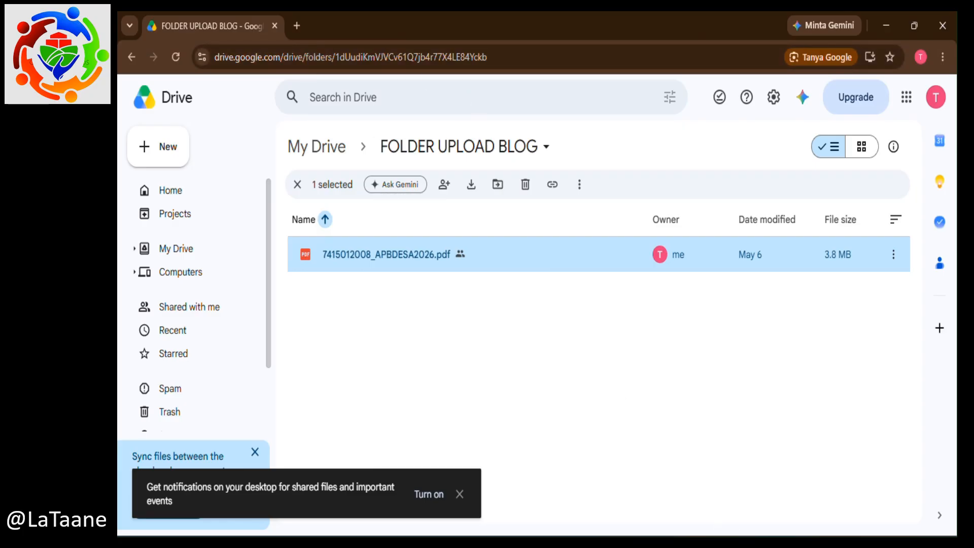
Return to the live blog and view its Beranda and "Peran Strategis TPP dalam Pembangunan Desa" pages.
mouse_move(737, 545)
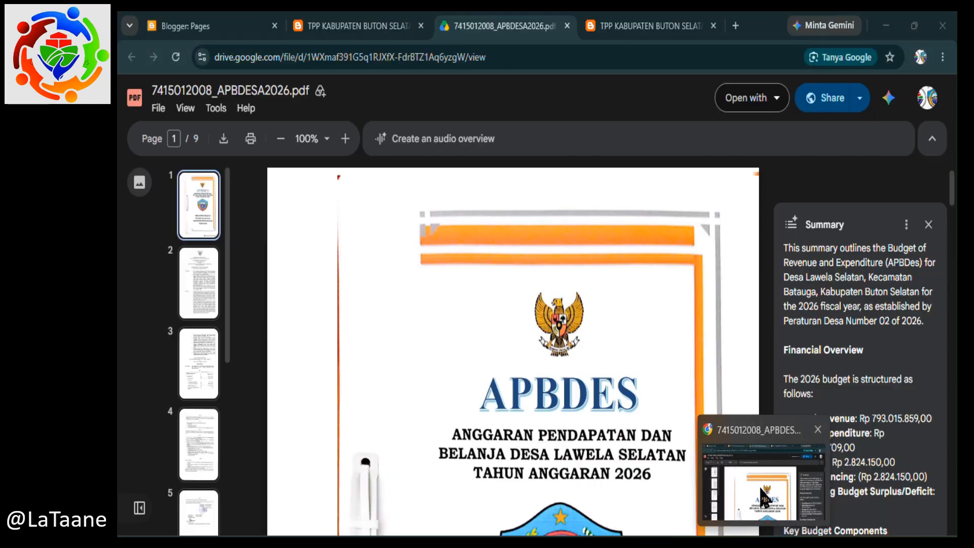
click(763, 496)
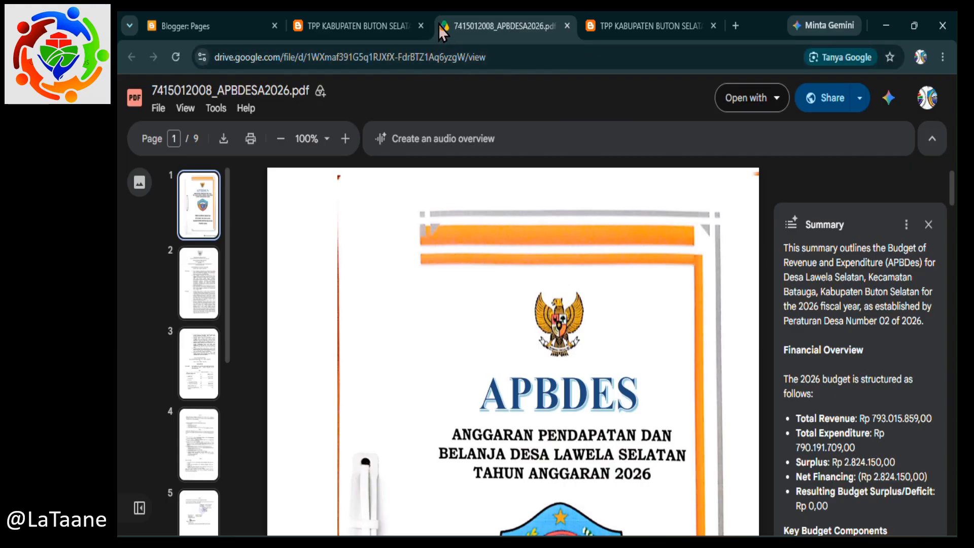
click(345, 28)
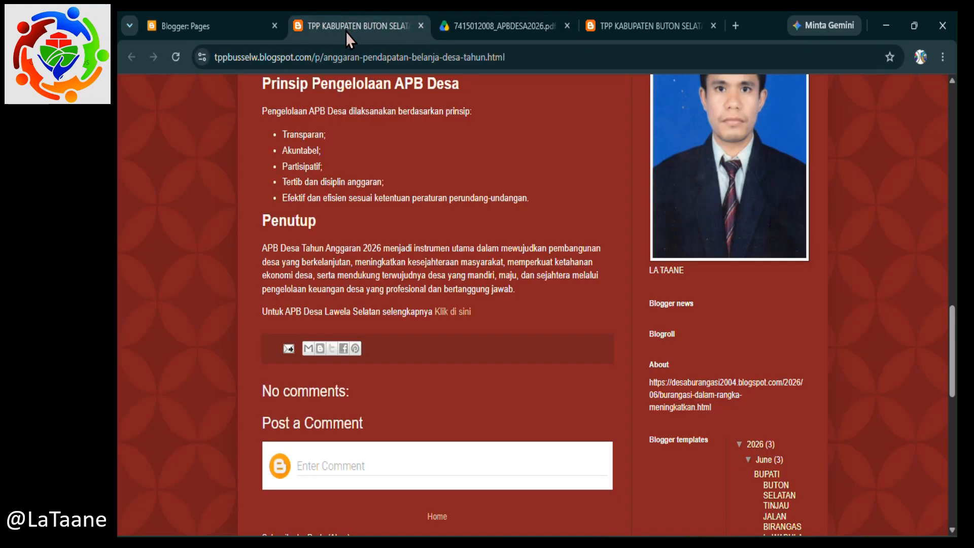
scroll(439, 298, up, 20)
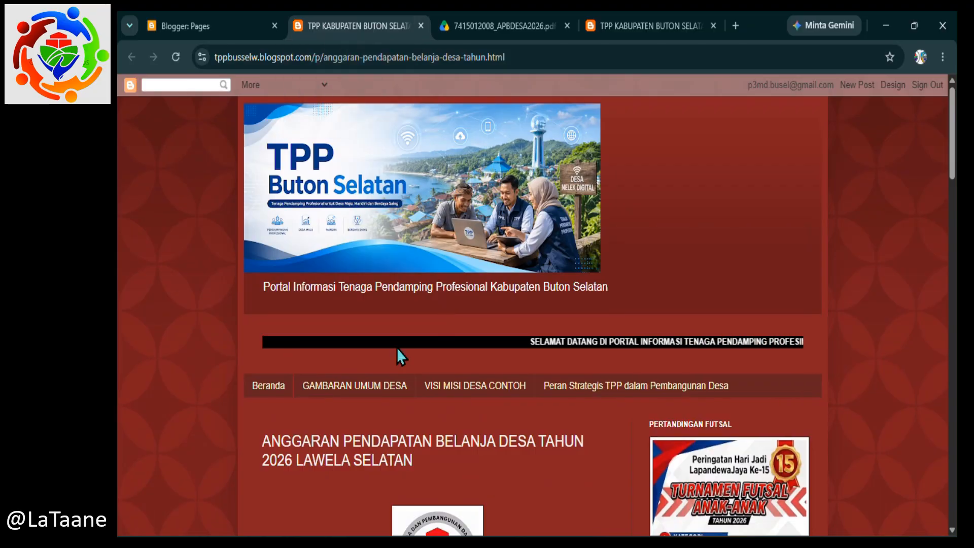
click(267, 390)
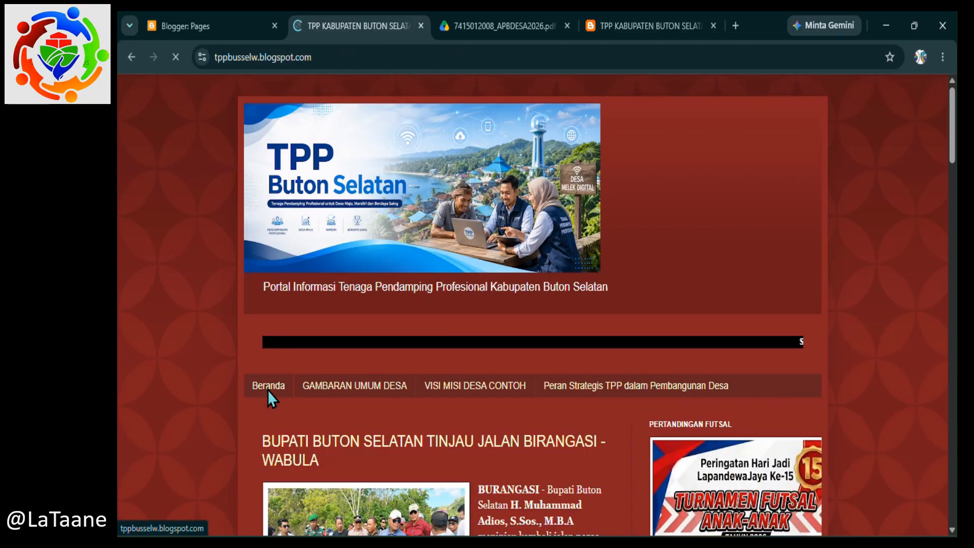
click(592, 387)
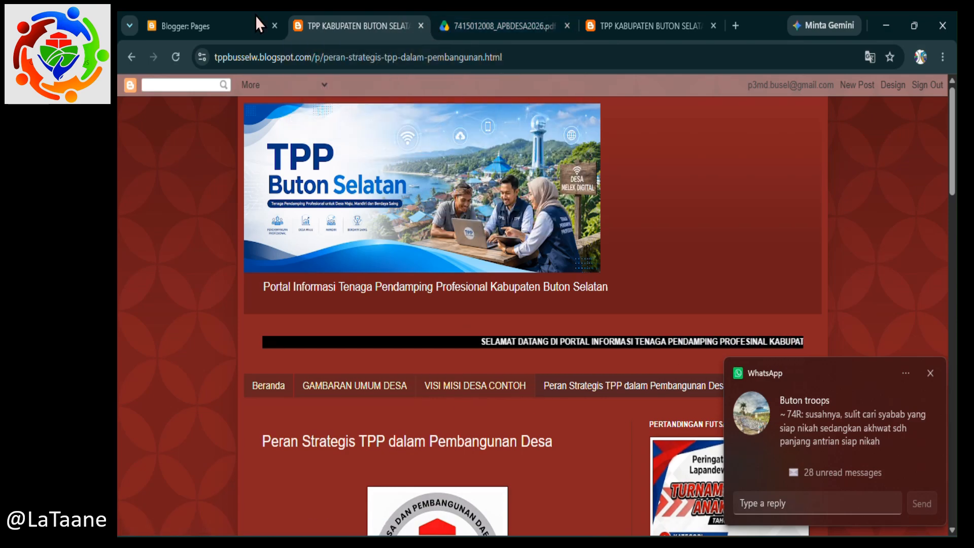
Go to the Blogger layout and review the Header gadget's title, description, image and placement settings without saving.
click(206, 27)
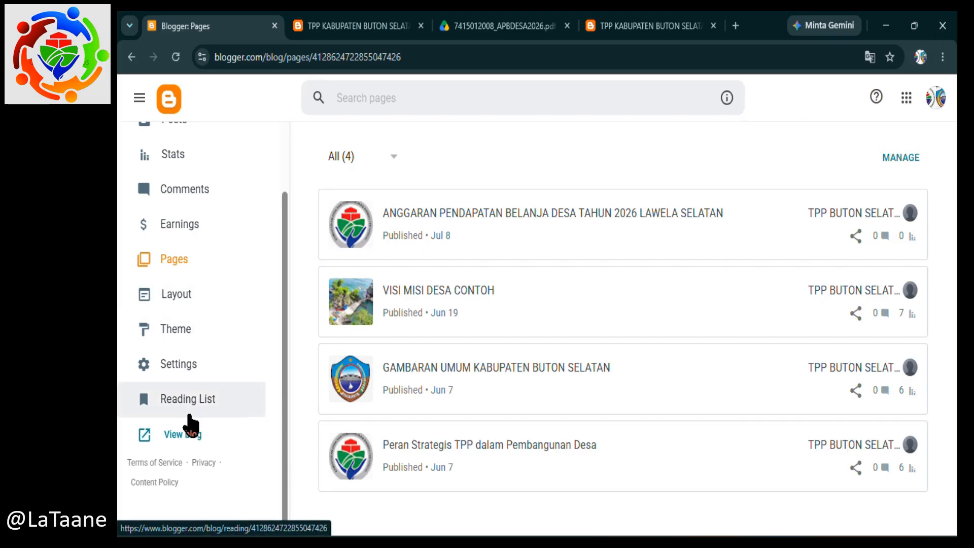
click(172, 296)
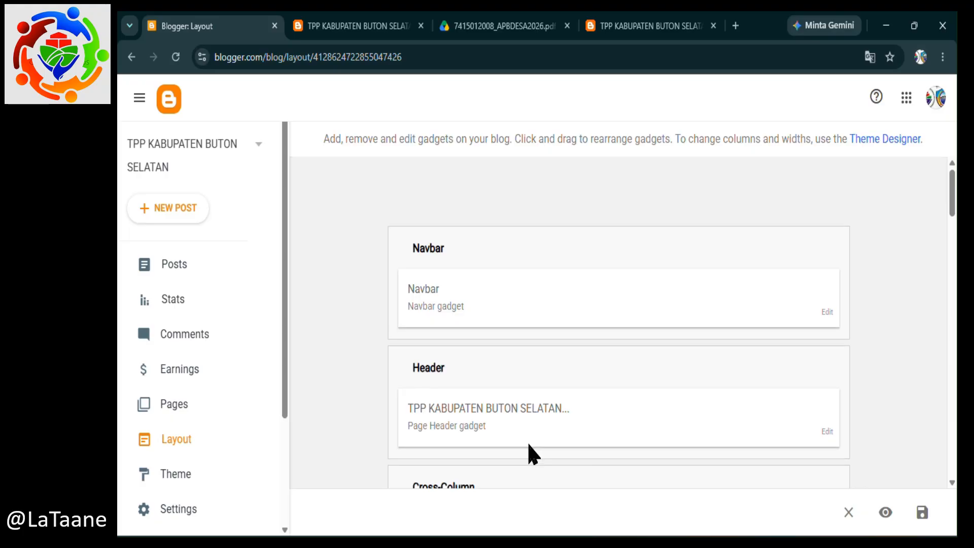
scroll(528, 442, down, 1)
scroll(527, 443, down, 1)
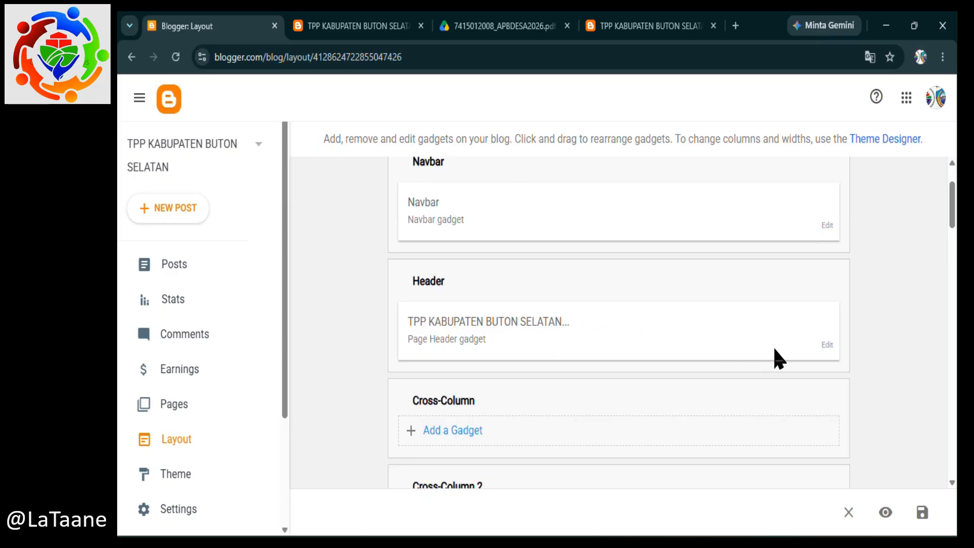
click(827, 345)
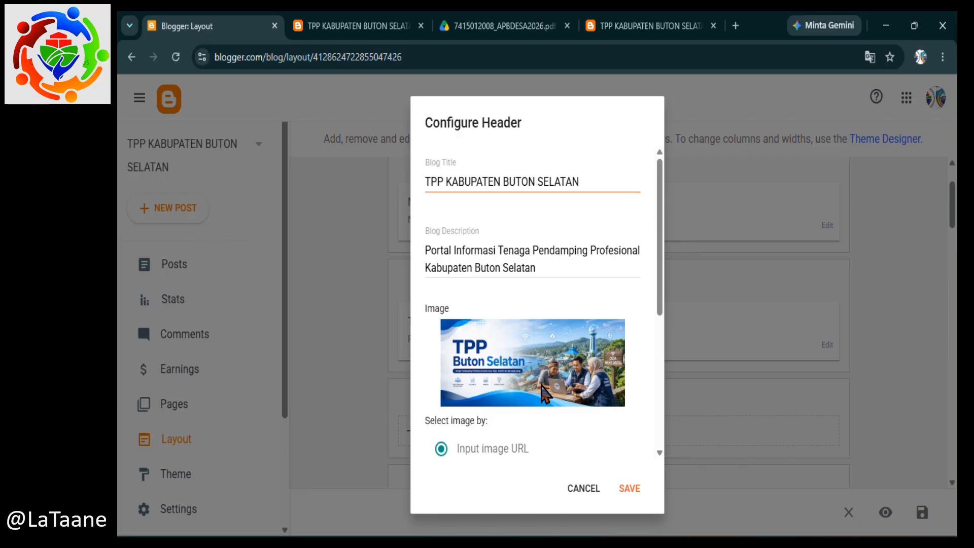
click(581, 489)
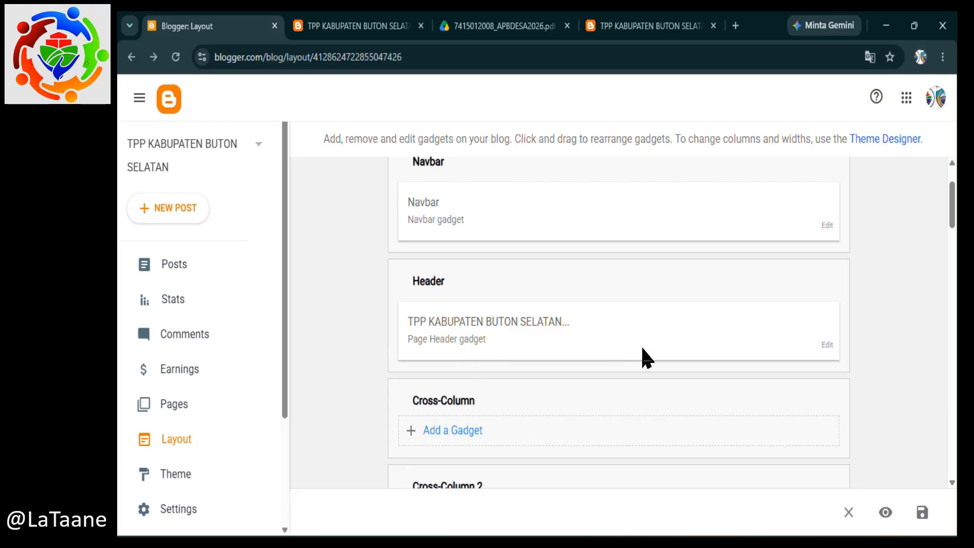
click(827, 345)
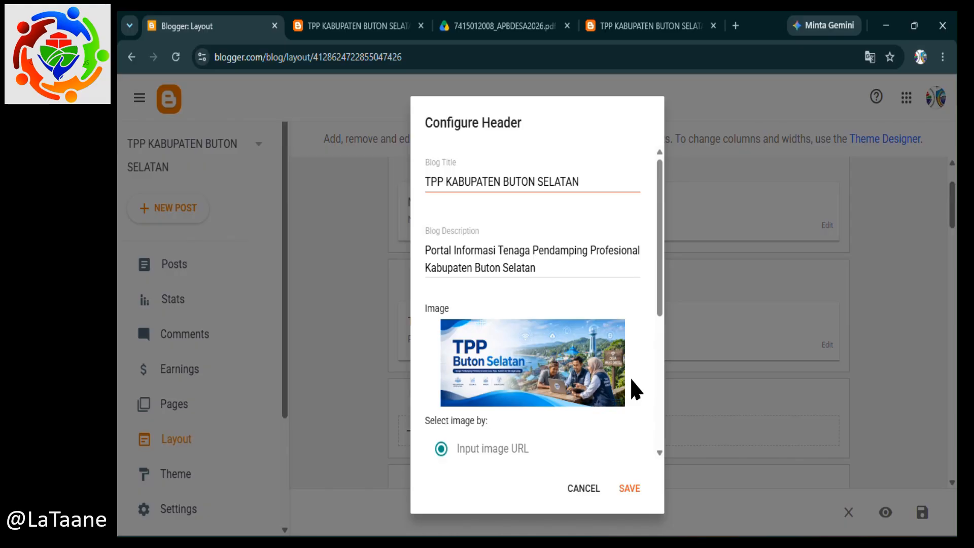
scroll(632, 381, down, 2)
scroll(632, 381, down, 3)
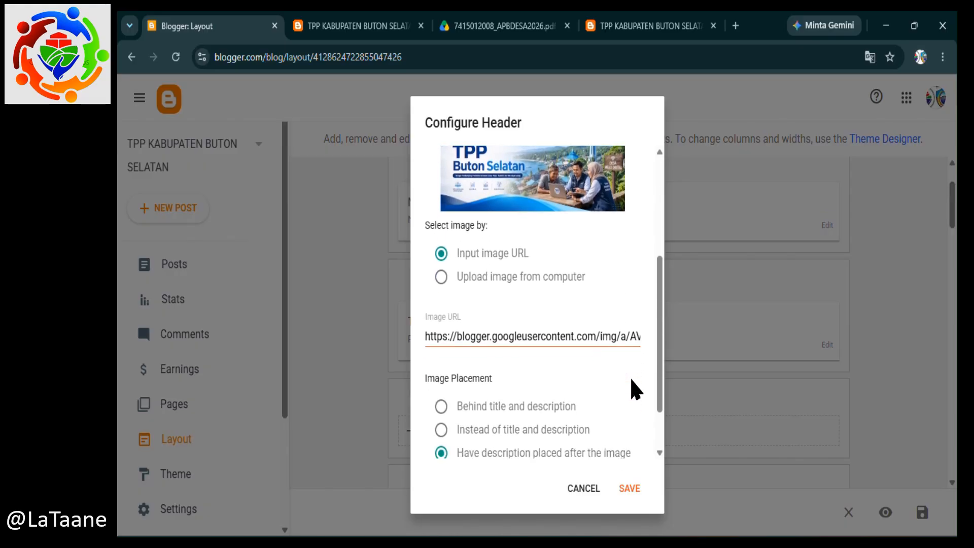
scroll(632, 381, down, 1)
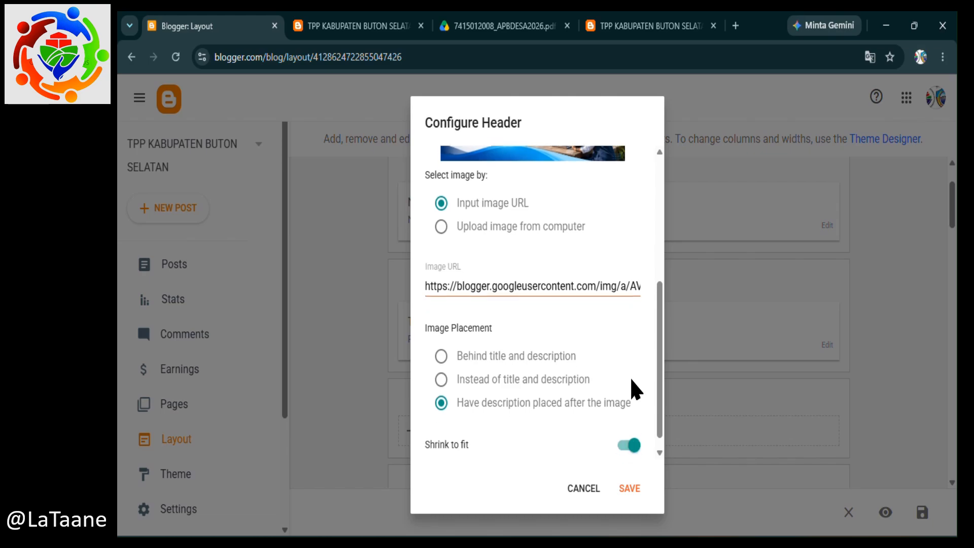
click(580, 490)
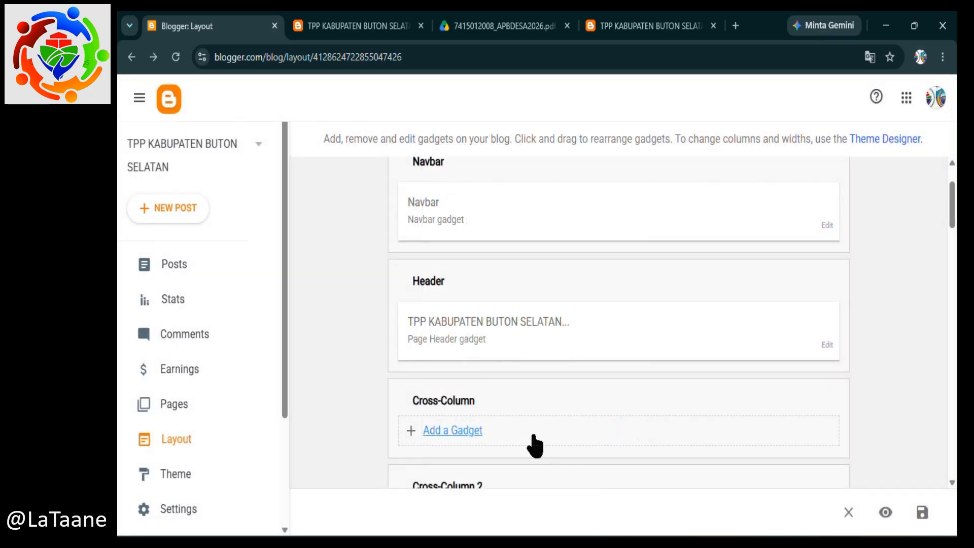
Edit the Pages gadget in Cross-Column 2 and rename its "GAMBARAN UMUM DESA" entry to "GAMBARAN UMUM".
scroll(522, 446, down, 2)
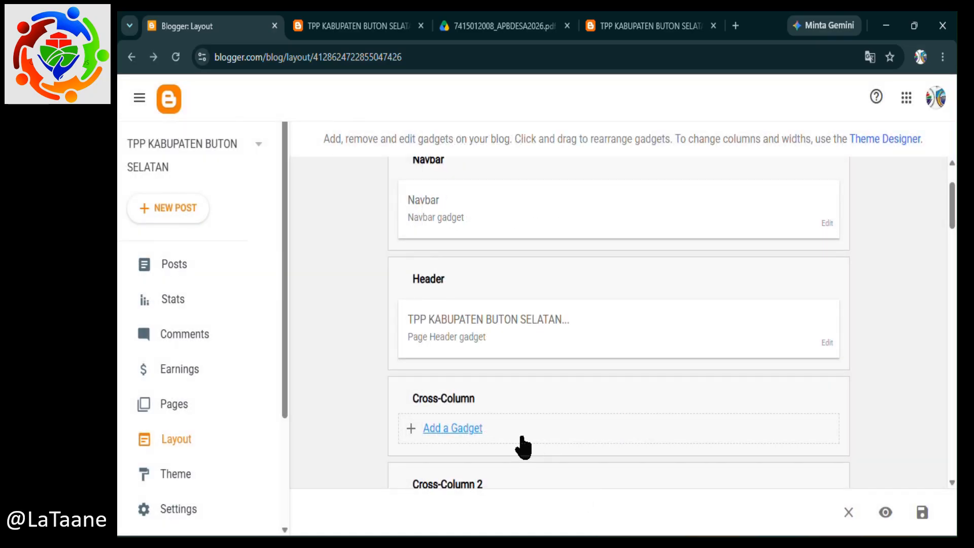
scroll(522, 437, down, 1)
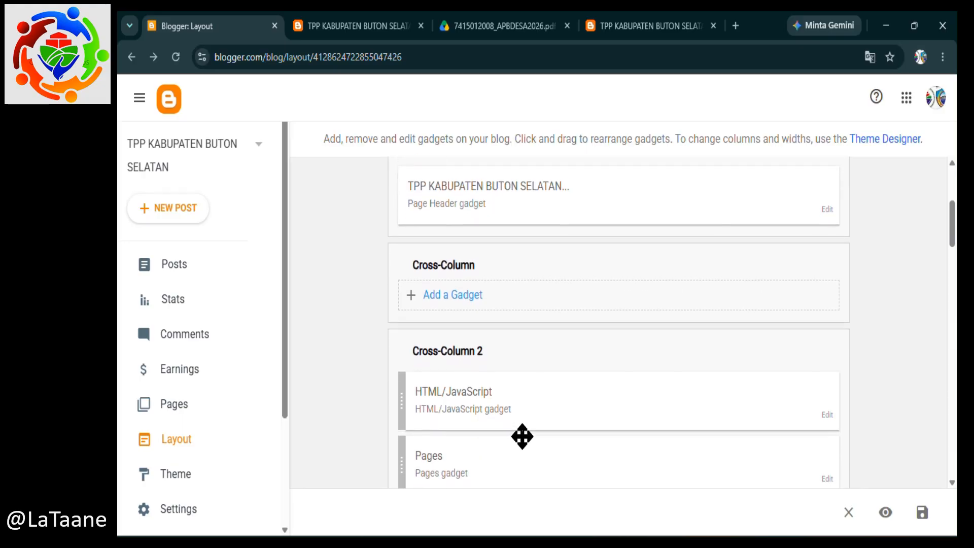
scroll(523, 436, down, 1)
scroll(522, 437, down, 1)
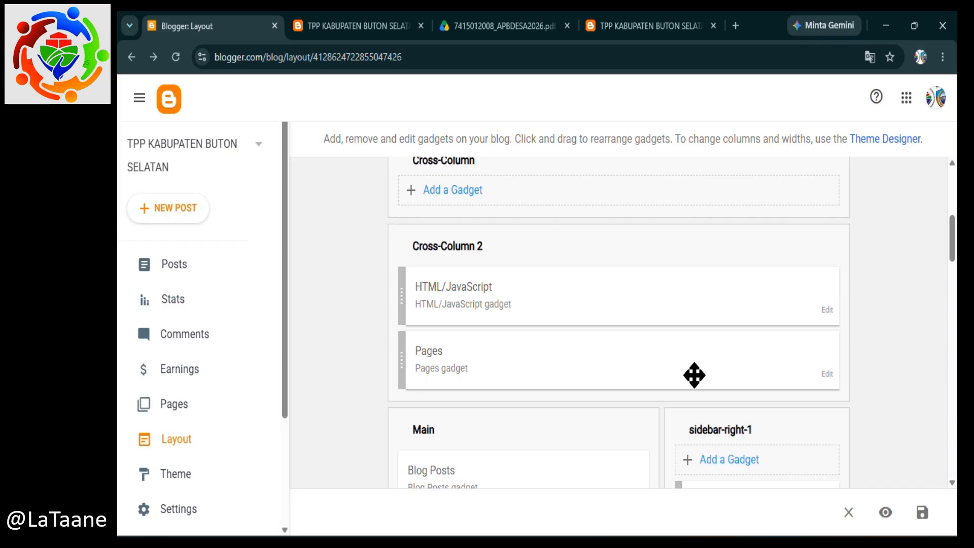
click(827, 375)
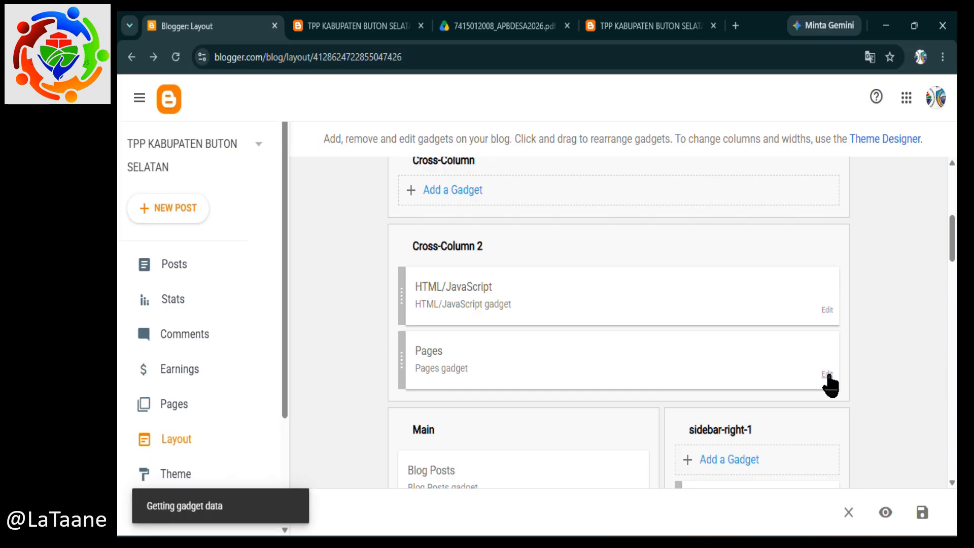
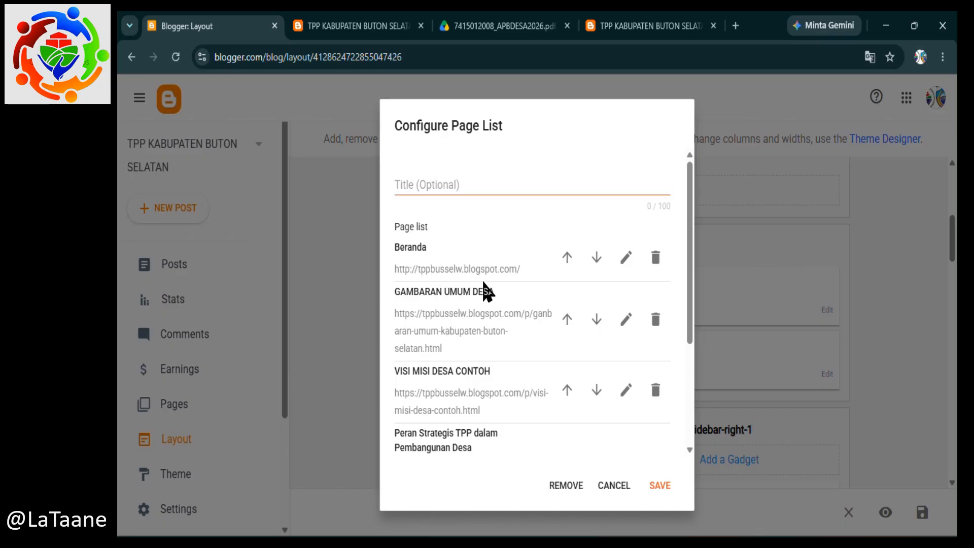
click(626, 318)
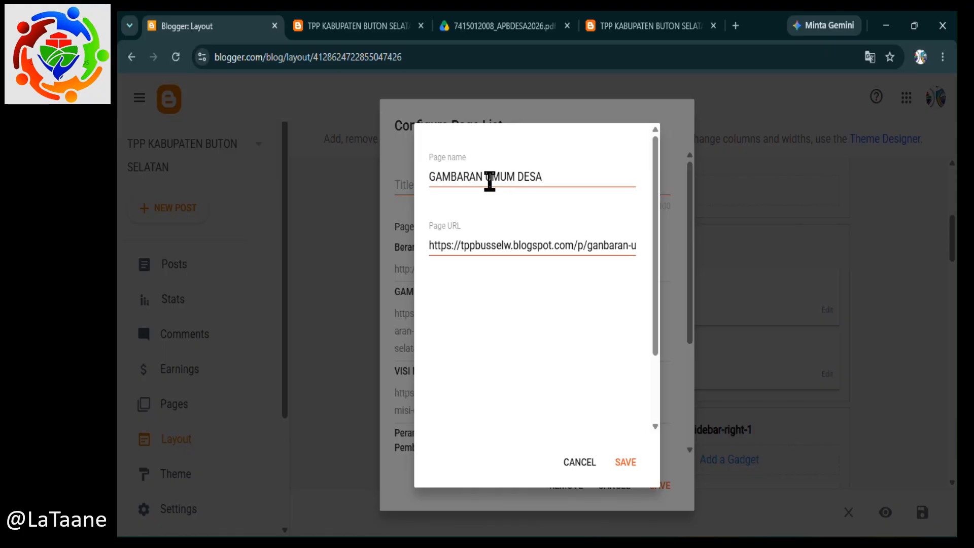
click(517, 174)
key(shift+End)
key(BackSpace)
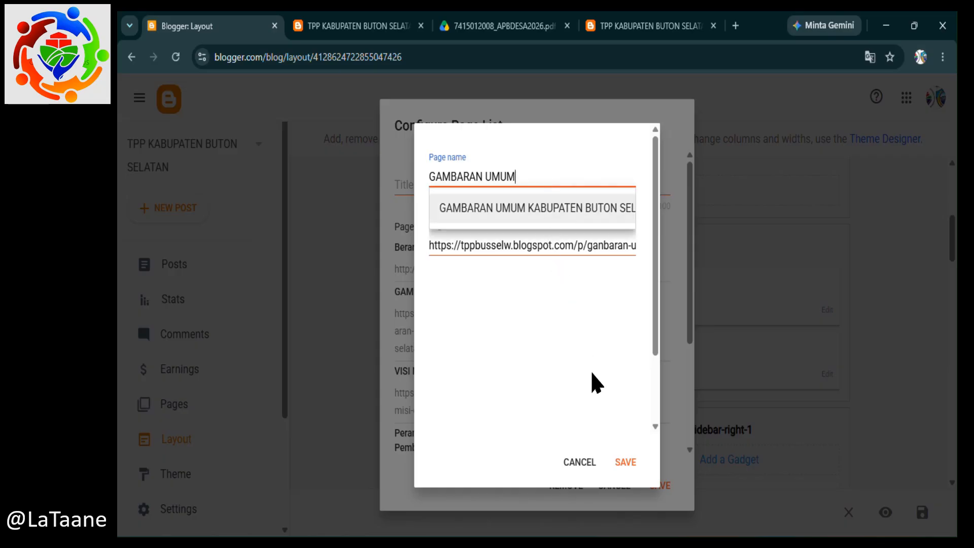
click(627, 462)
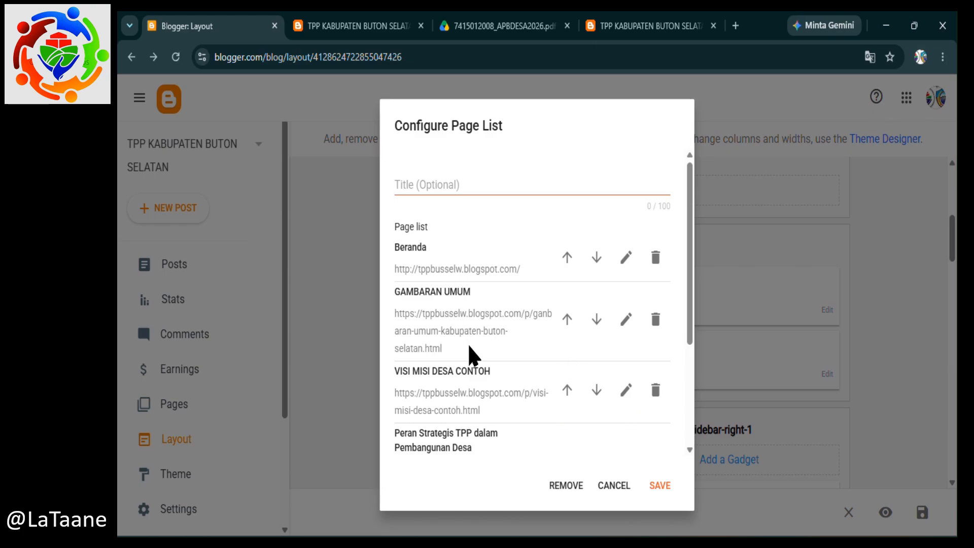
Rename the "VISI MISI DESA CONTOH" entry in the page list to "VISI MISI DESA".
scroll(468, 343, down, 1)
scroll(469, 347, down, 1)
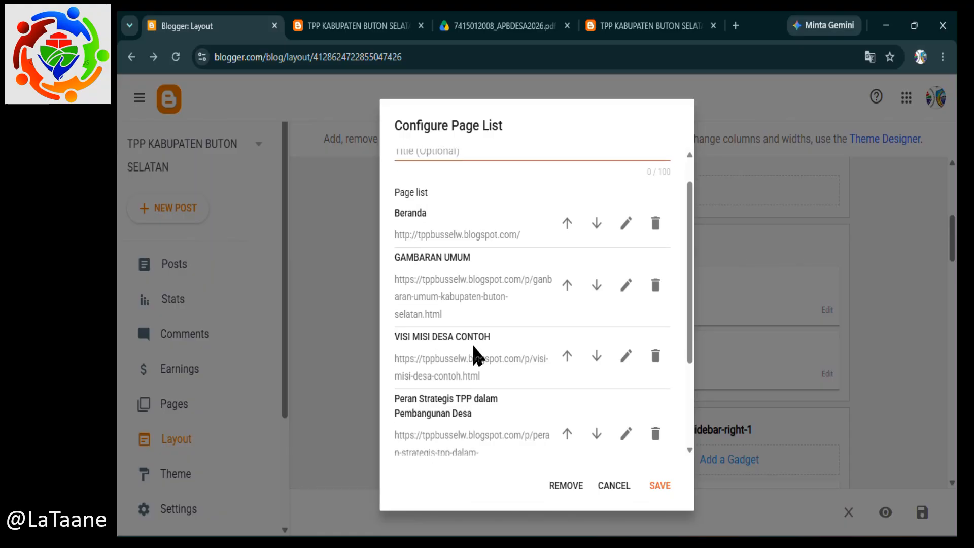
click(627, 356)
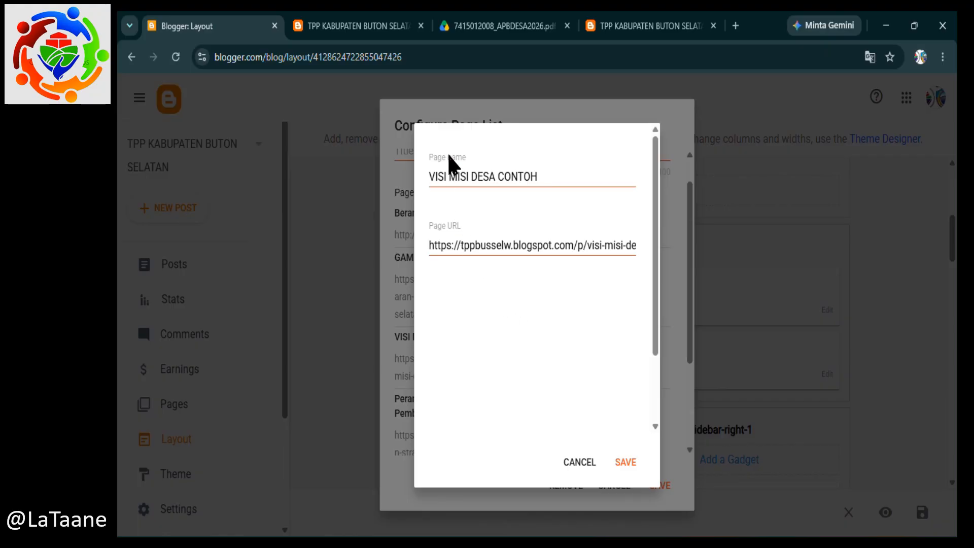
click(489, 176)
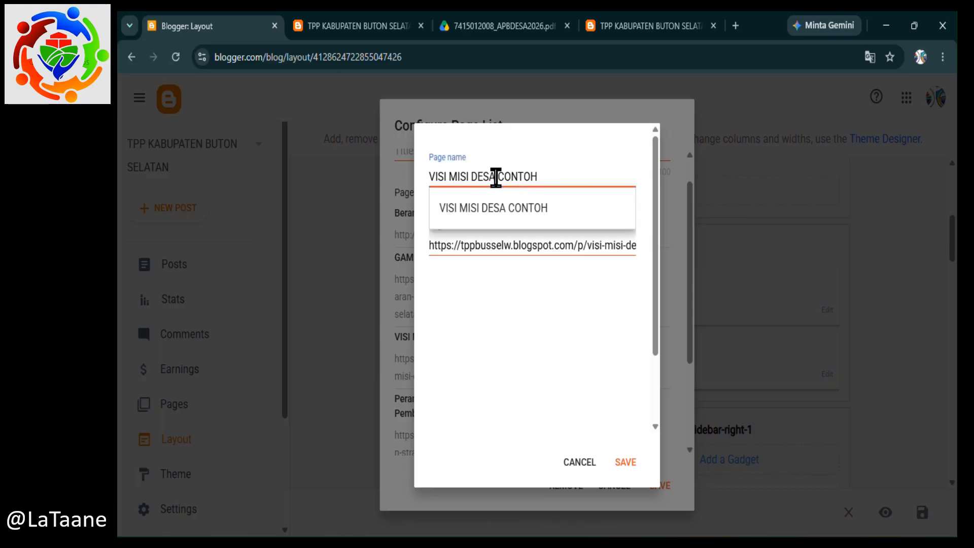
key(BackSpace)
key(BackSpace)
key(BackSpace)
key(BackSpace)
key(BackSpace)
key(BackSpace)
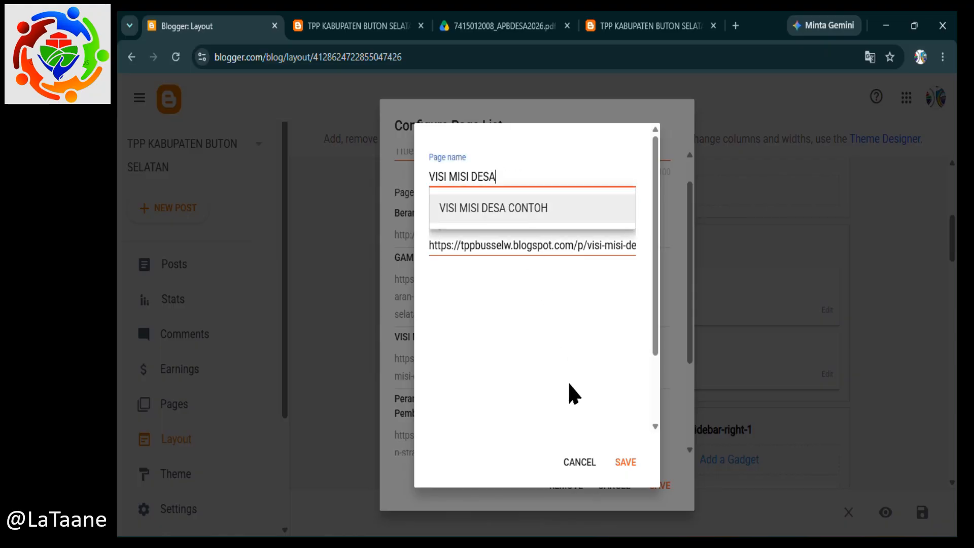
click(624, 461)
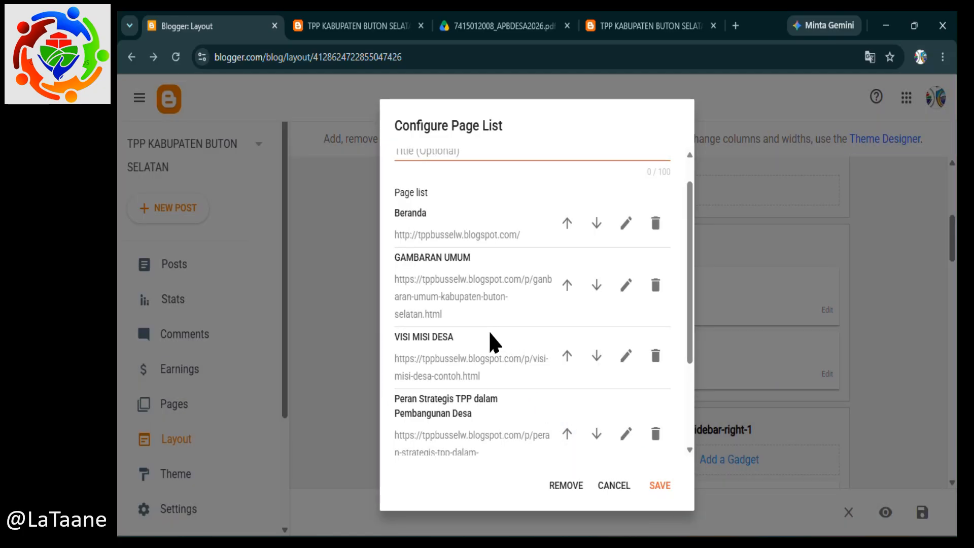
Delete the "Peran Strategis TPP dalam Pembangunan Desa" entry from the page list.
scroll(482, 345, down, 2)
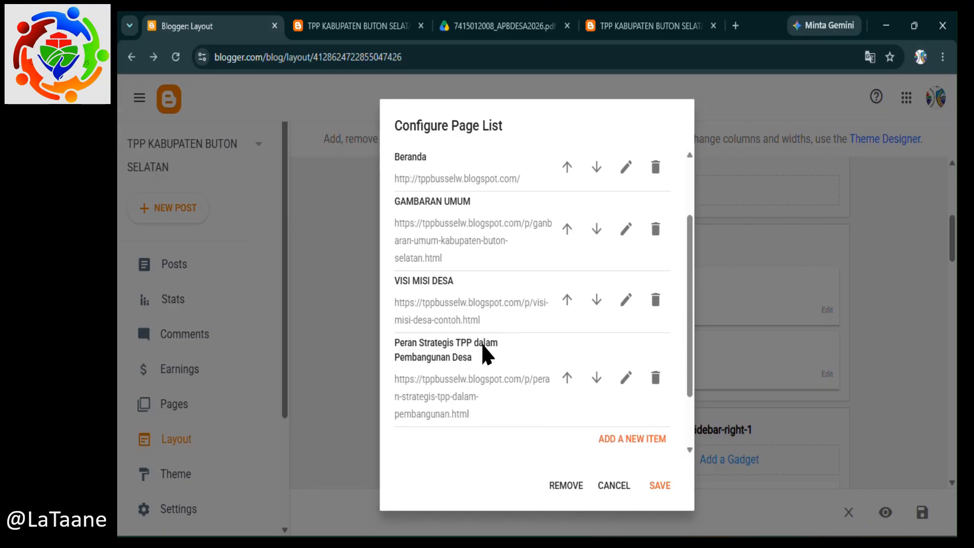
scroll(482, 345, down, 1)
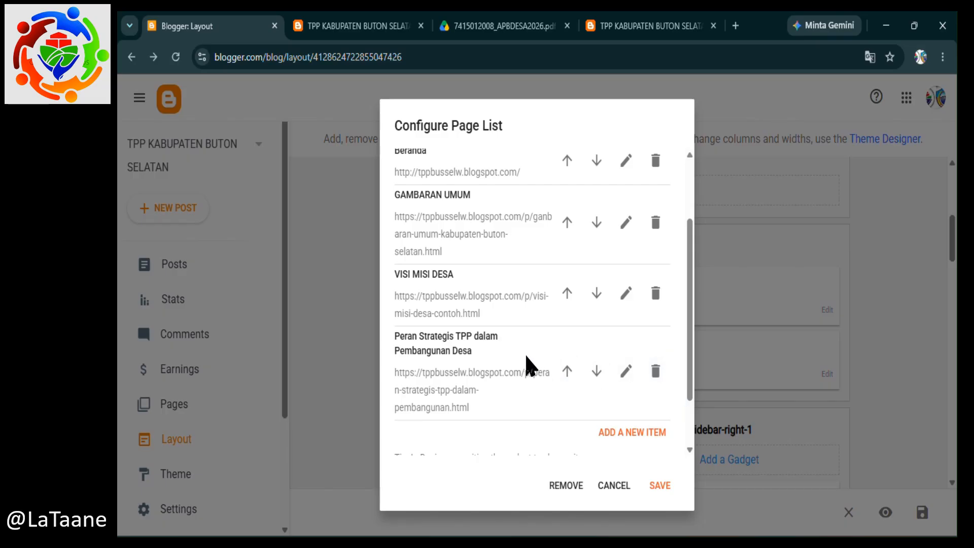
click(660, 373)
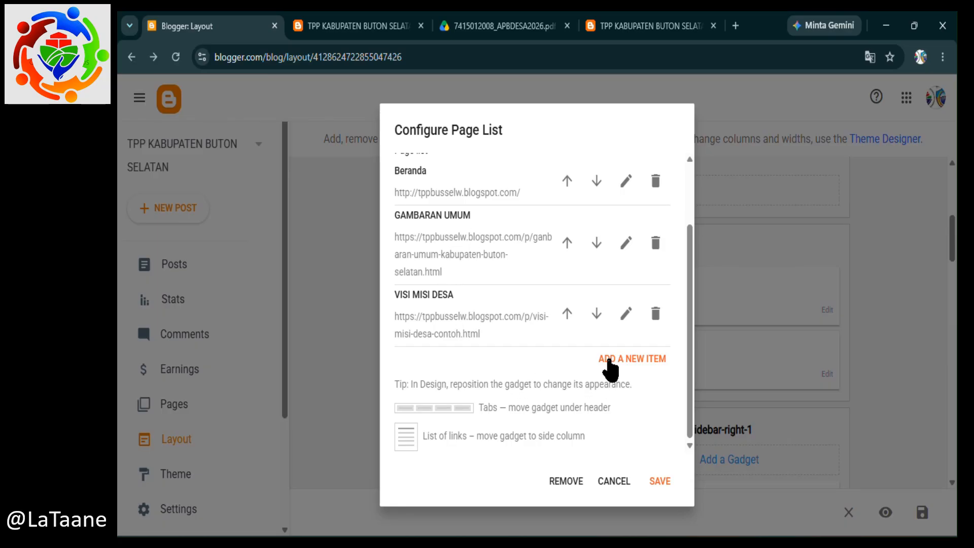
Add the existing "ANGGARAN PENDAPATAN BELANJA DESA" page to the list as "APBDES 2026", and save the Pages gadget and the layout.
click(609, 360)
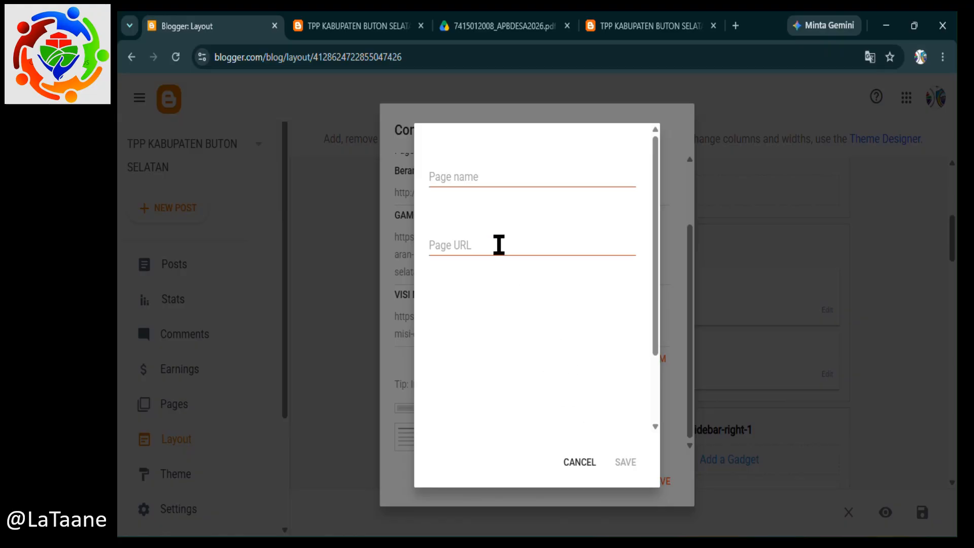
click(472, 244)
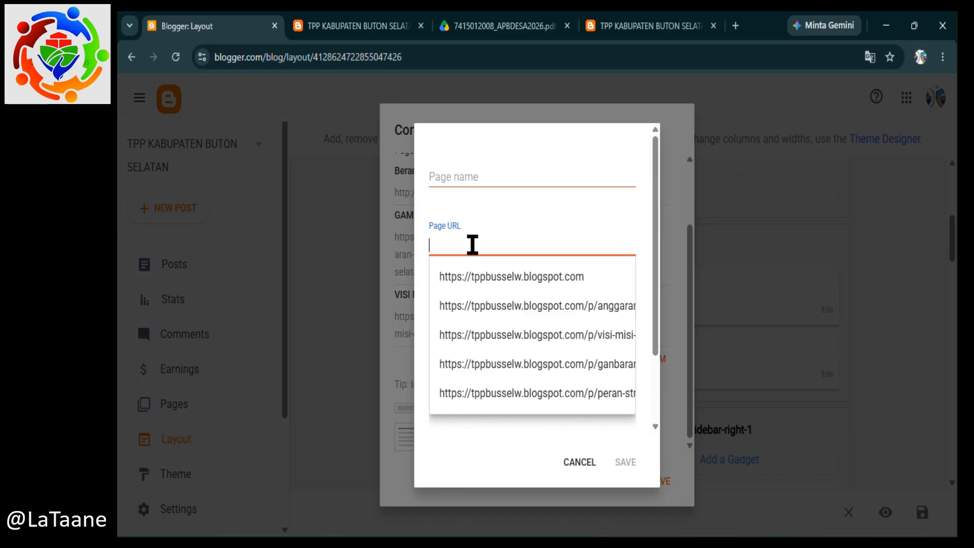
click(531, 307)
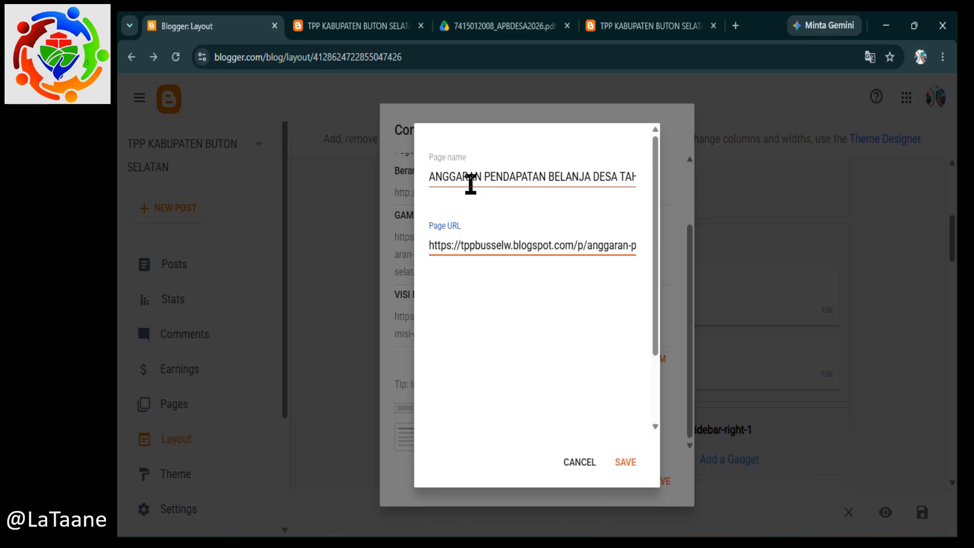
triple_click(450, 178)
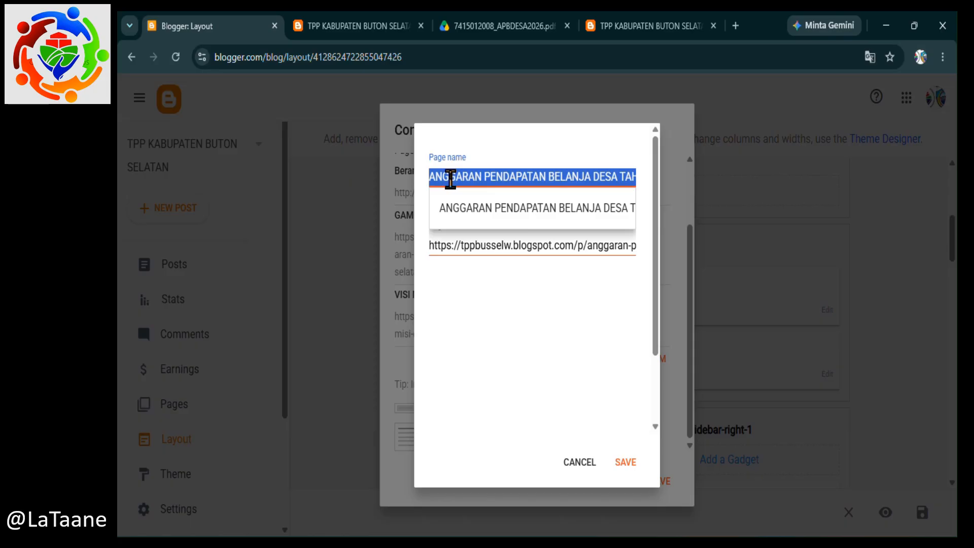
text(APB)
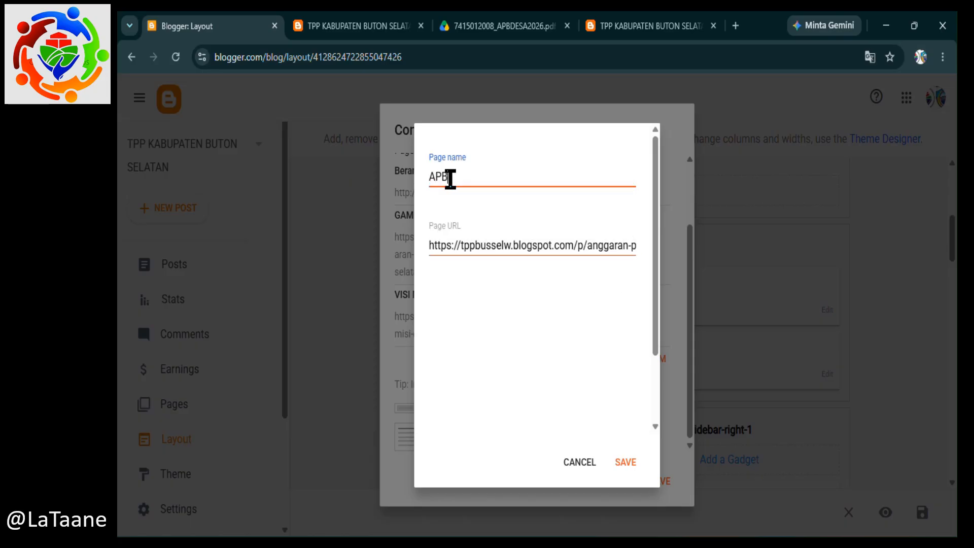
text(DES 2026)
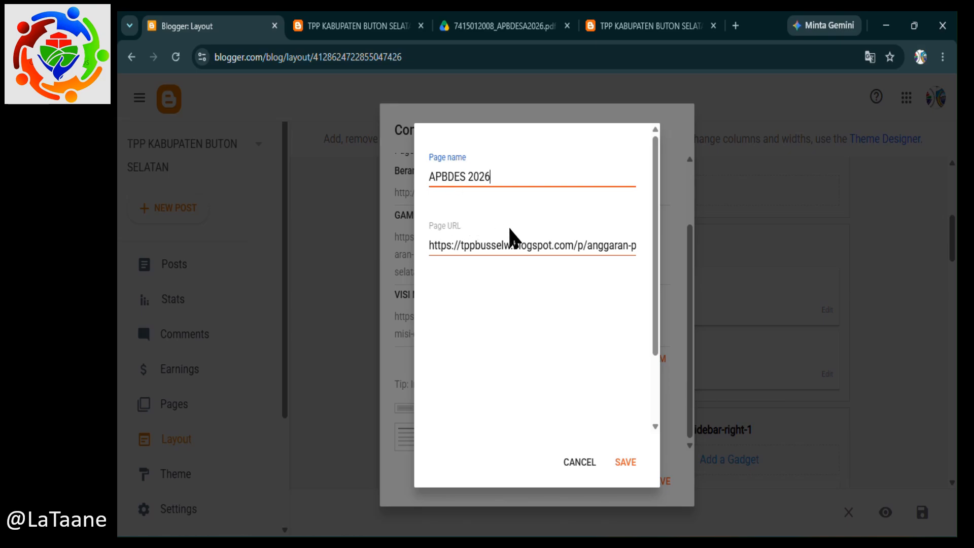
click(624, 468)
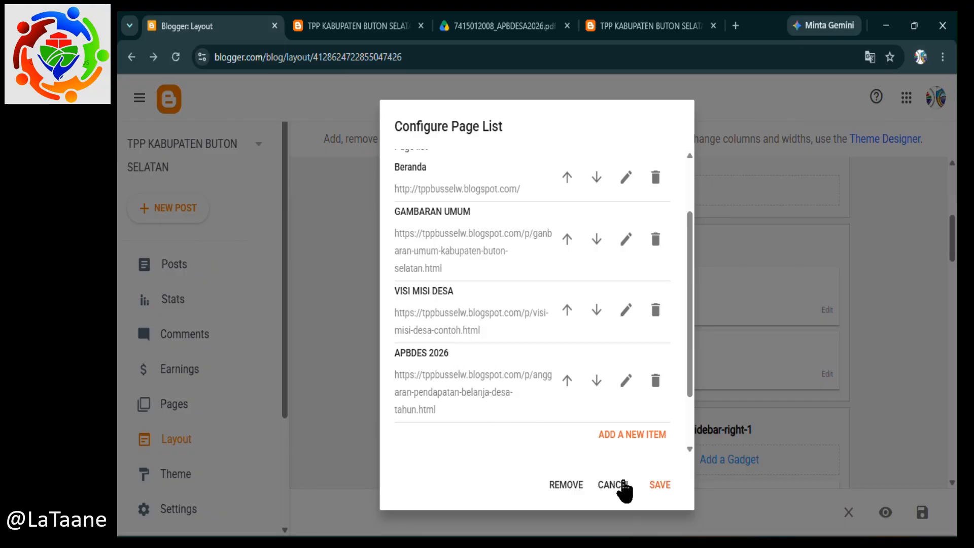
click(654, 485)
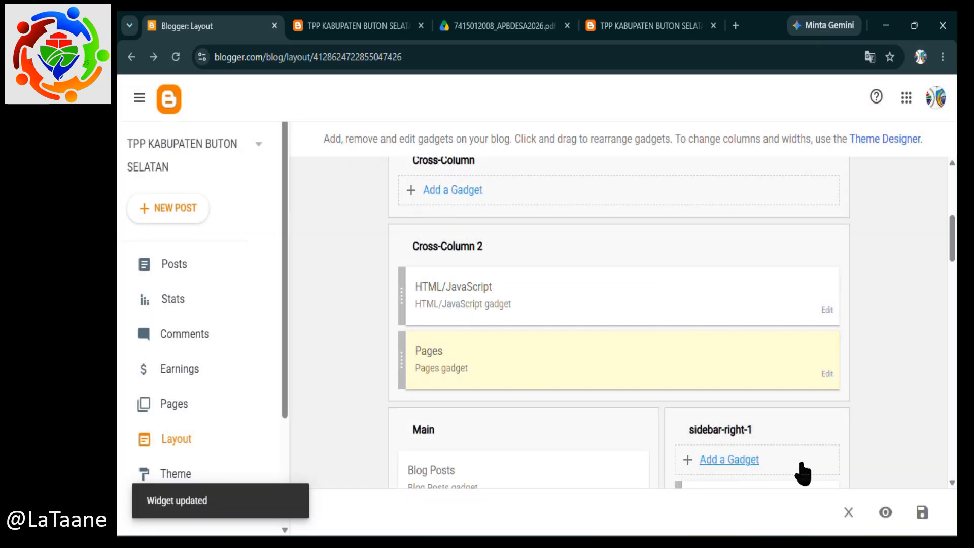
click(921, 513)
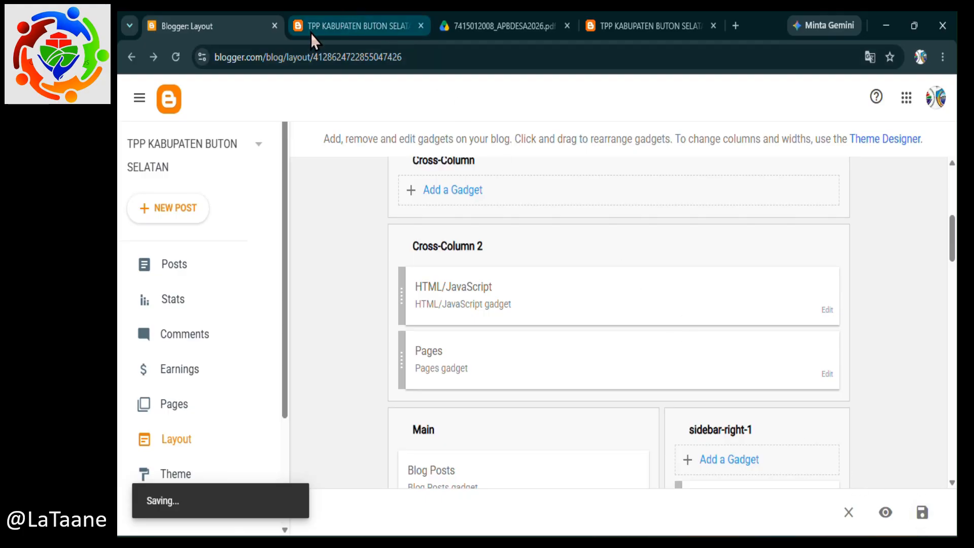
Reload the live blog and read through the page behind the APBDES 2026 menu entry down to its PDF link.
click(320, 19)
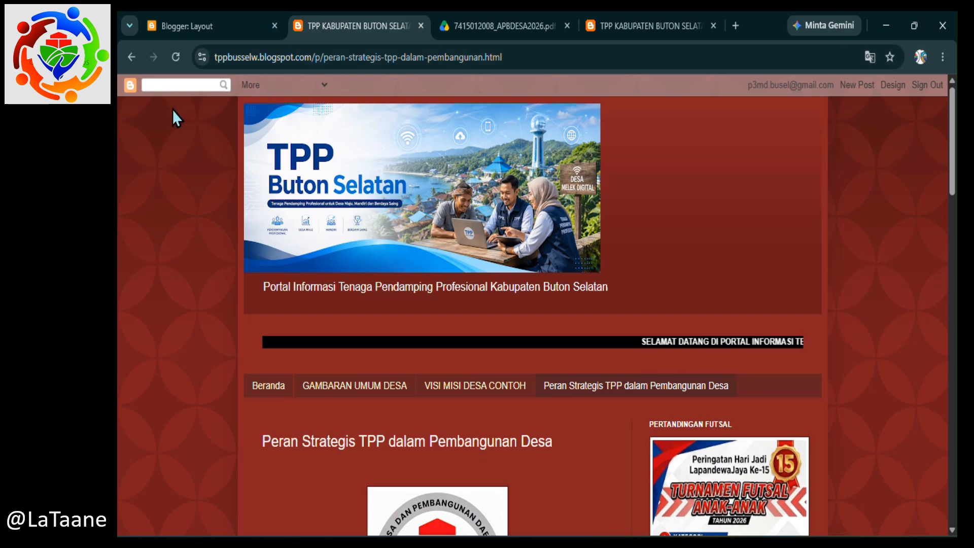
click(177, 56)
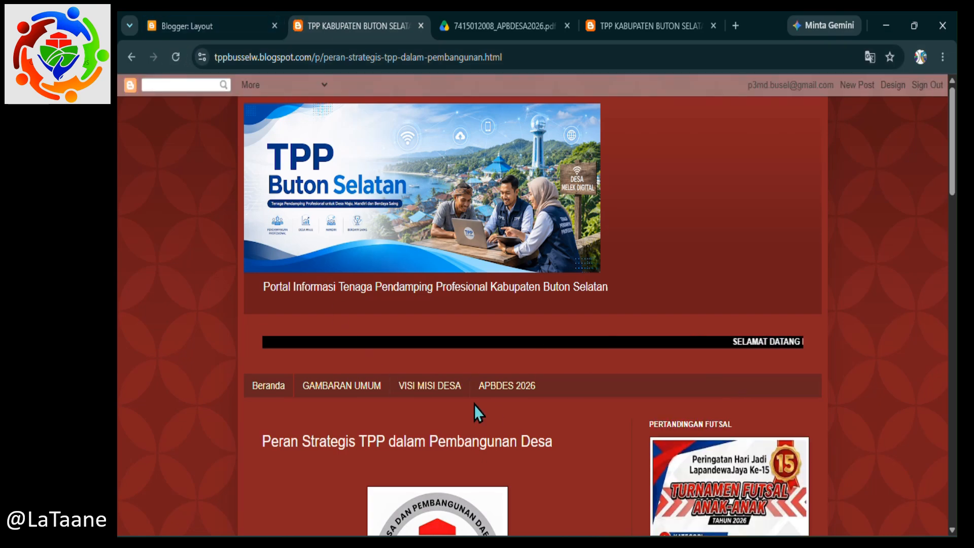
click(497, 389)
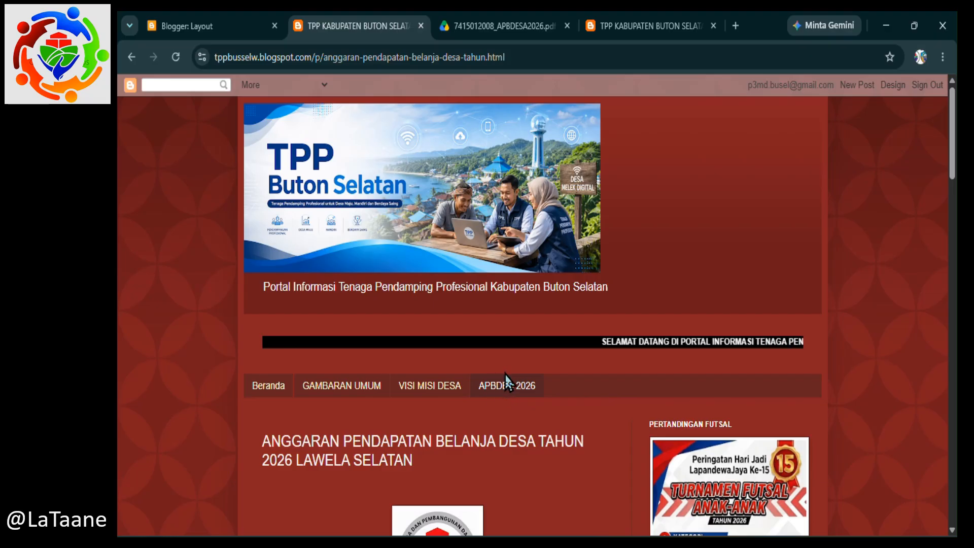
scroll(501, 414, down, 1)
scroll(500, 418, down, 2)
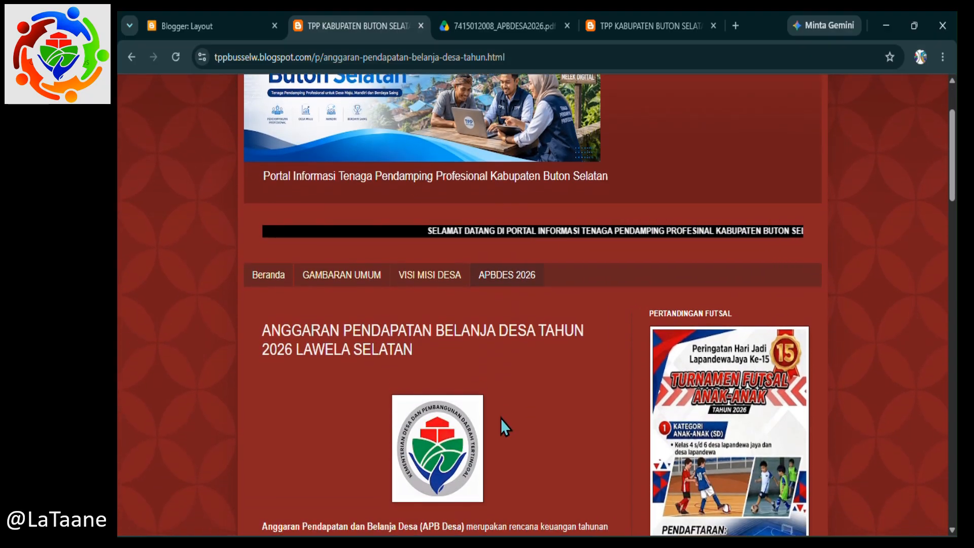
scroll(501, 419, down, 1)
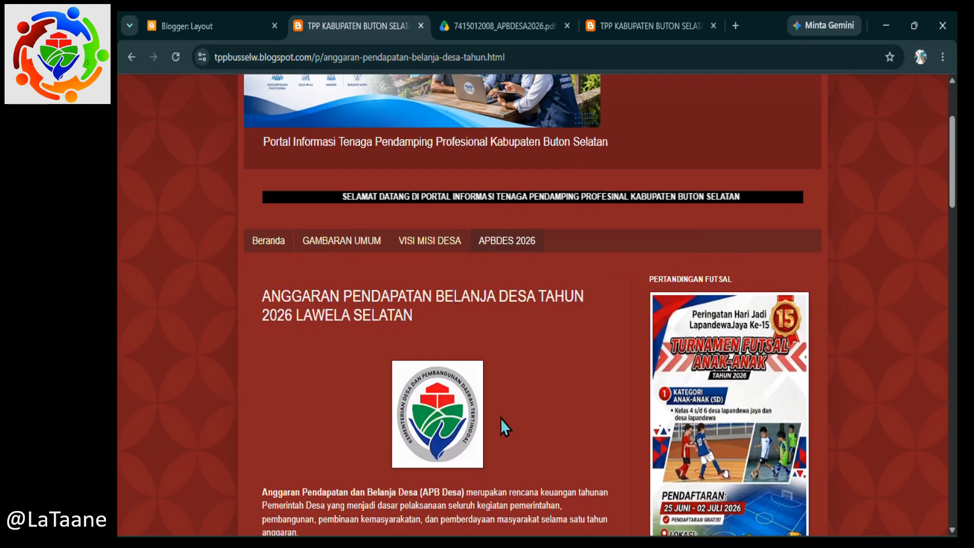
scroll(501, 418, down, 3)
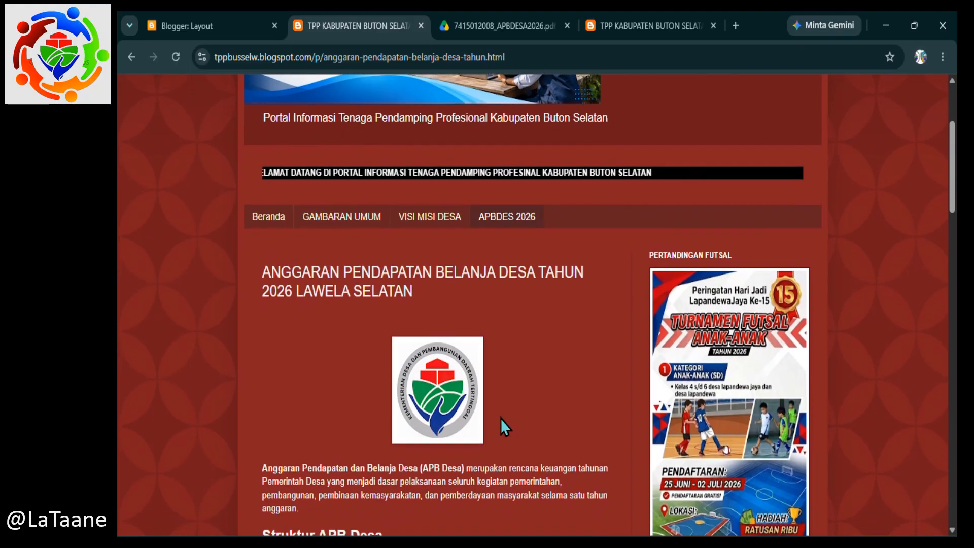
scroll(501, 417, down, 6)
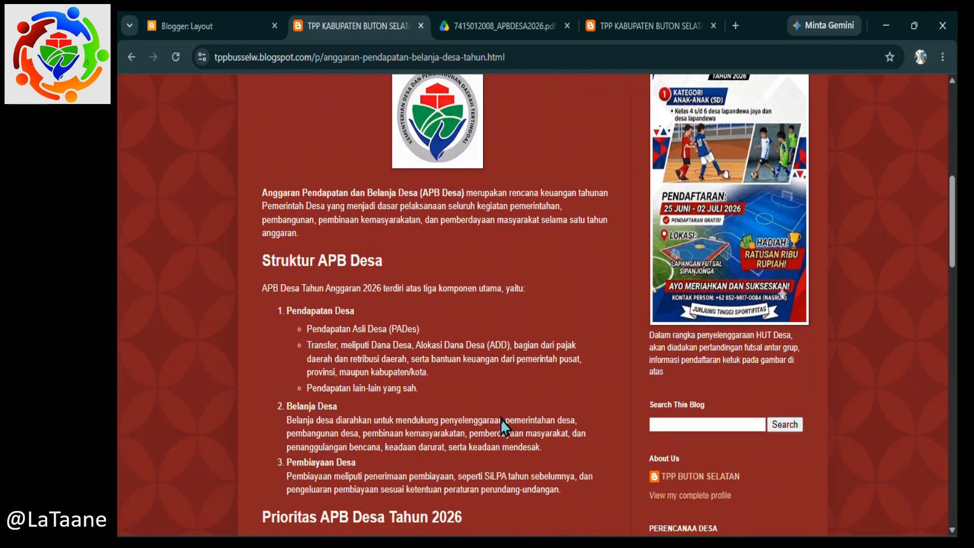
scroll(437, 441, down, 12)
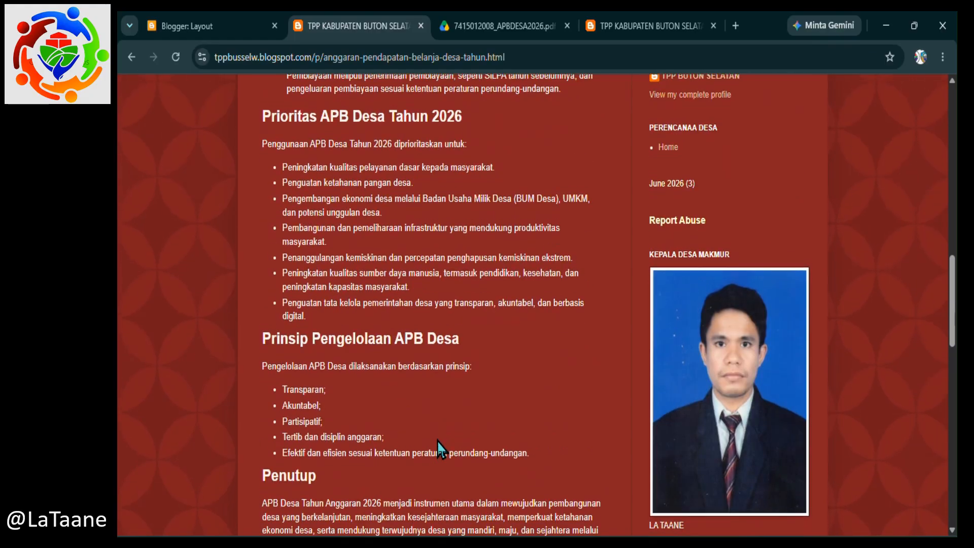
scroll(437, 440, down, 2)
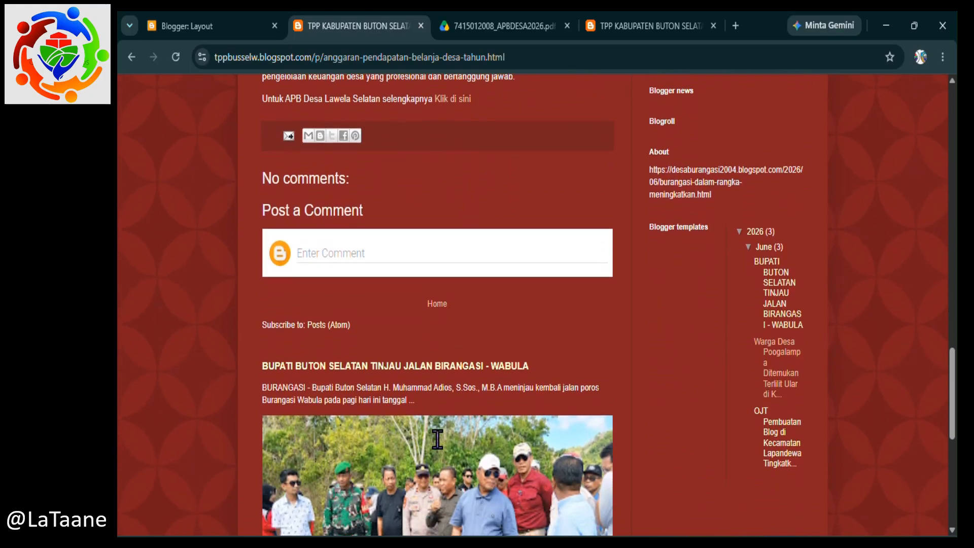
scroll(437, 441, up, 3)
scroll(438, 440, up, 2)
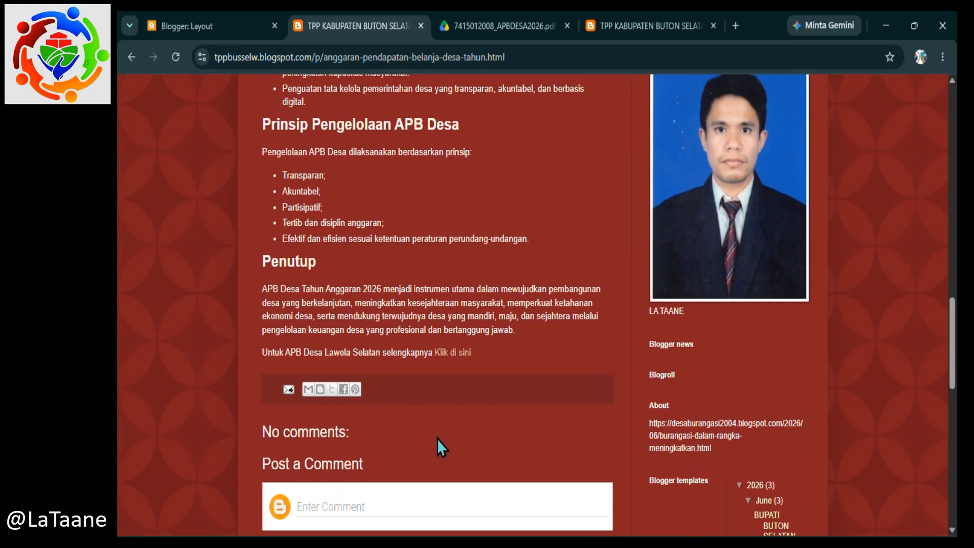
click(460, 353)
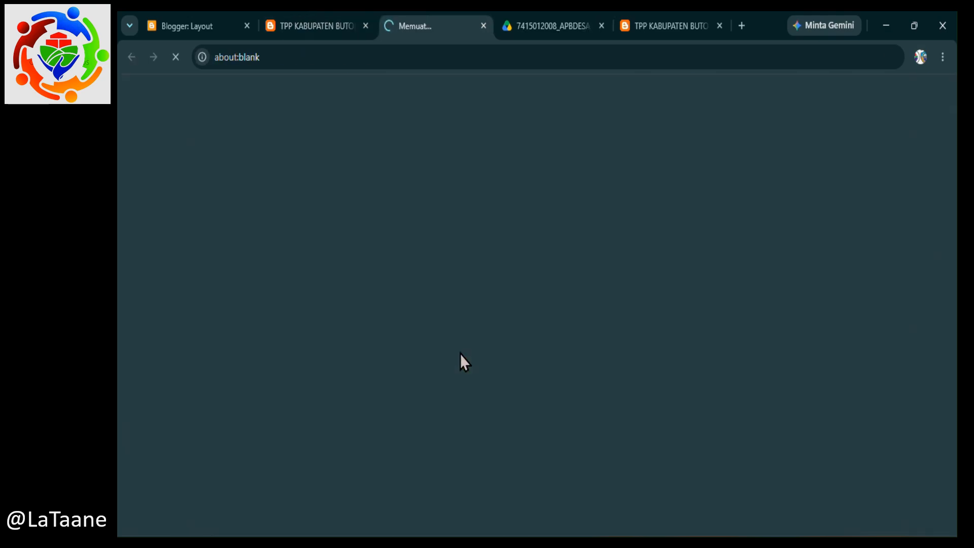
scroll(461, 351, down, 10)
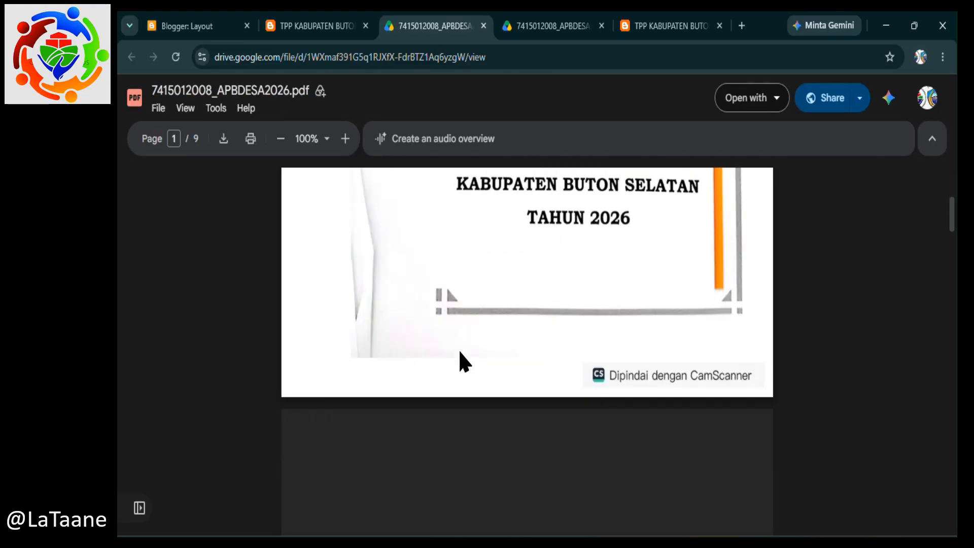
scroll(460, 354, down, 5)
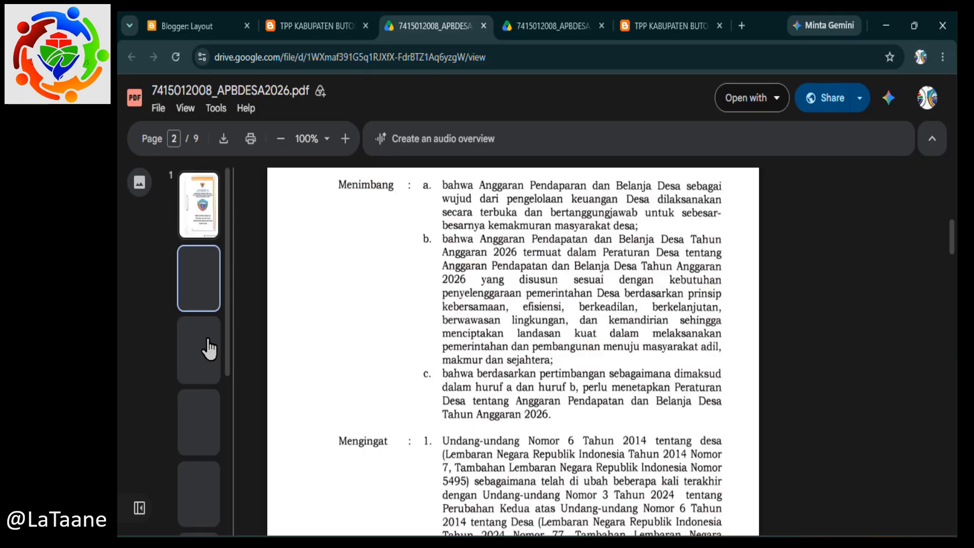
click(200, 350)
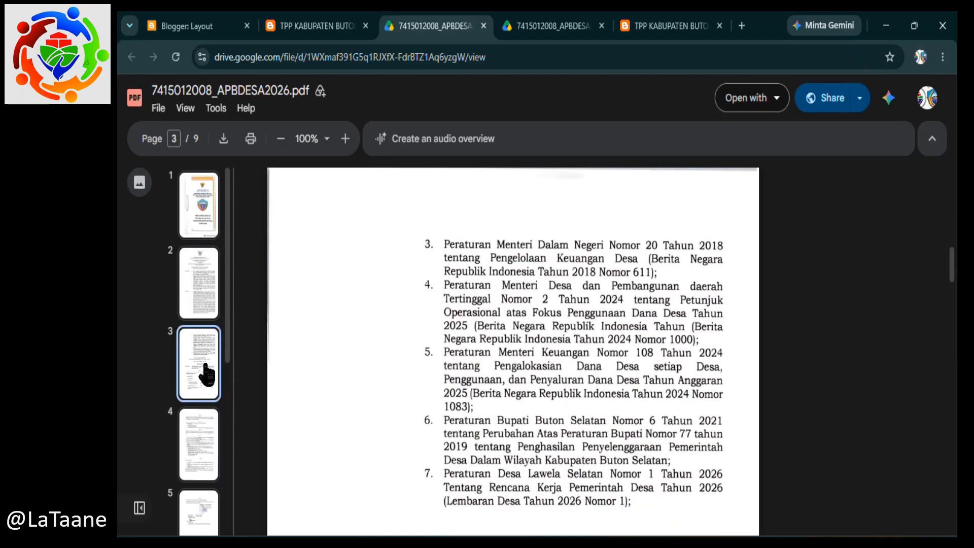
scroll(471, 343, down, 7)
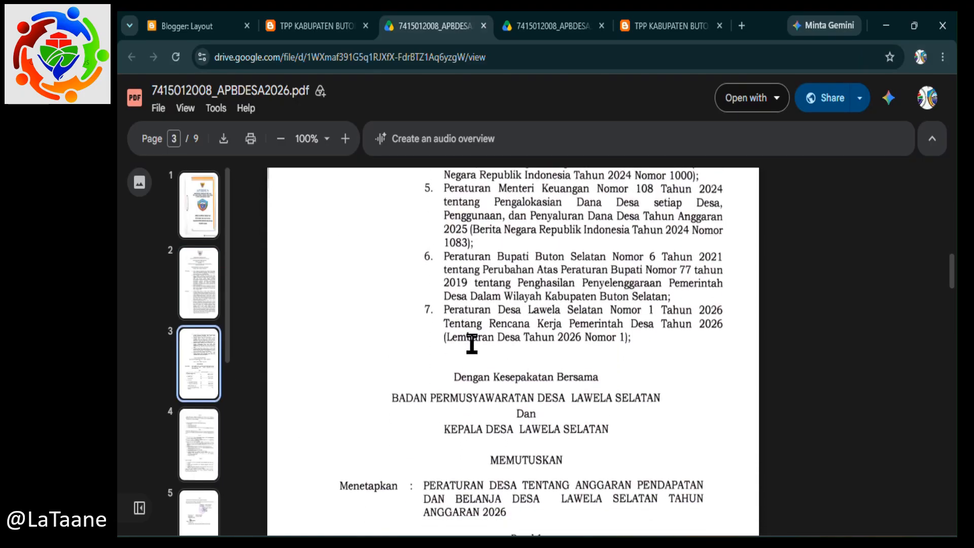
scroll(471, 344, down, 10)
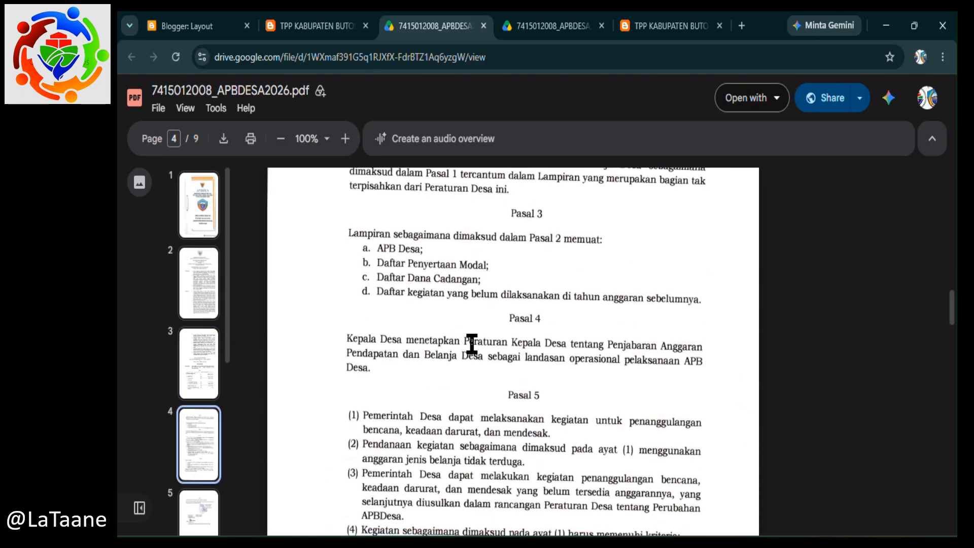
scroll(472, 344, down, 10)
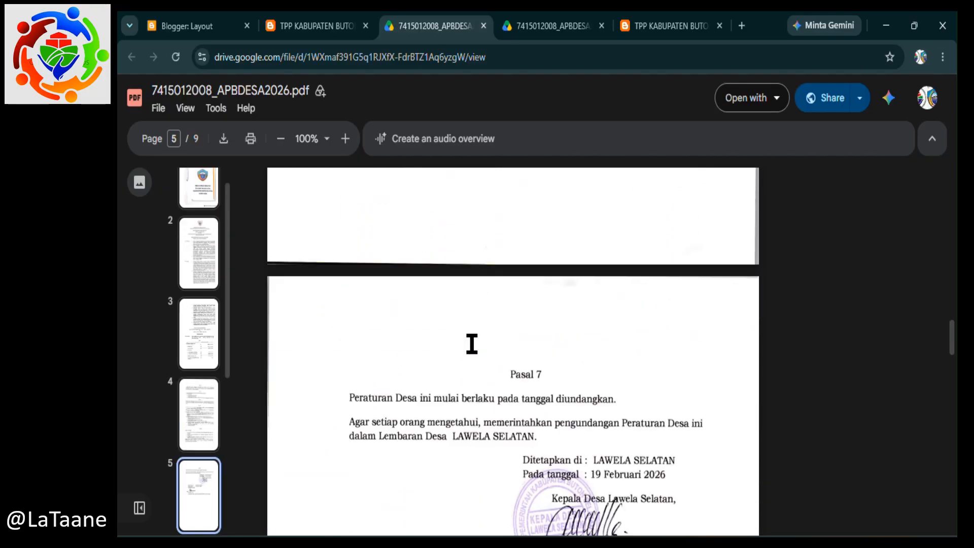
scroll(472, 344, down, 5)
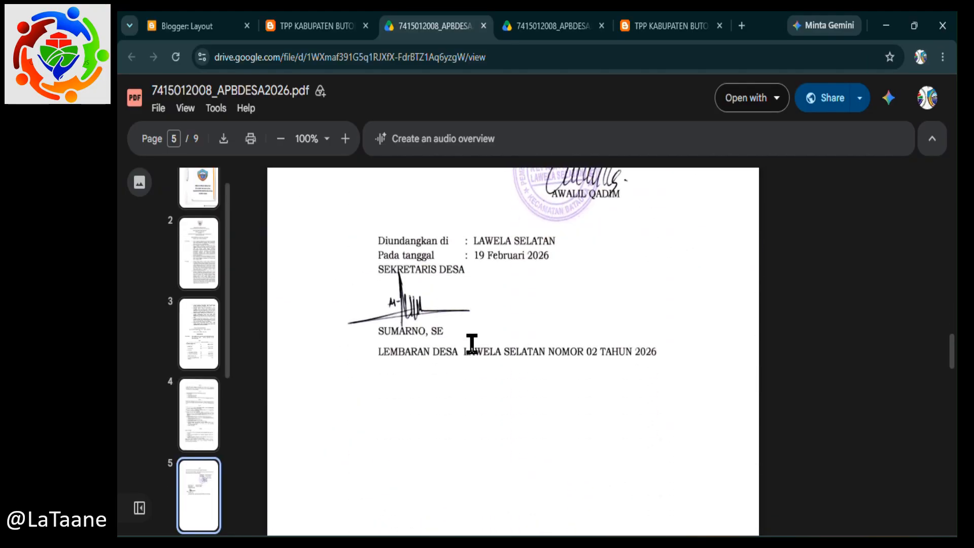
Examine the start of the budget appendix on page 6 of the APBDES PDF, and look back through the pages to the cover.
scroll(471, 344, down, 10)
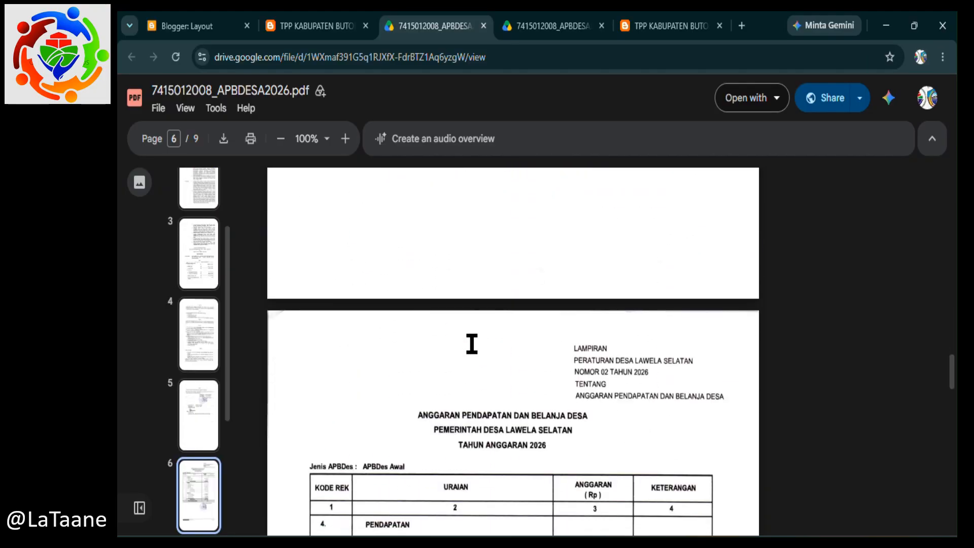
scroll(472, 344, down, 3)
scroll(471, 344, up, 10)
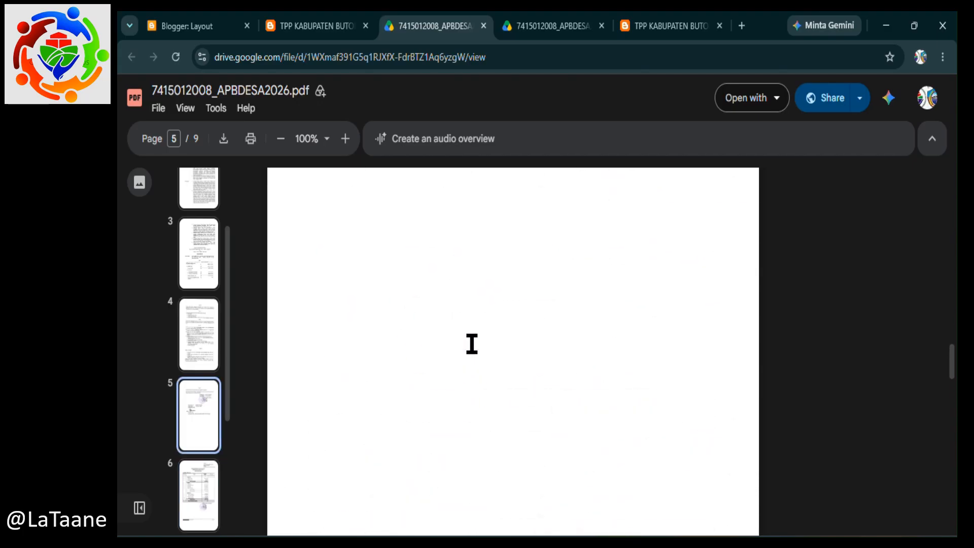
scroll(472, 344, up, 20)
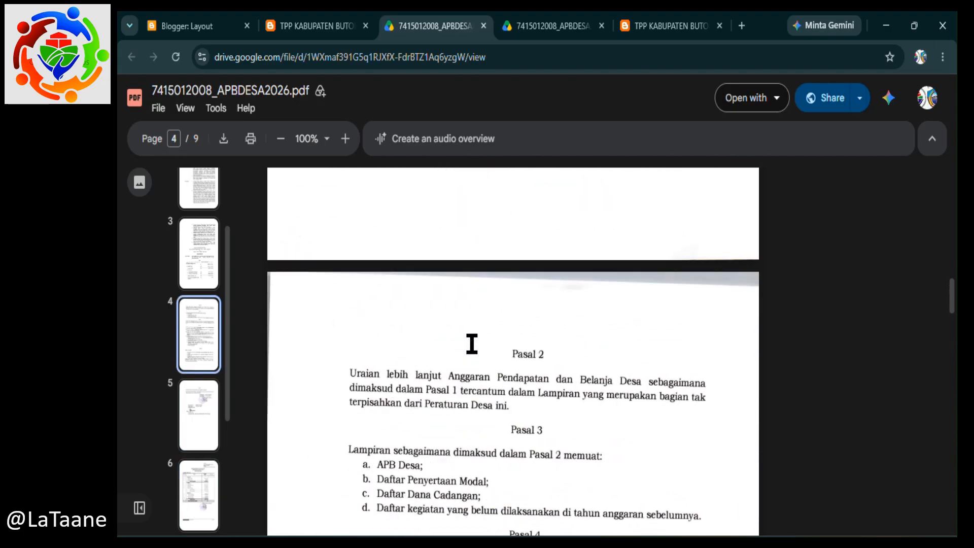
scroll(472, 344, up, 15)
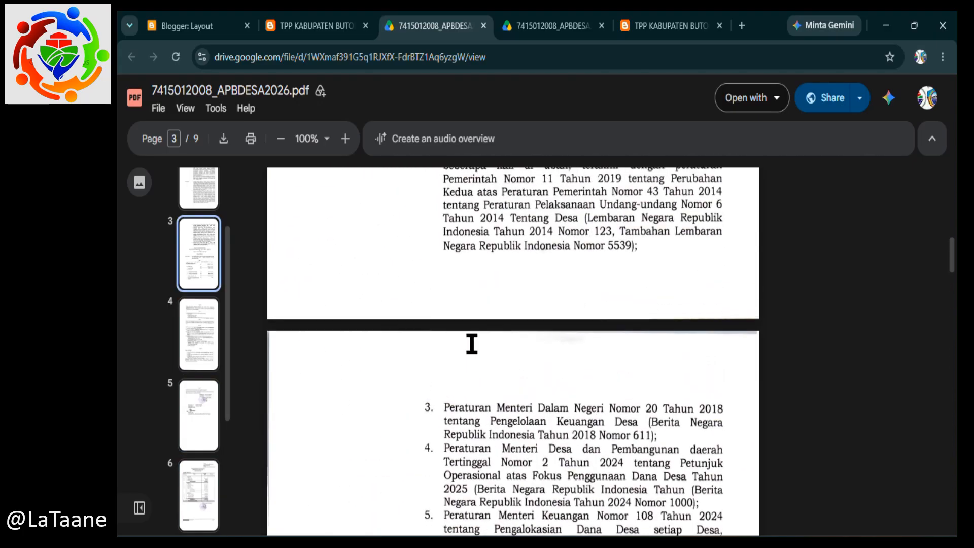
scroll(472, 344, up, 10)
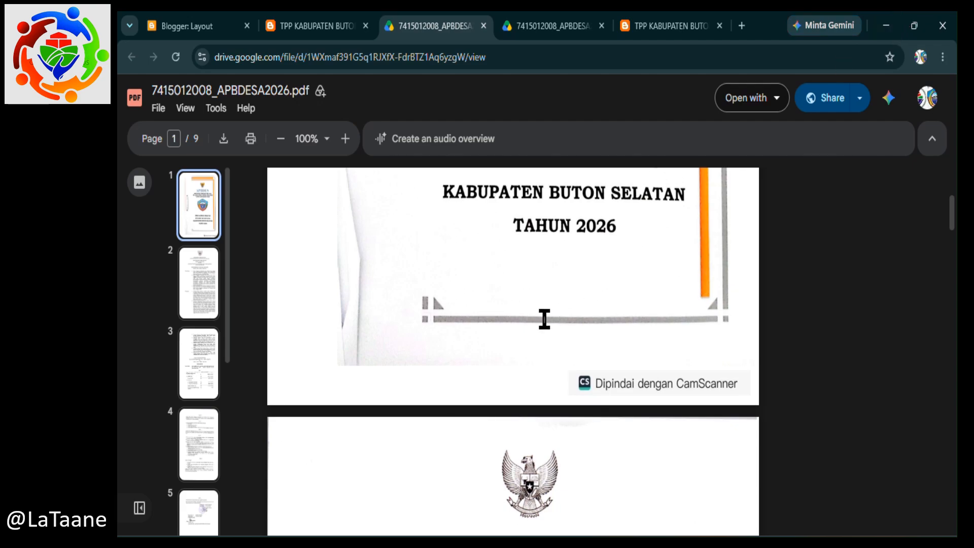
scroll(544, 320, up, 7)
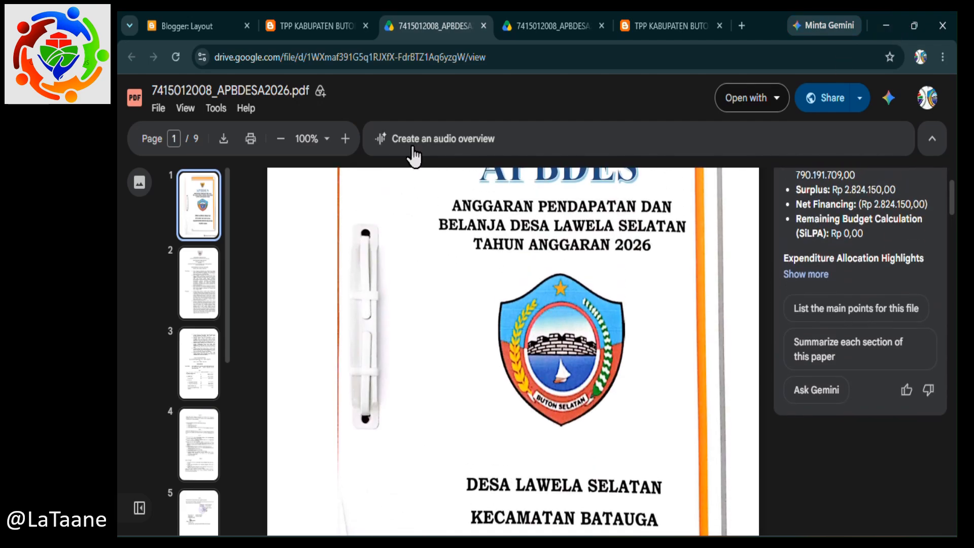